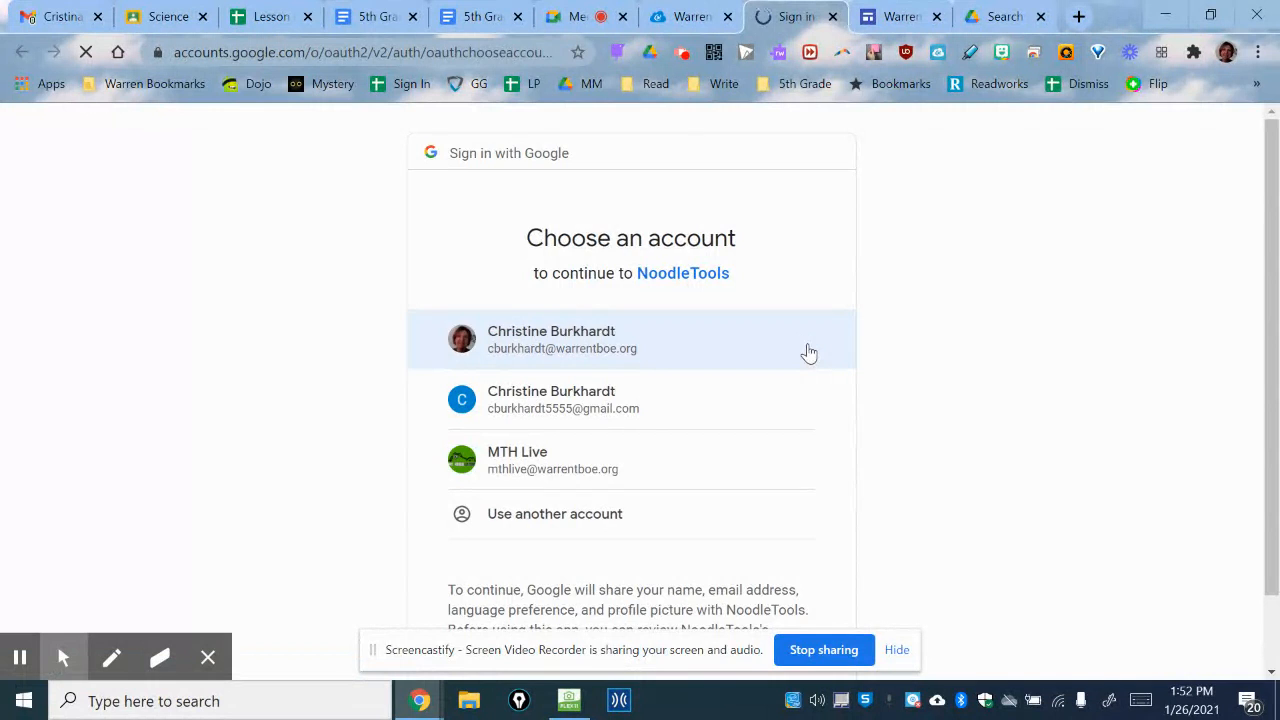
Sign in with the school Google account and create a project titled "westward expansion 2020-21" in MLA style at Starter level.
{"action": "left_click", "coordinate": [620, 357]}
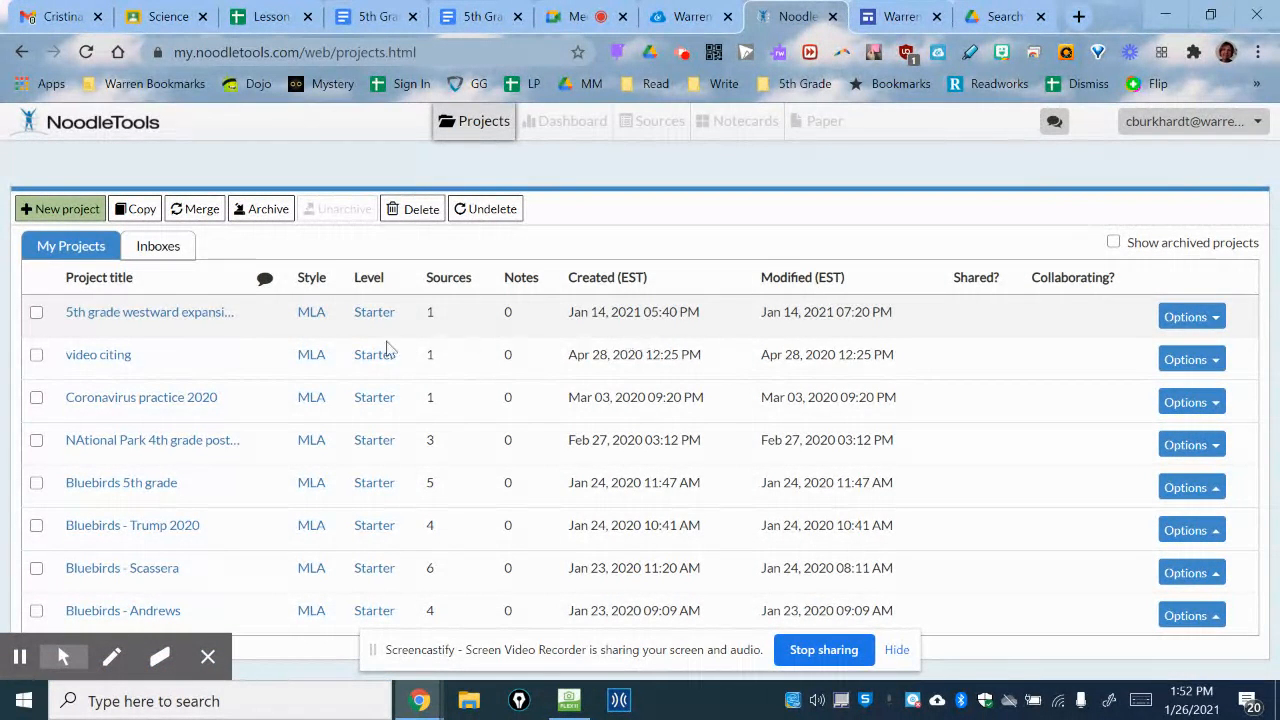
{"action": "left_click", "coordinate": [67, 209]}
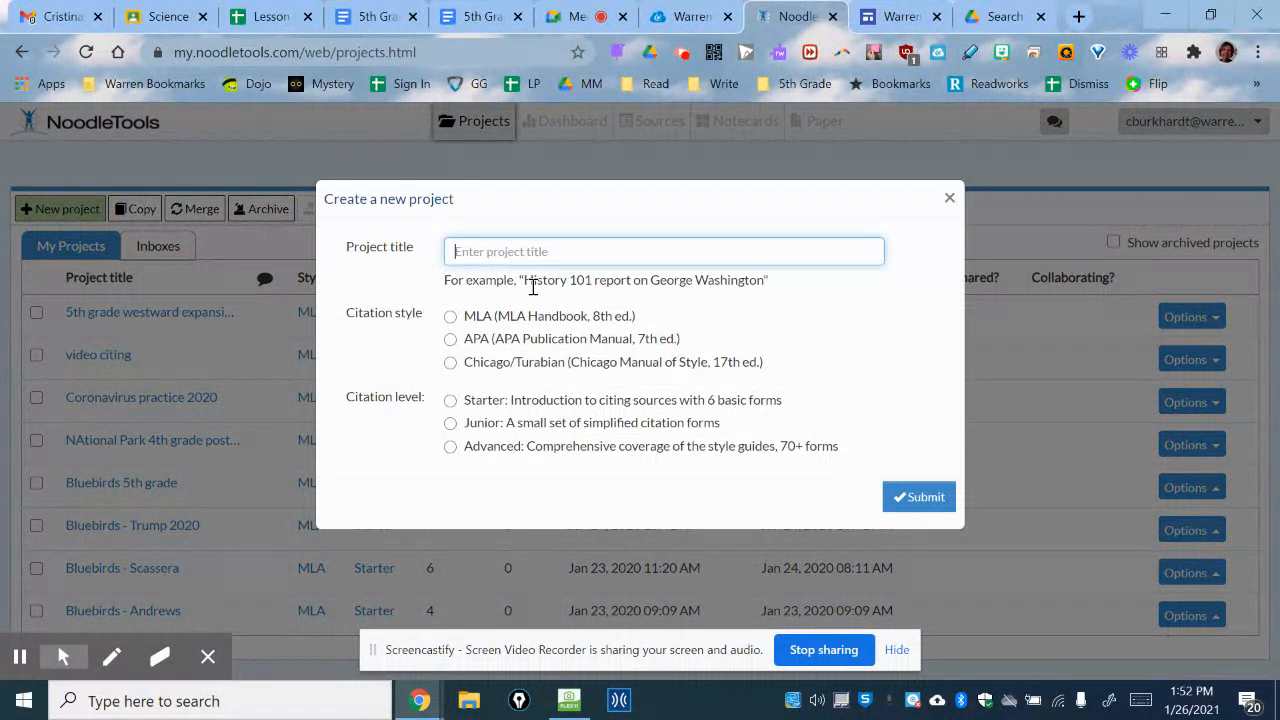
{"action": "type", "text": "West"}
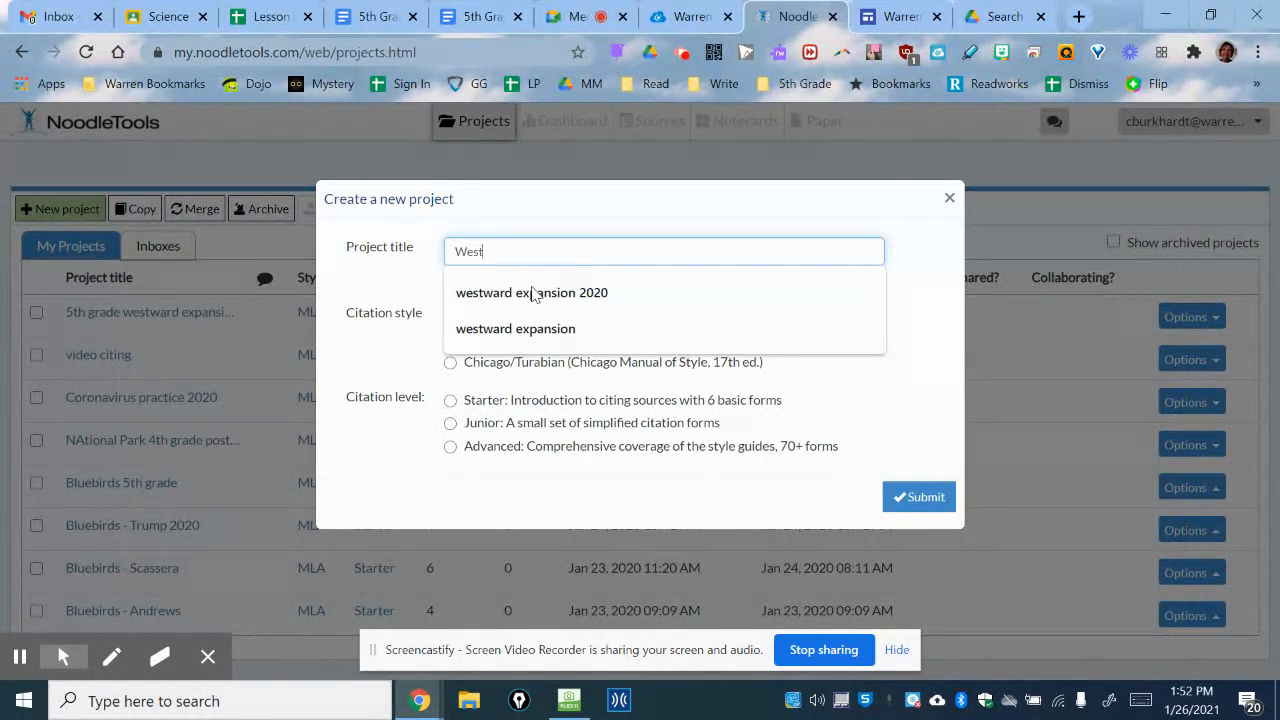
{"action": "left_click", "coordinate": [533, 293]}
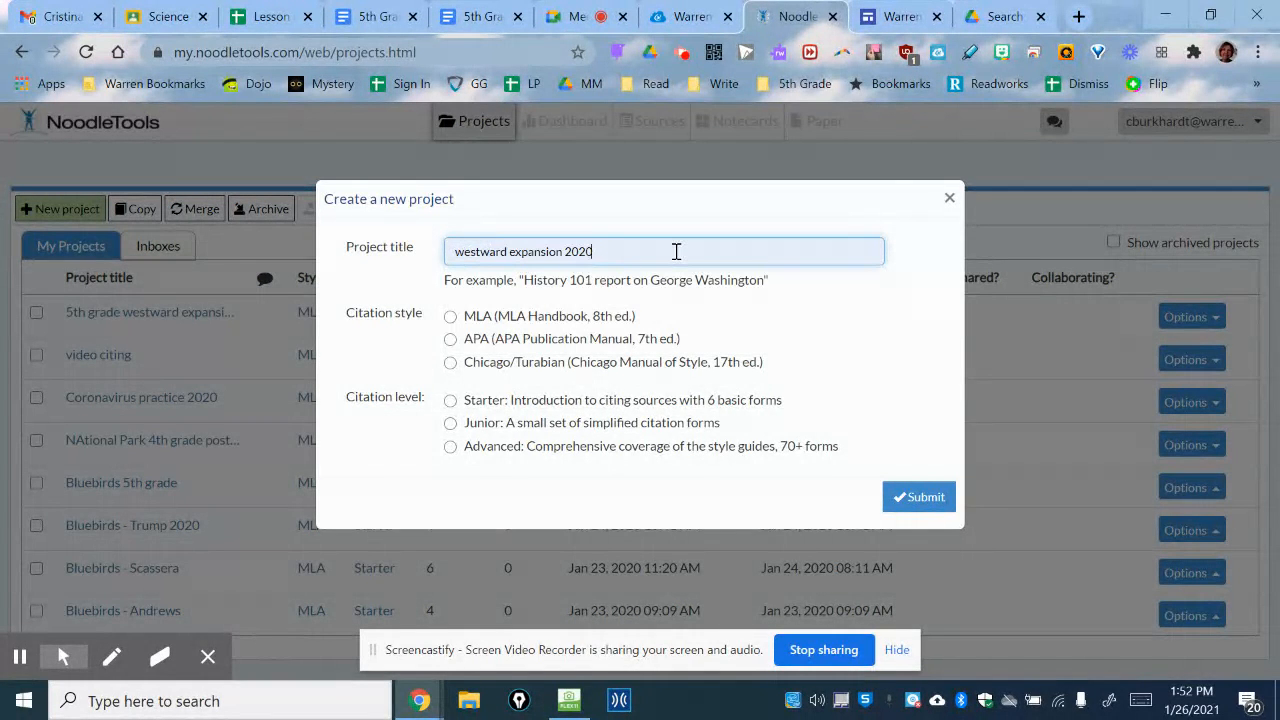
{"action": "type", "text": "-21"}
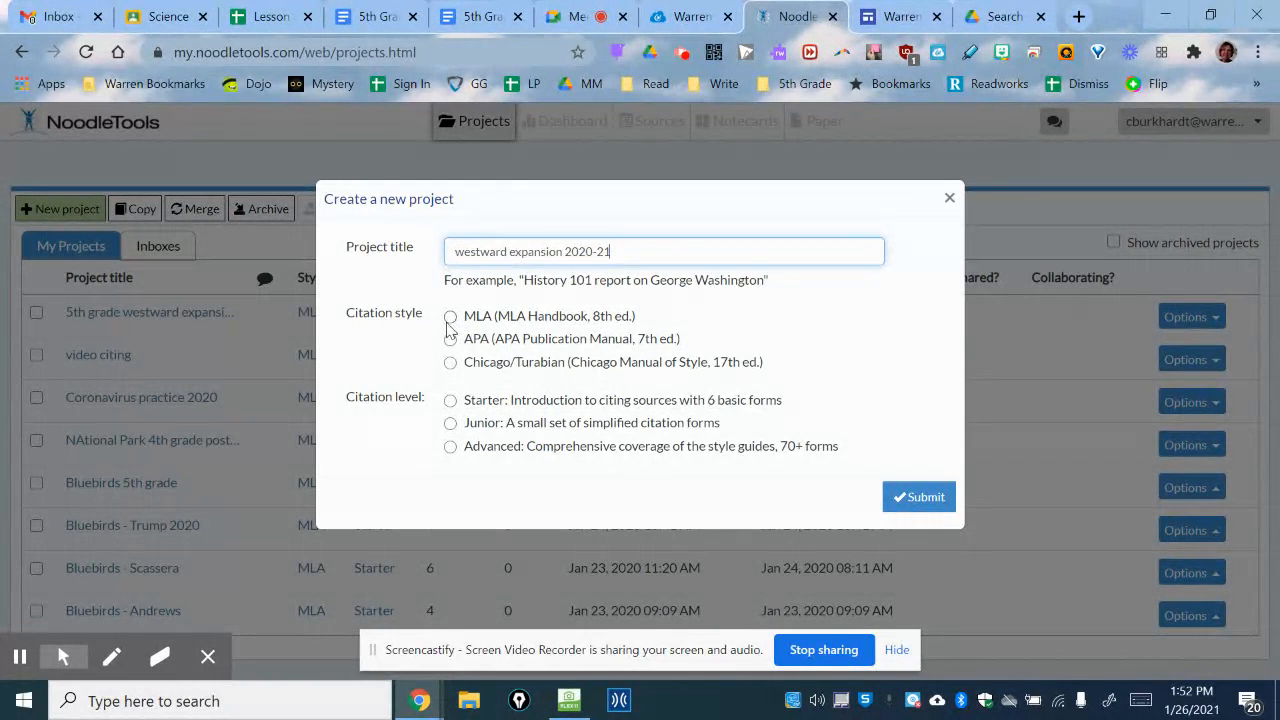
{"action": "left_click", "coordinate": [448, 324]}
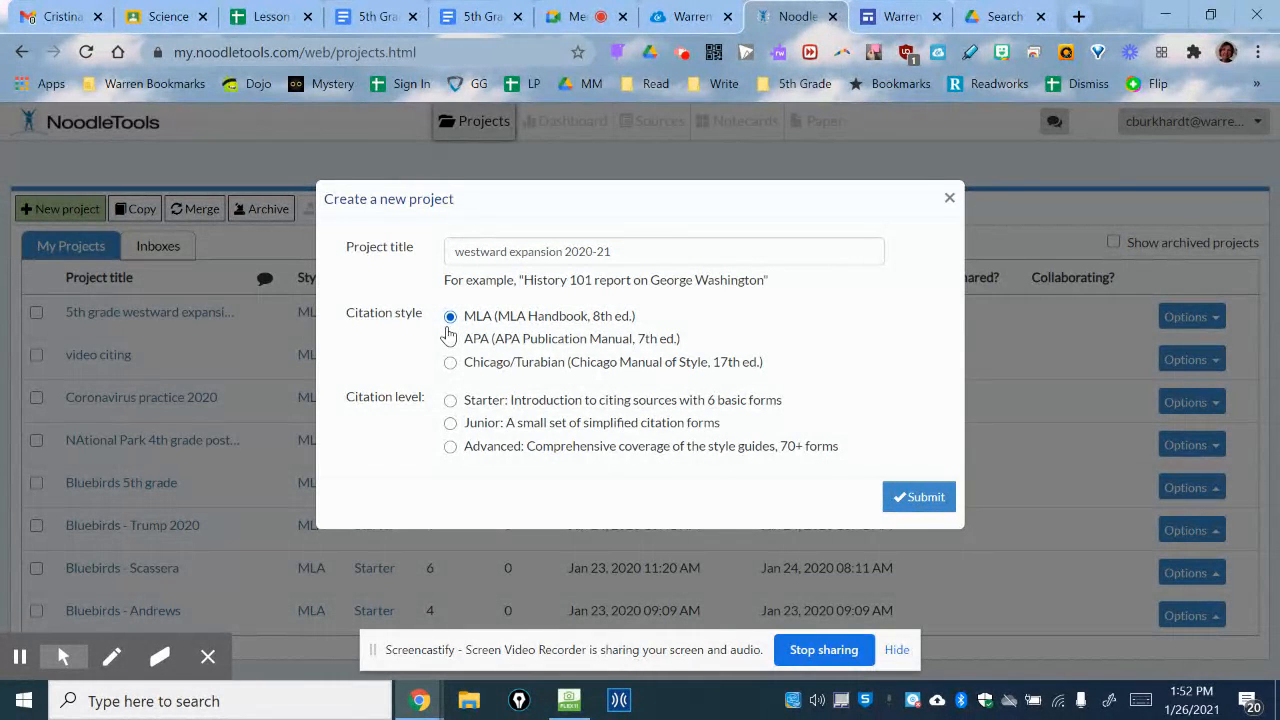
{"action": "left_click", "coordinate": [450, 400]}
{"action": "left_click", "coordinate": [900, 500]}
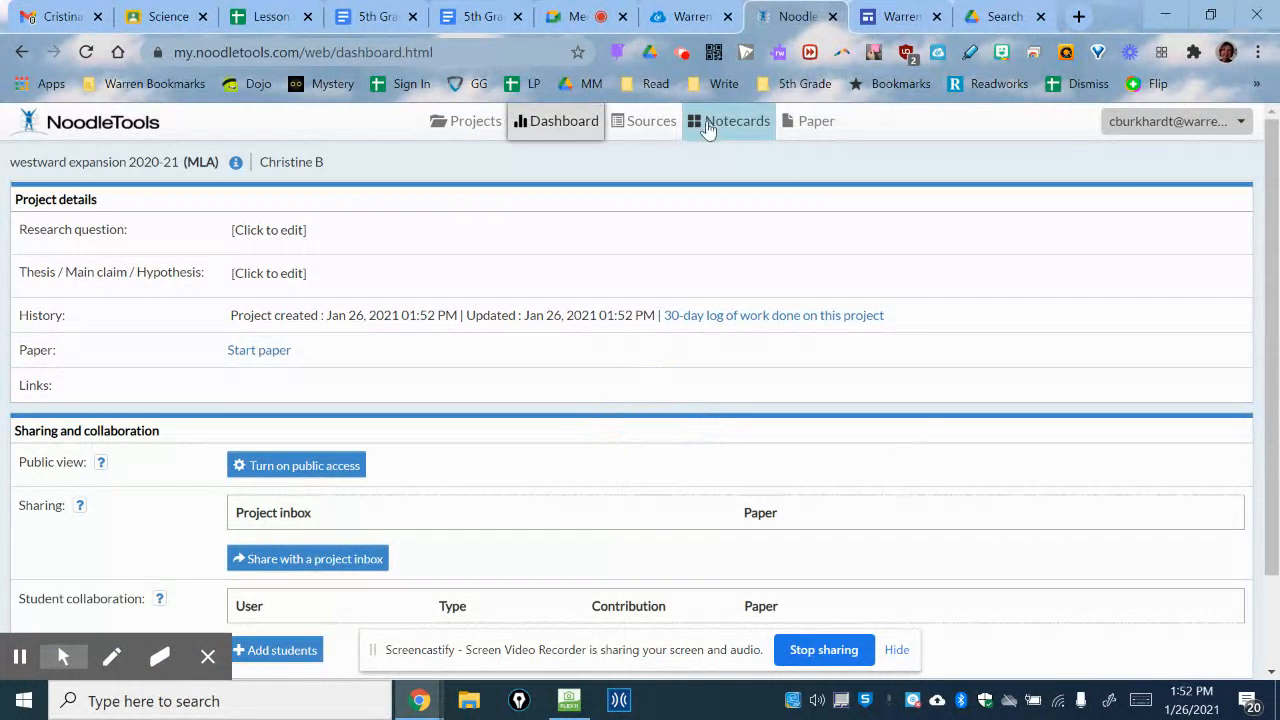
Open the project's sources and start a new citation for a print book.
{"action": "left_click", "coordinate": [648, 133]}
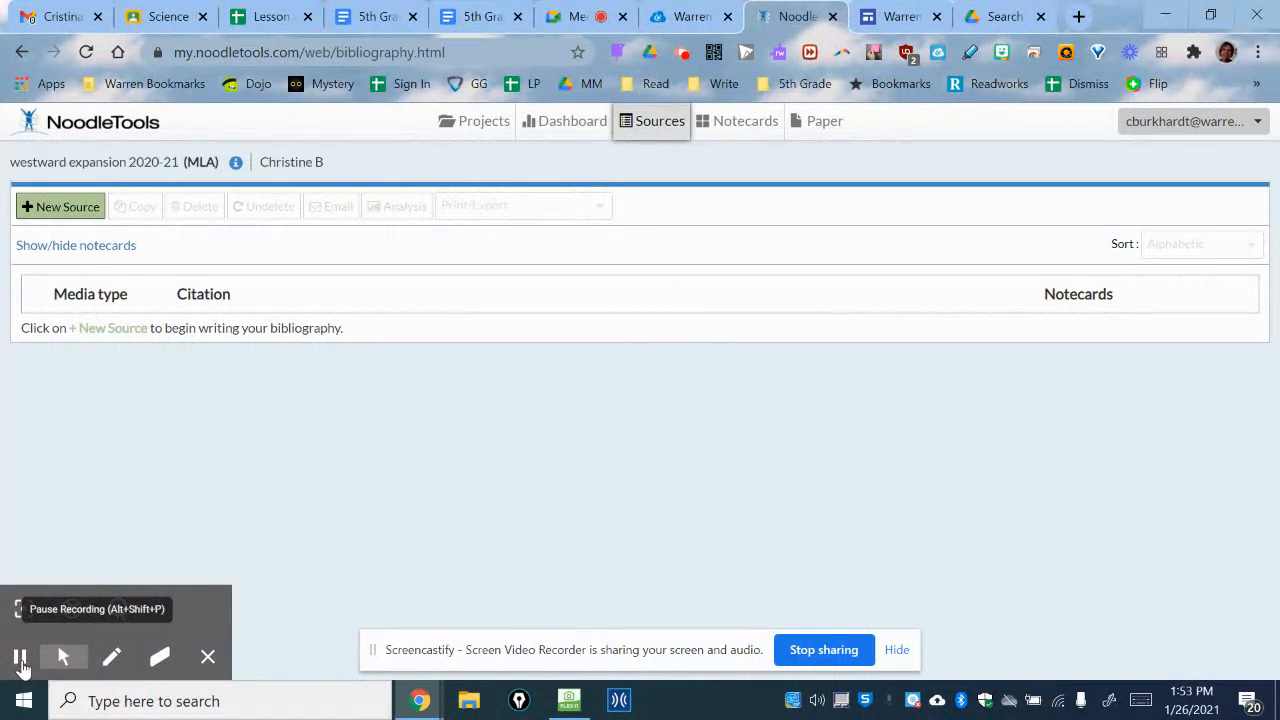
{"action": "left_click", "coordinate": [84, 207]}
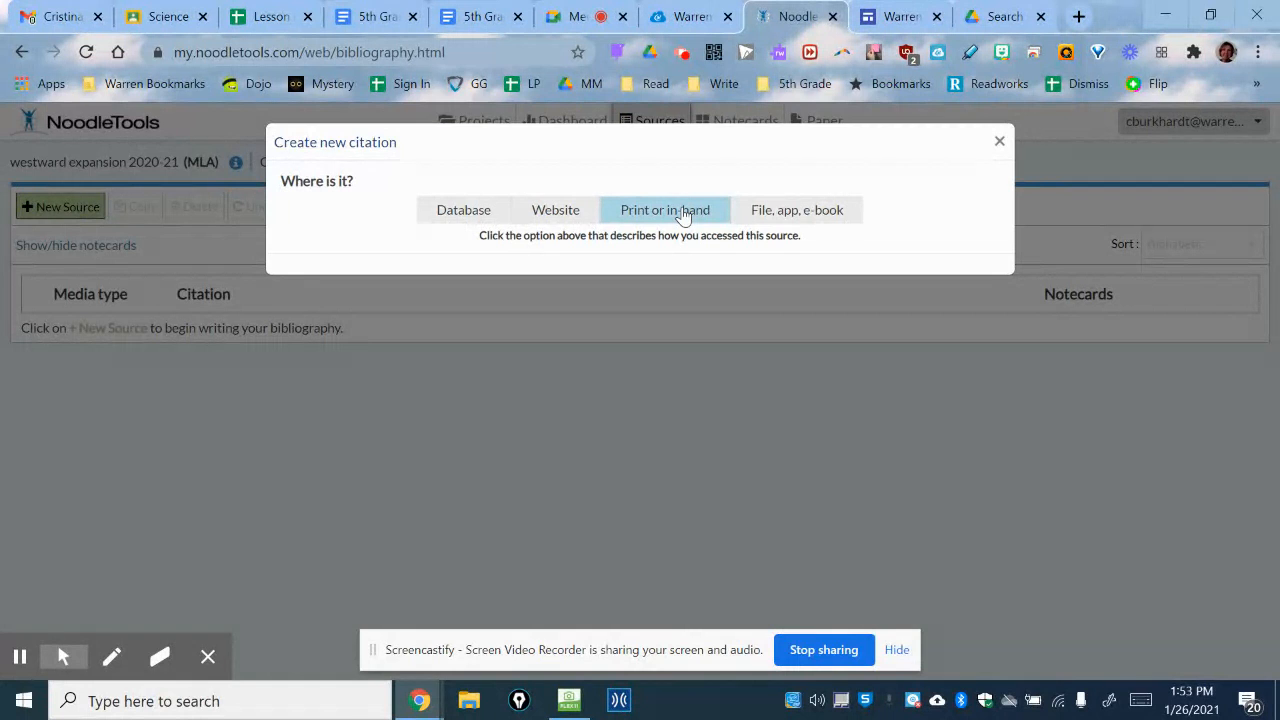
{"action": "left_click", "coordinate": [680, 212]}
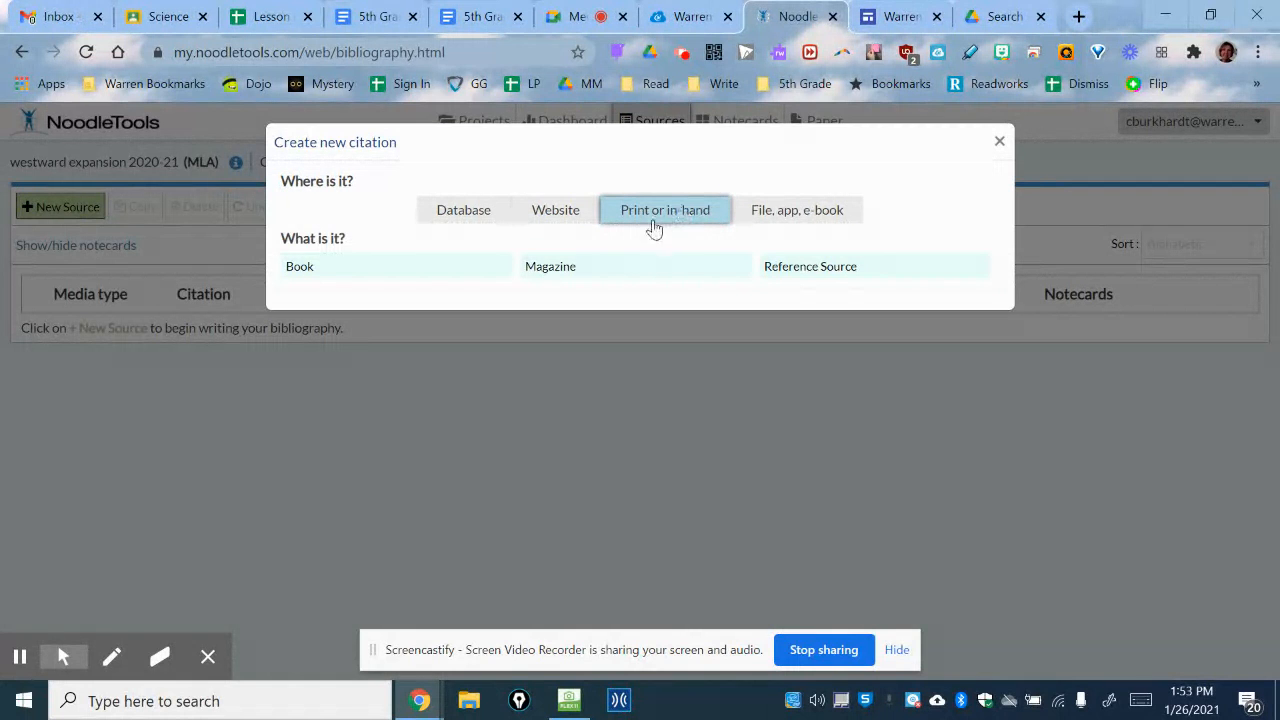
{"action": "left_click", "coordinate": [300, 271]}
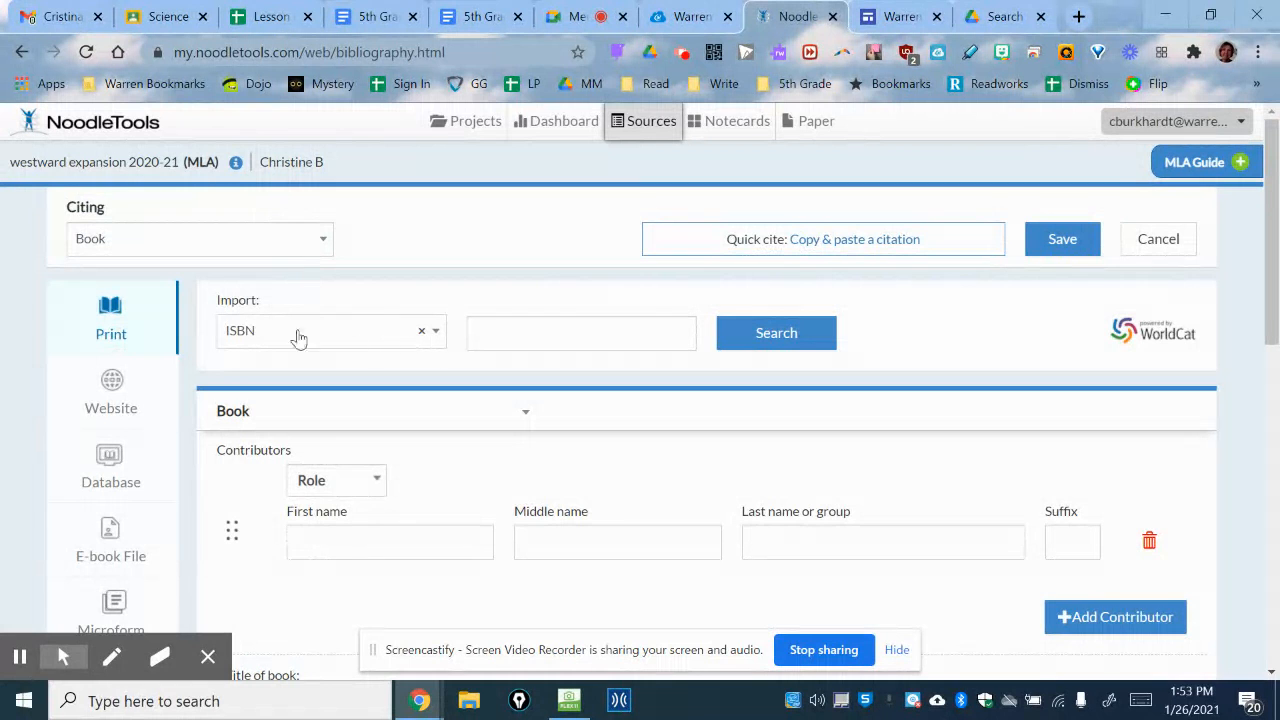
{"action": "left_click", "coordinate": [563, 337]}
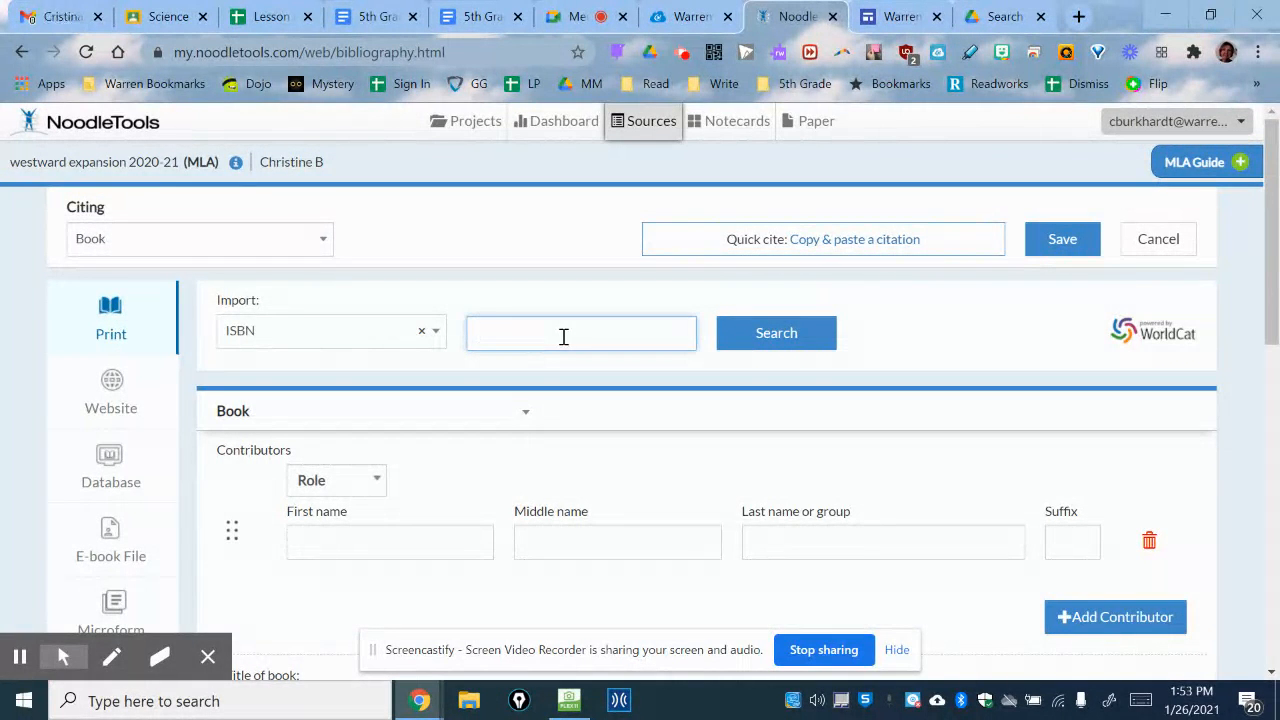
{"action": "type", "text": "978"}
{"action": "type", "text": "0"}
{"action": "type", "text": "531"}
{"action": "type", "text": "21"}
{"action": "type", "text": "247"}
{"action": "type", "text": "55"}
{"action": "left_click", "coordinate": [784, 334]}
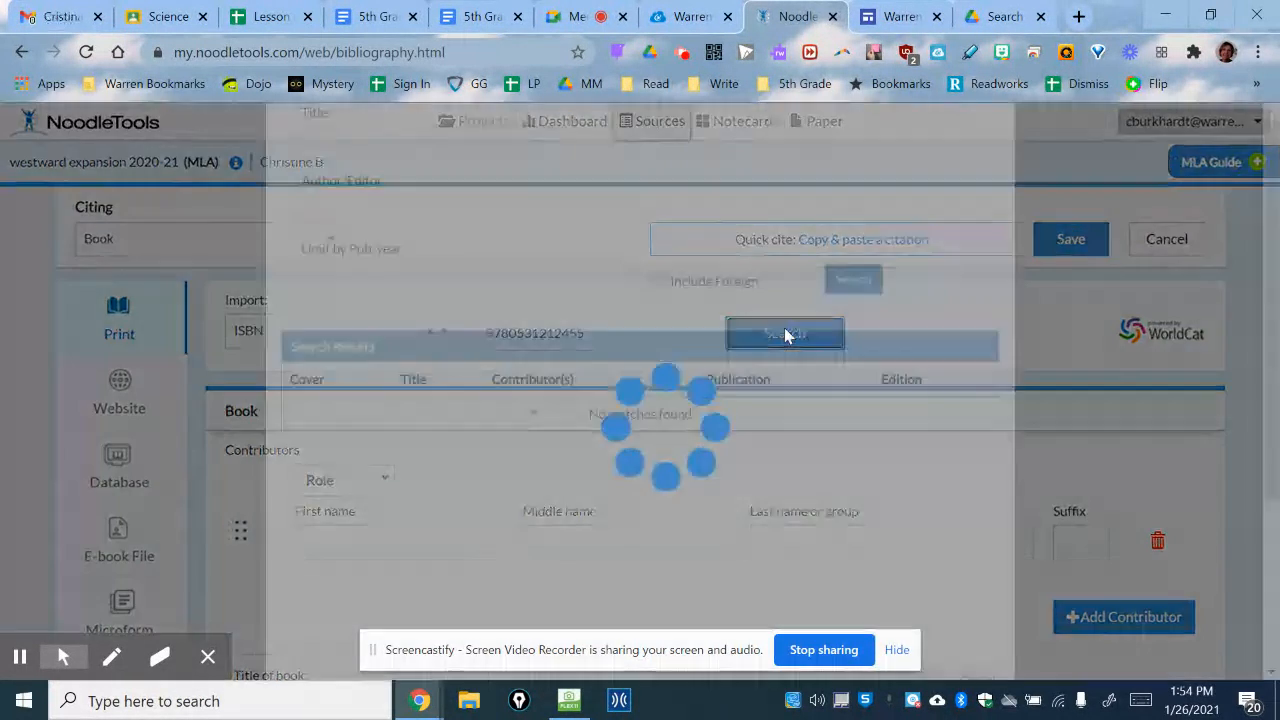
Import the record for The Lewis and Clark Expedition into the book citation with its listed author included.
{"action": "scroll", "coordinate": [720, 340], "scroll_direction": "down", "scroll_amount": 2}
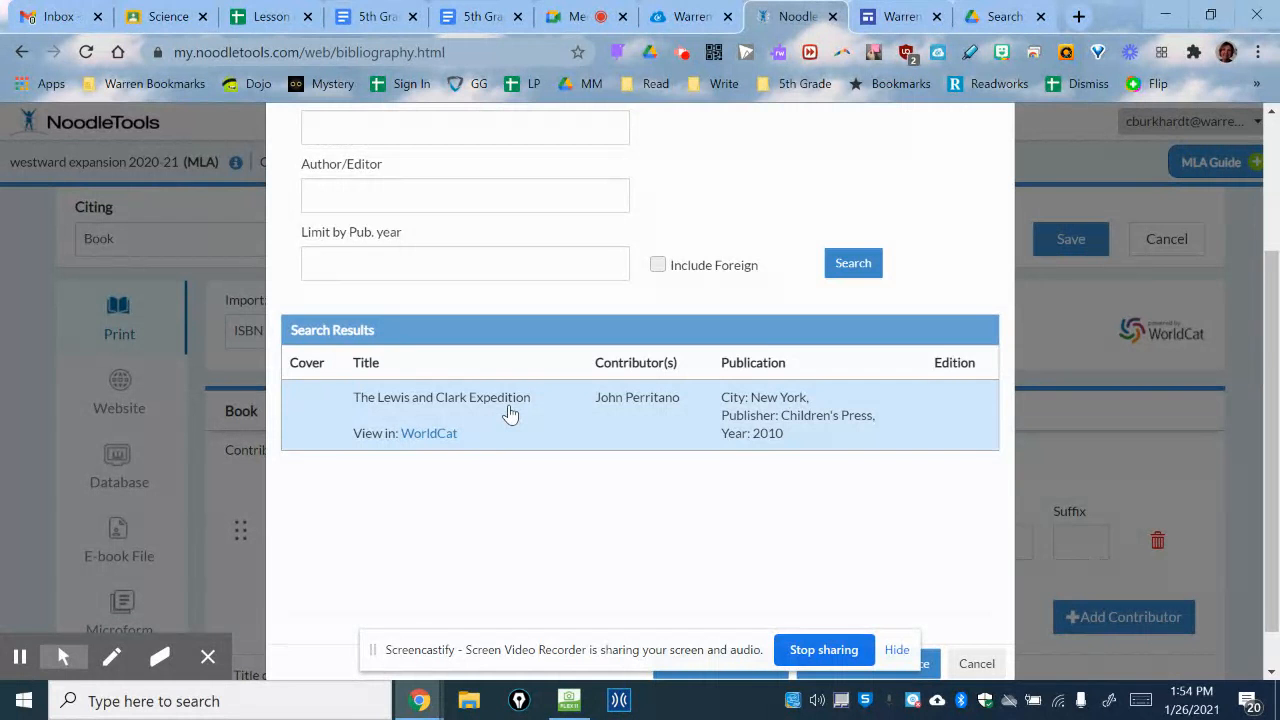
{"action": "scroll", "coordinate": [509, 413], "scroll_direction": "down", "scroll_amount": 1}
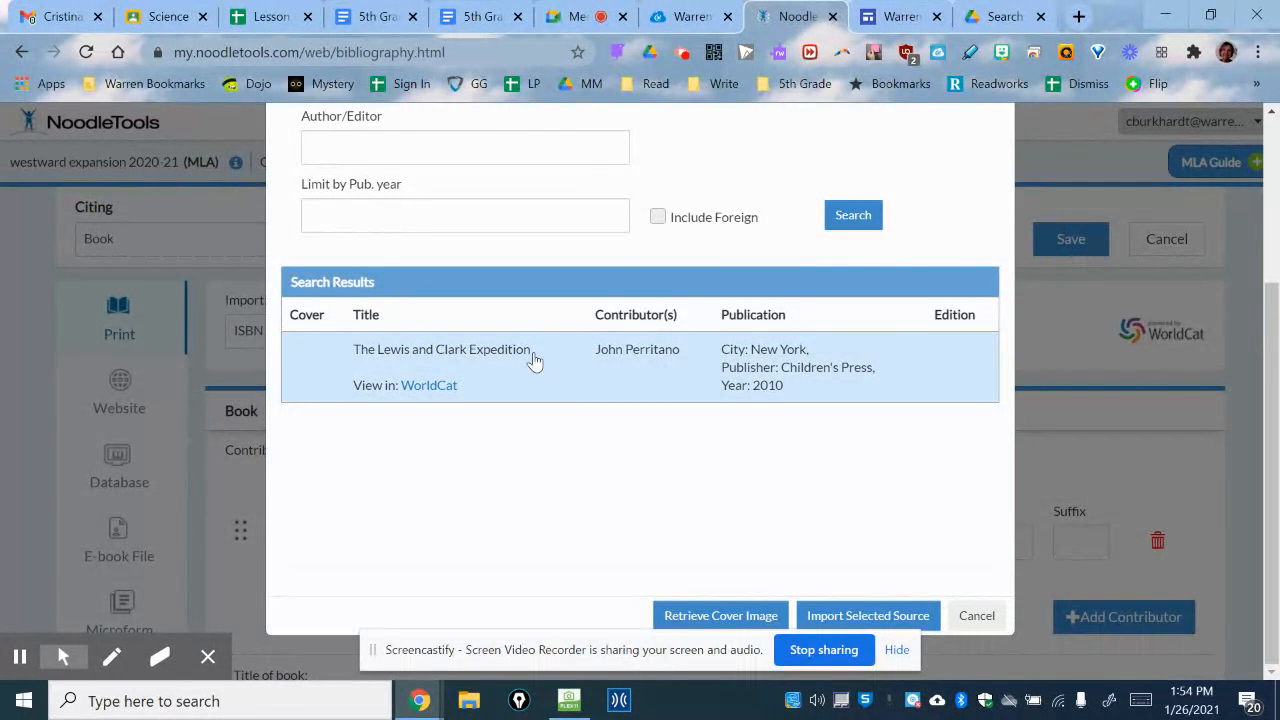
{"action": "left_click", "coordinate": [870, 618]}
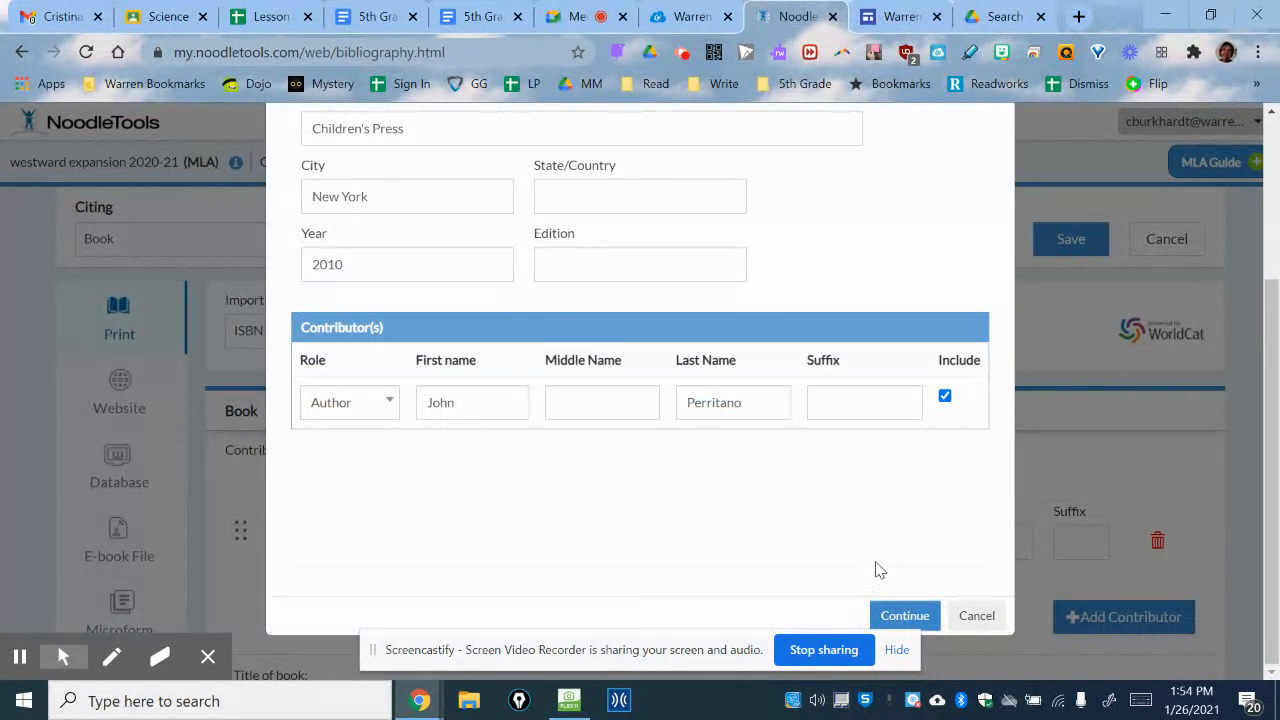
{"action": "scroll", "coordinate": [876, 569], "scroll_direction": "up", "scroll_amount": 3}
{"action": "scroll", "coordinate": [875, 569], "scroll_direction": "down", "scroll_amount": 3}
{"action": "left_click", "coordinate": [904, 616]}
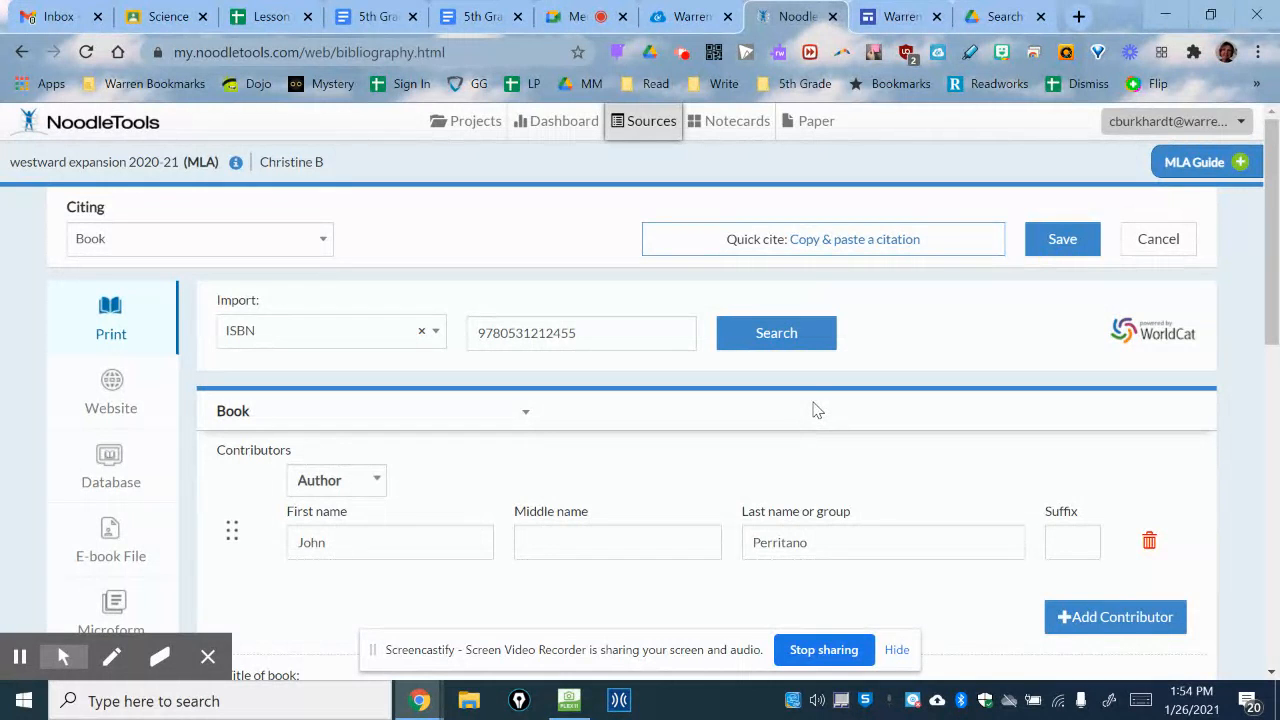
Review the imported title, publisher, year and city, and save the book citation.
{"action": "scroll", "coordinate": [815, 410], "scroll_direction": "down", "scroll_amount": 2}
{"action": "scroll", "coordinate": [815, 410], "scroll_direction": "down", "scroll_amount": 1}
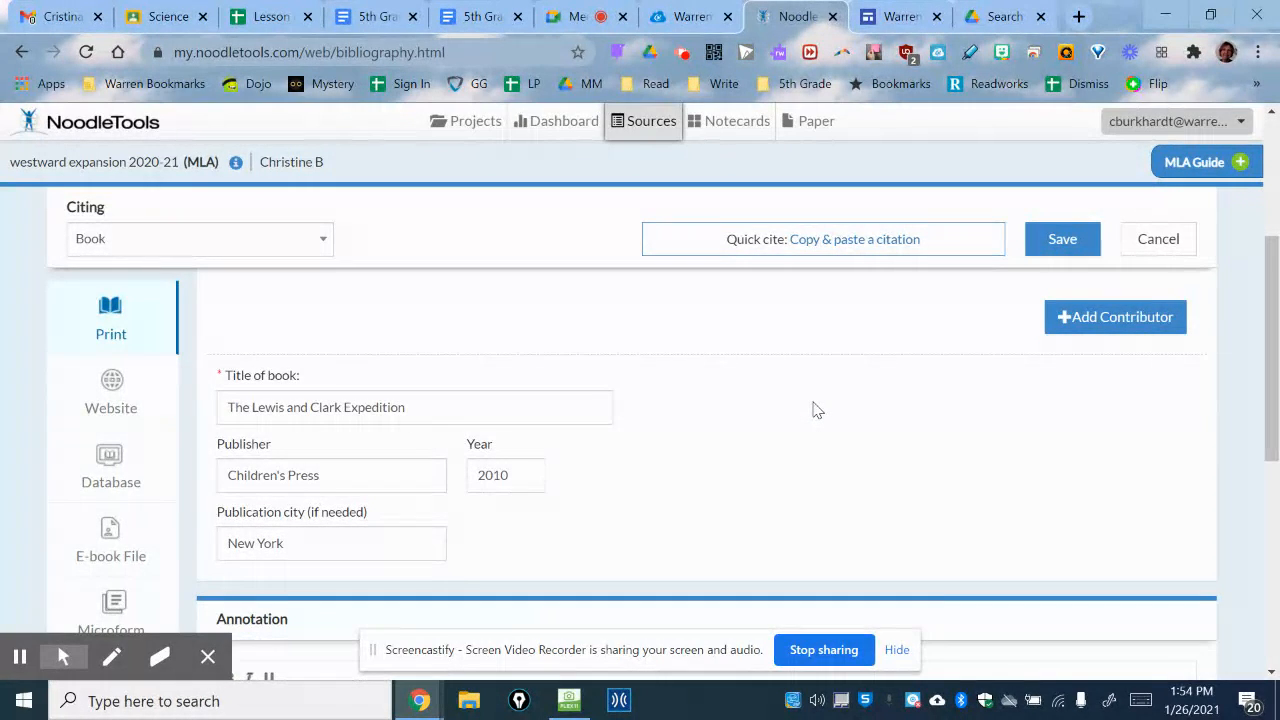
{"action": "scroll", "coordinate": [815, 410], "scroll_direction": "down", "scroll_amount": 4}
{"action": "scroll", "coordinate": [815, 410], "scroll_direction": "up", "scroll_amount": 5}
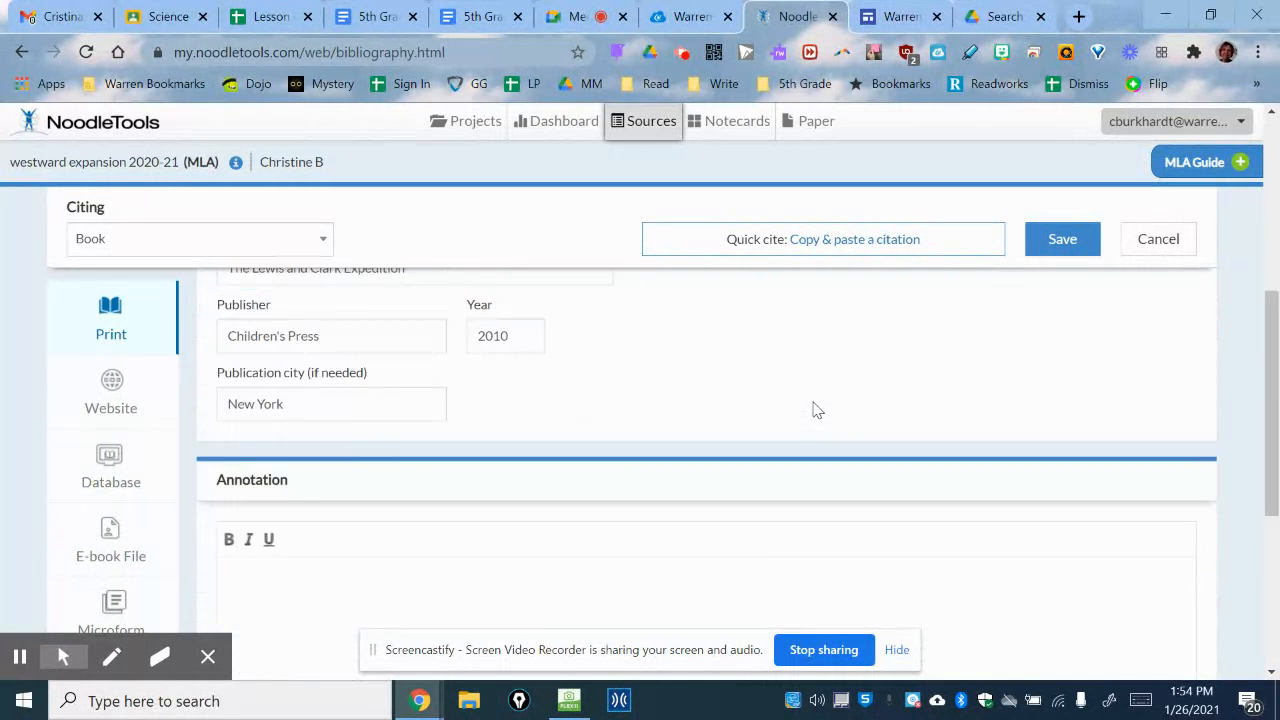
{"action": "scroll", "coordinate": [1034, 240], "scroll_direction": "up", "scroll_amount": 2}
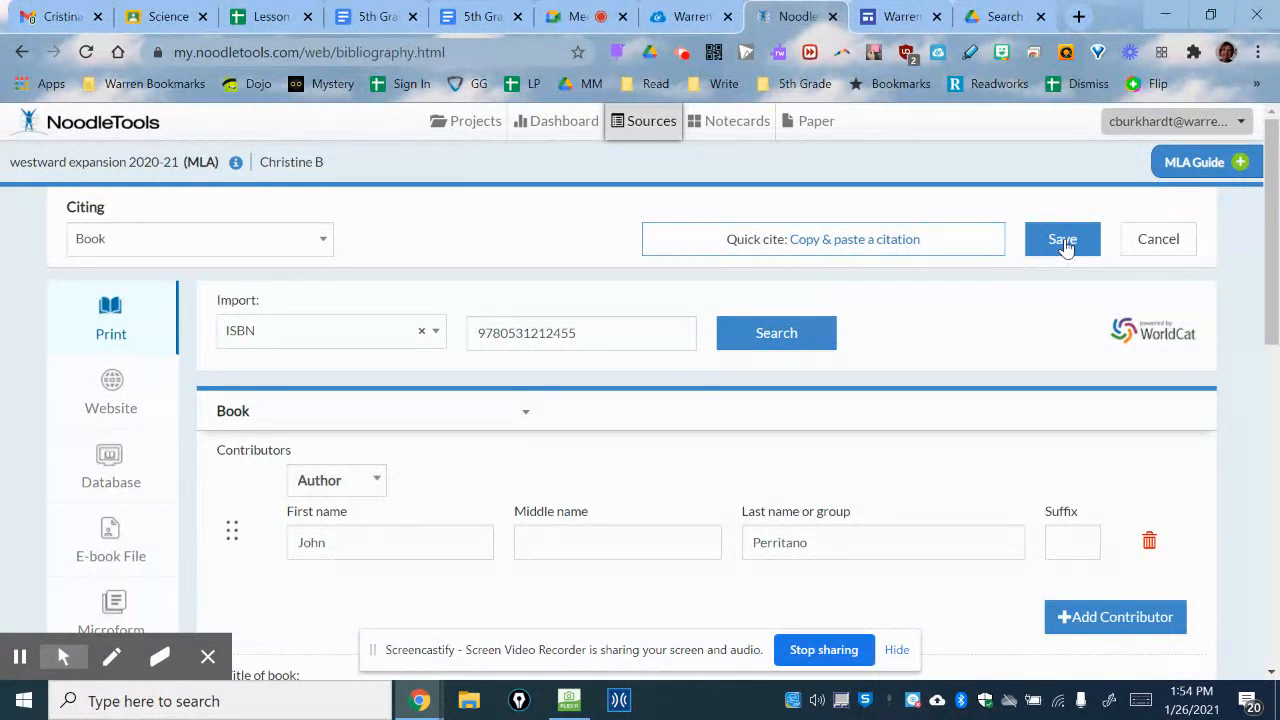
{"action": "left_click", "coordinate": [1064, 242]}
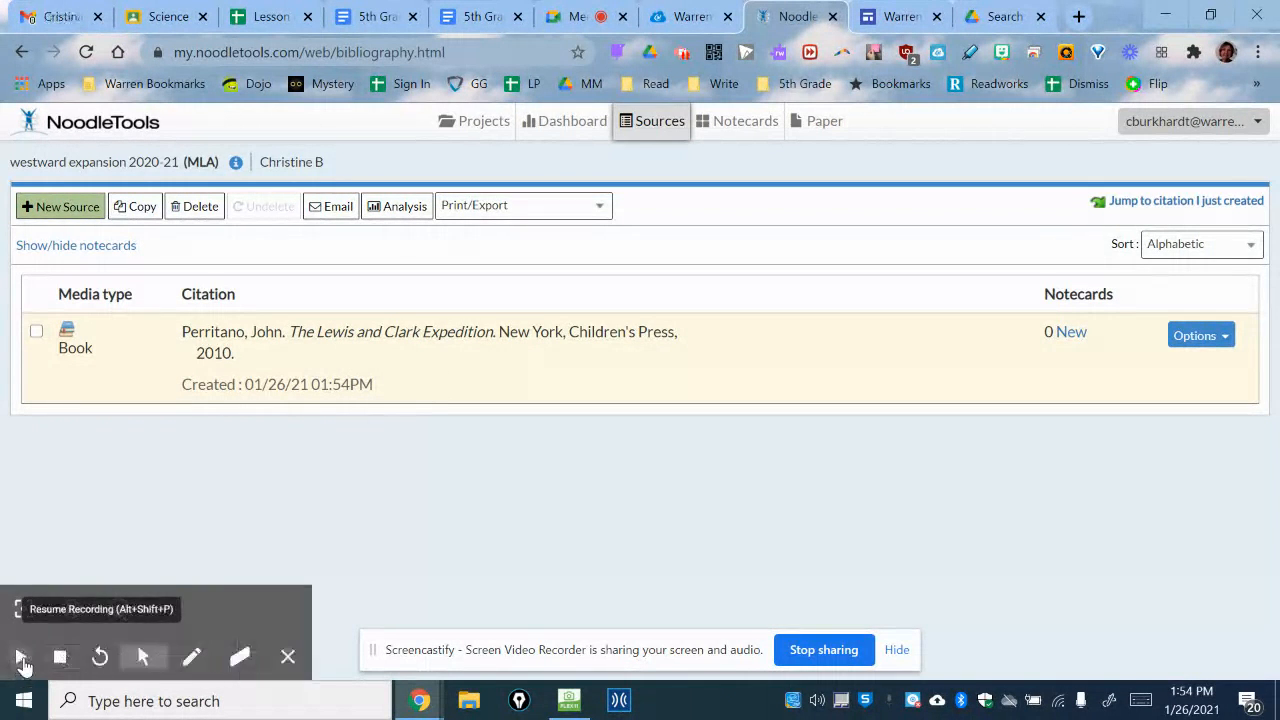
{"action": "left_click", "coordinate": [62, 660]}
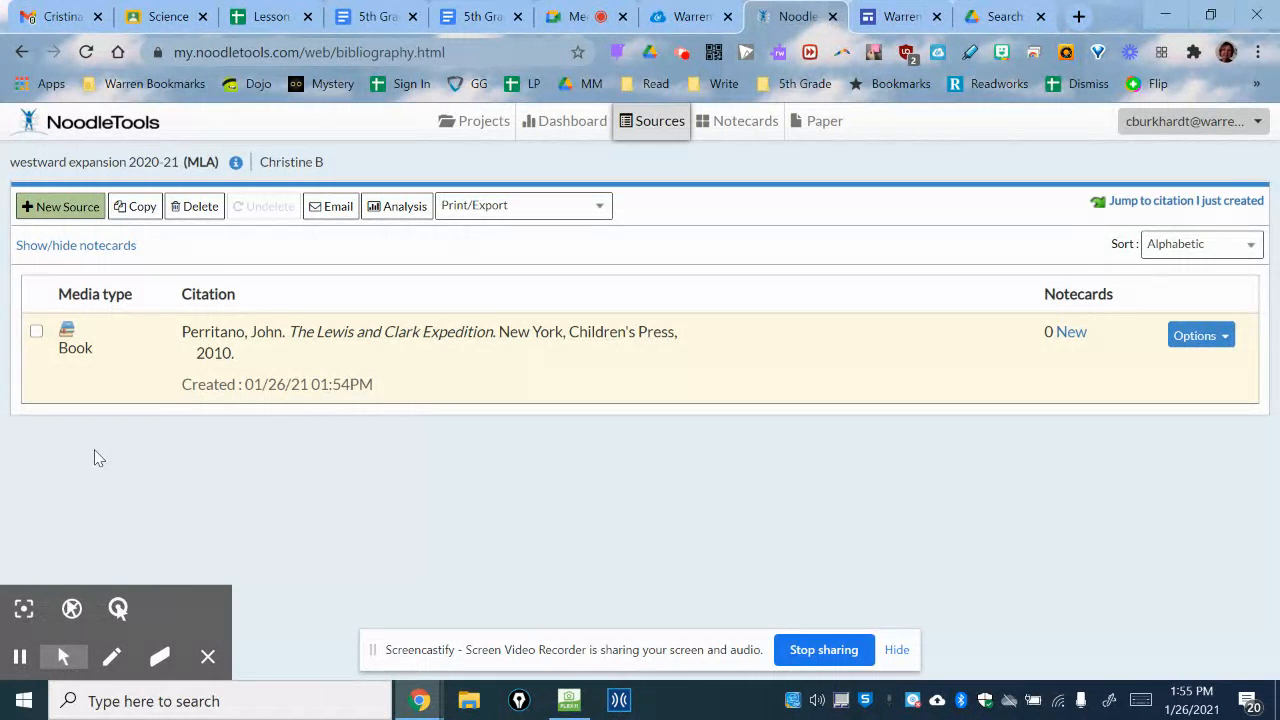
{"action": "left_click", "coordinate": [67, 207]}
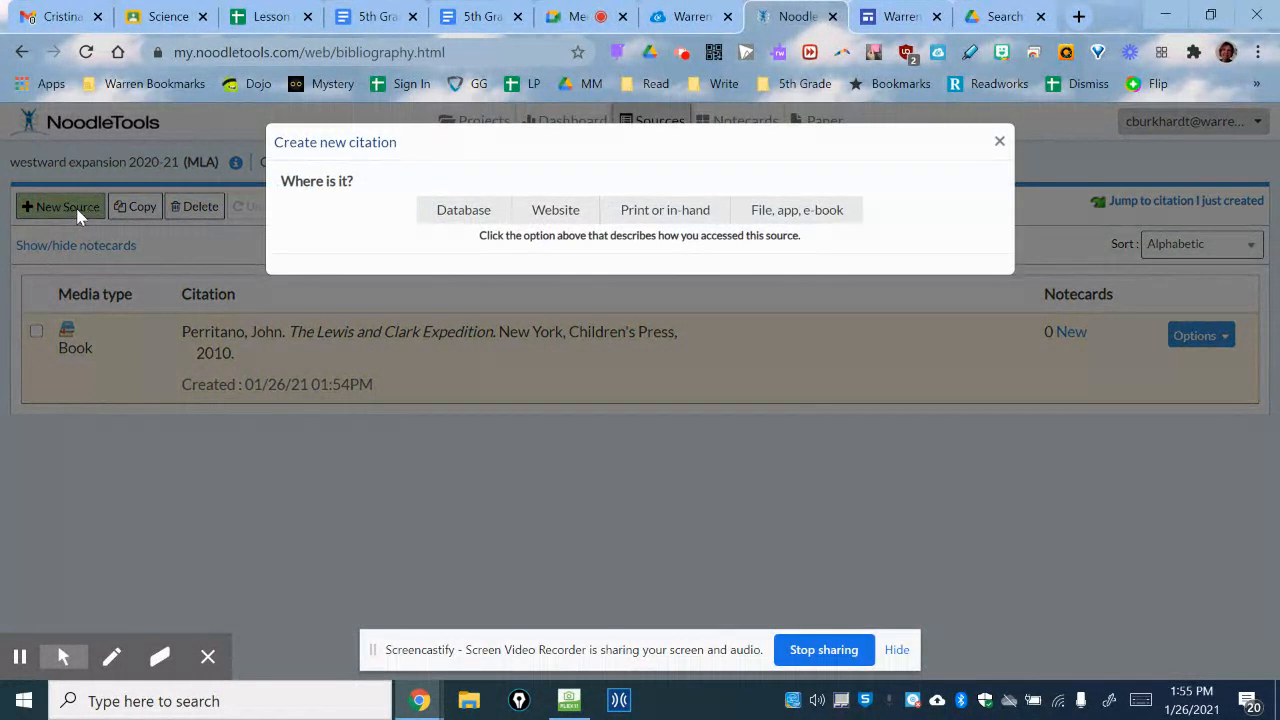
{"action": "left_click", "coordinate": [655, 212]}
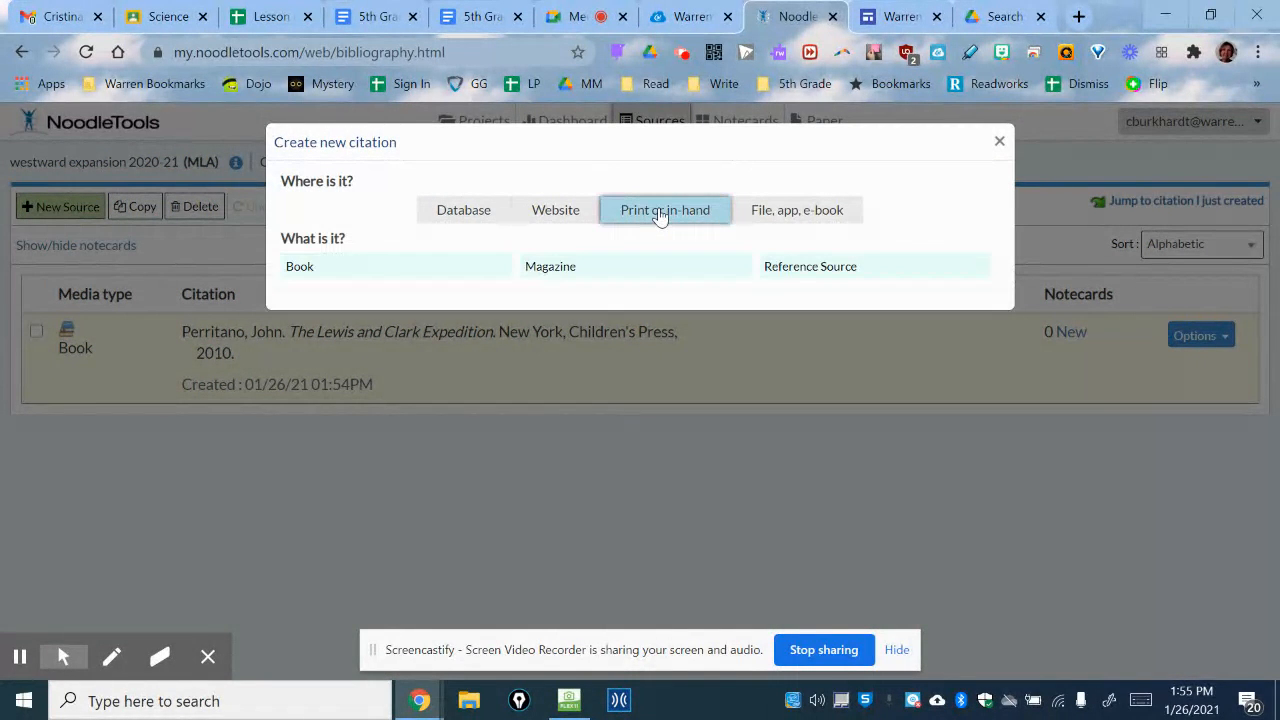
{"action": "left_click", "coordinate": [368, 268]}
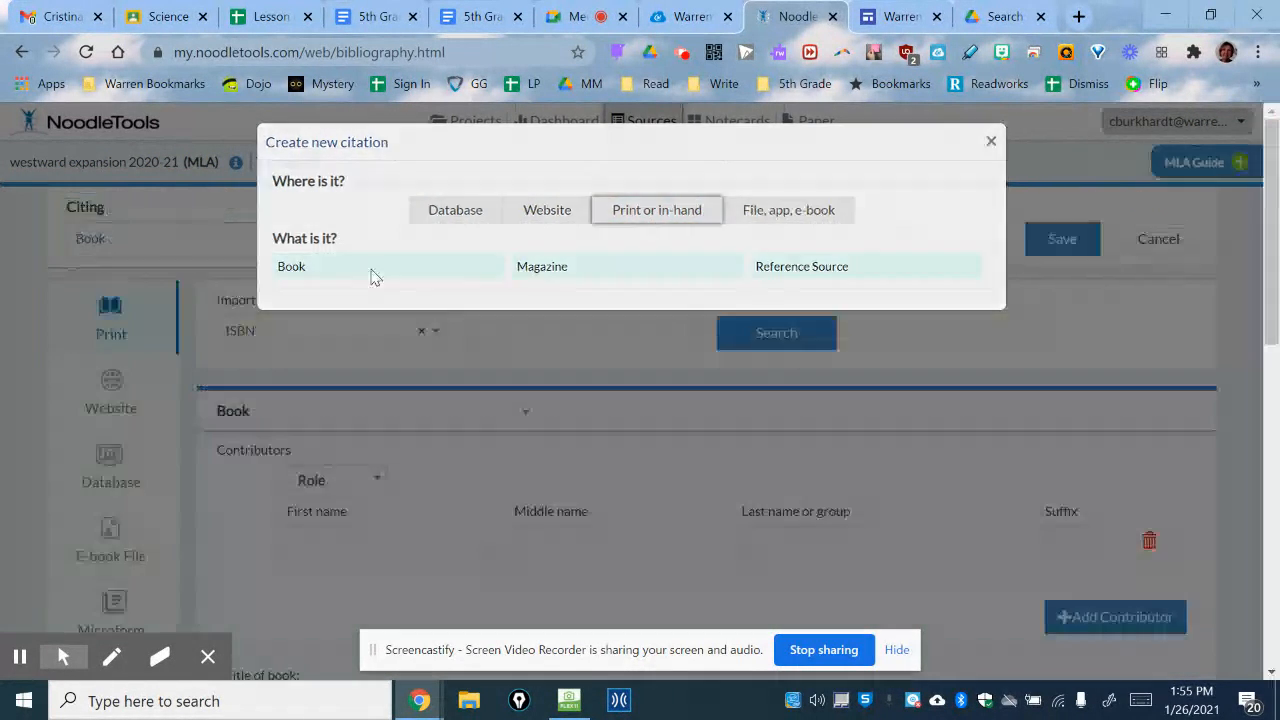
{"action": "left_click", "coordinate": [566, 339]}
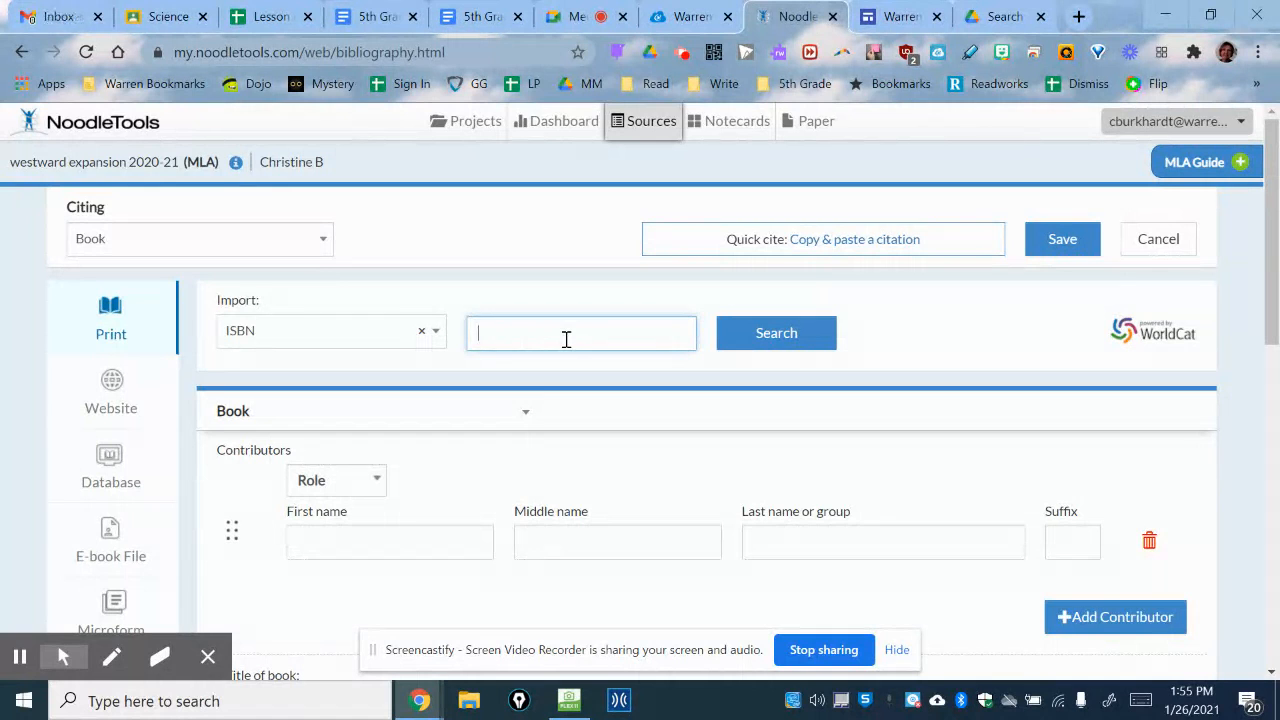
{"action": "type", "text": "002"}
{"action": "type", "text": "0021"}
{"action": "type", "text": "503162"}
{"action": "left_click", "coordinate": [815, 337]}
Import the record for Macmillan/McGraw-Hill: Our Nation and save the citation to the bibliography.
{"action": "scroll", "coordinate": [815, 360], "scroll_direction": "down", "scroll_amount": 2}
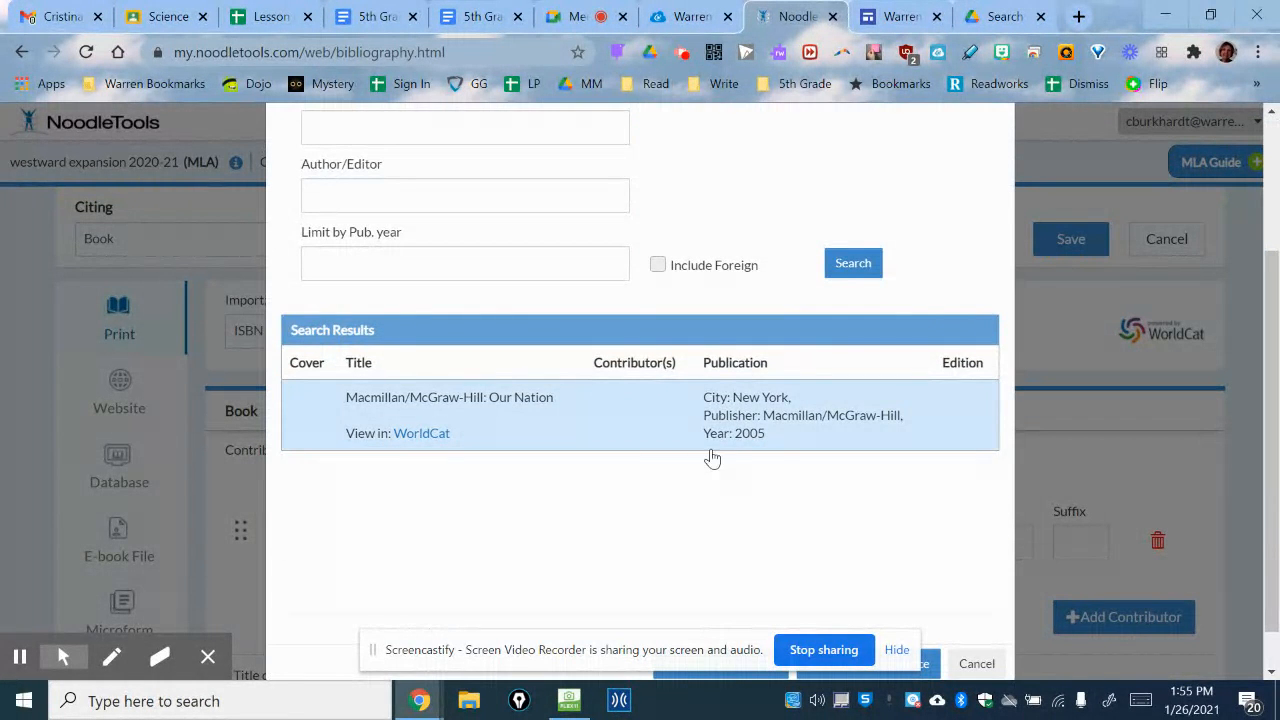
{"action": "scroll", "coordinate": [611, 420], "scroll_direction": "down", "scroll_amount": 1}
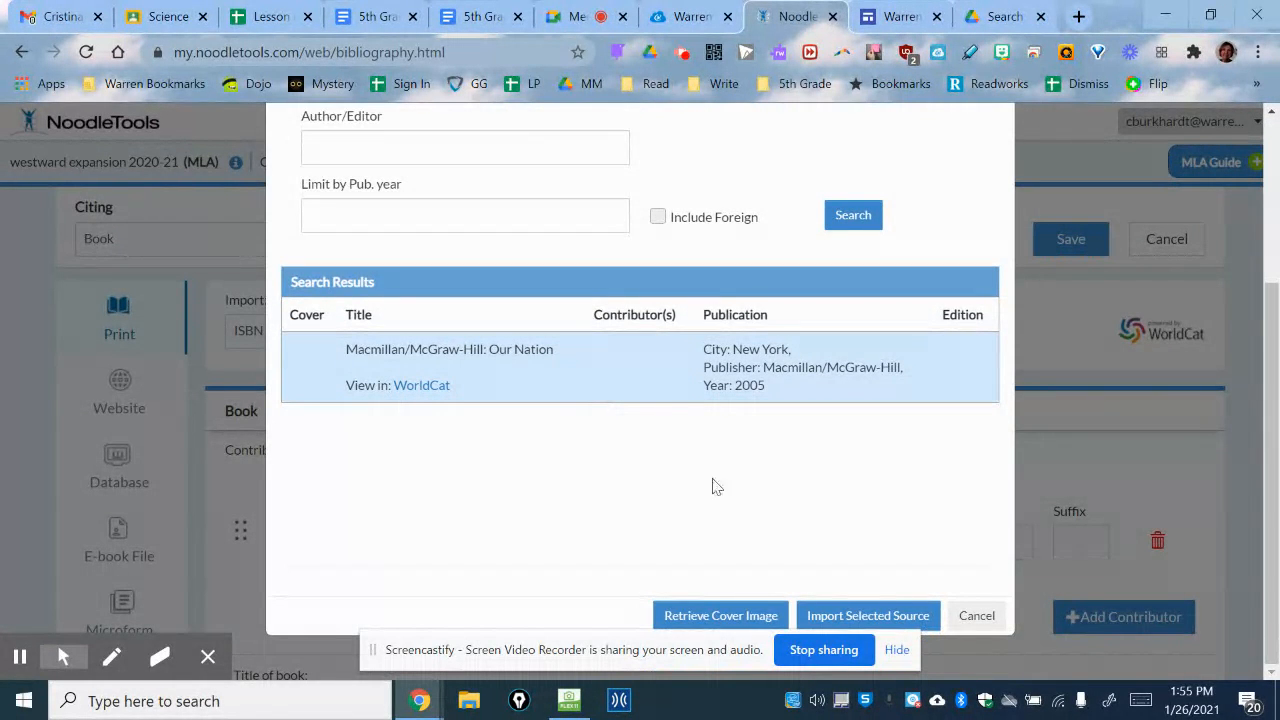
{"action": "left_click", "coordinate": [912, 617]}
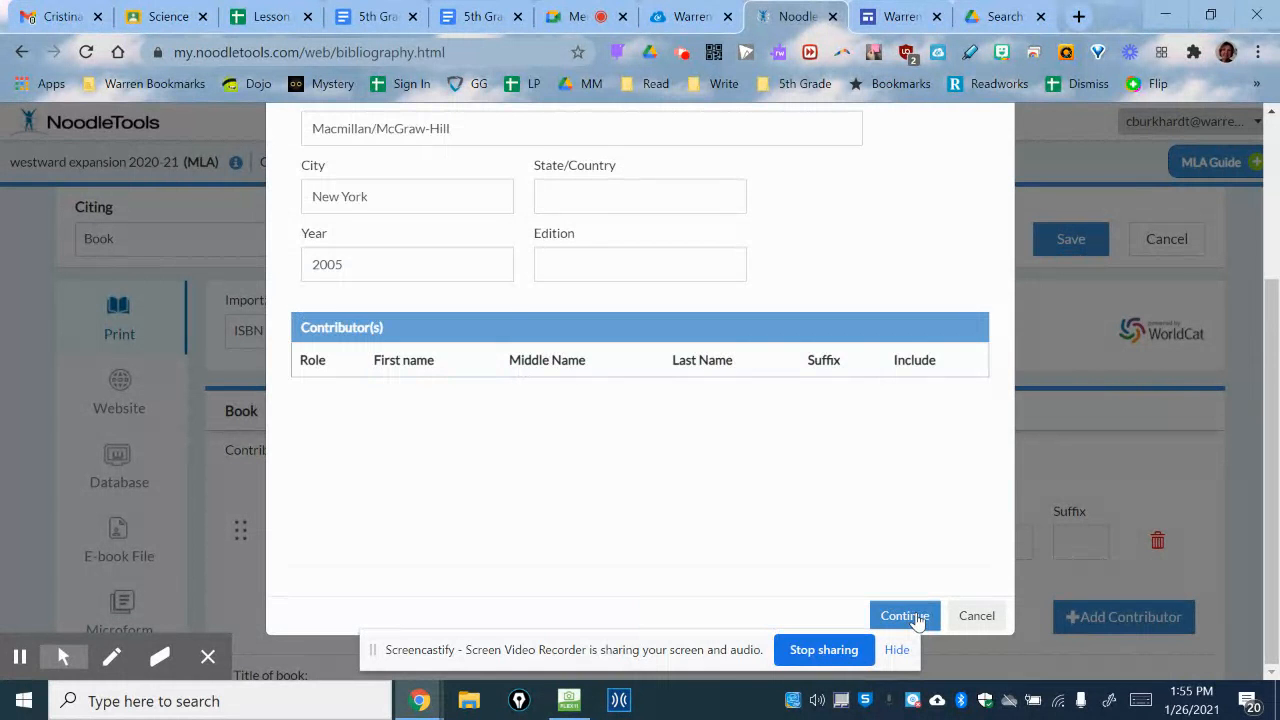
{"action": "left_click", "coordinate": [916, 618]}
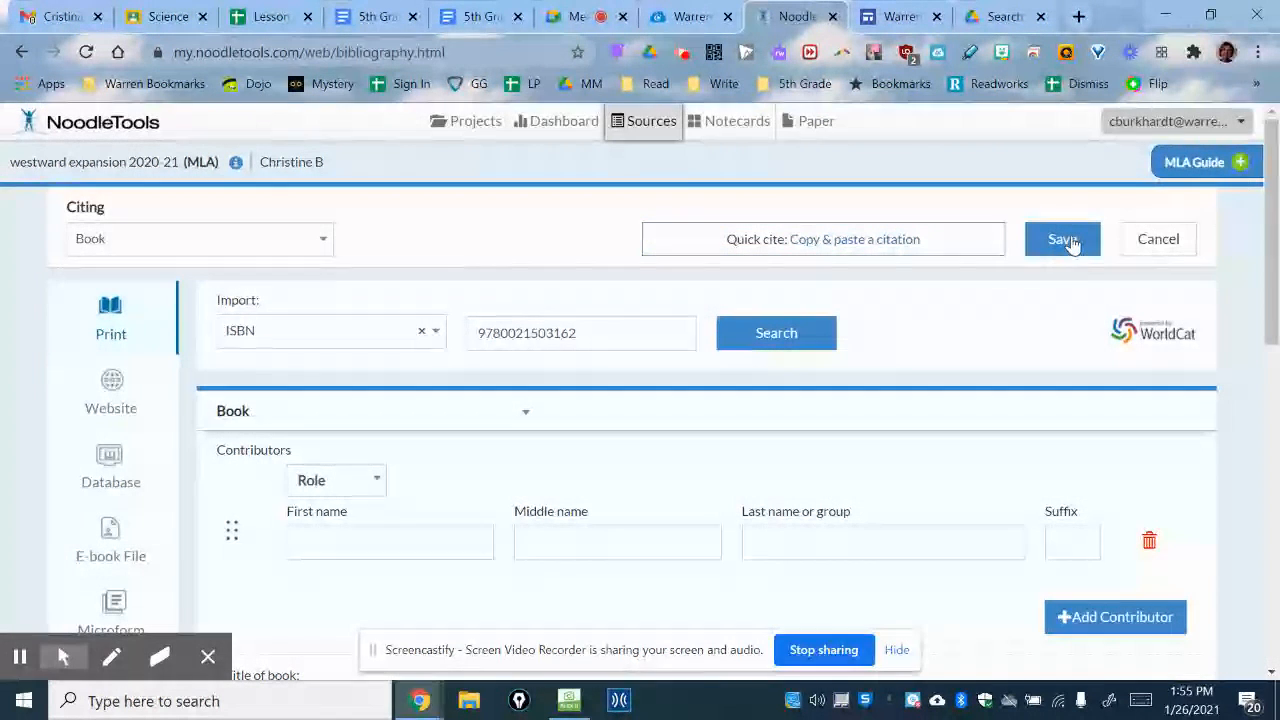
{"action": "left_click", "coordinate": [1068, 242]}
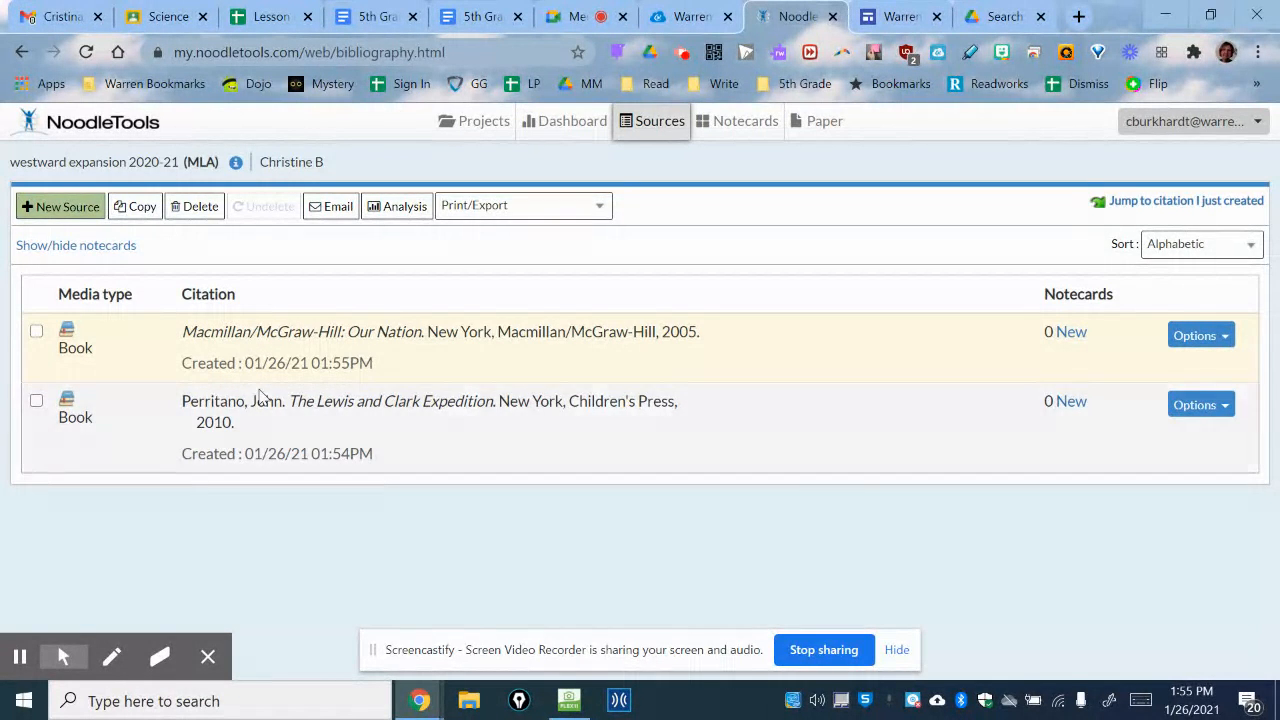
Start a new citation for a reference source found in a database.
{"action": "left_click", "coordinate": [84, 214]}
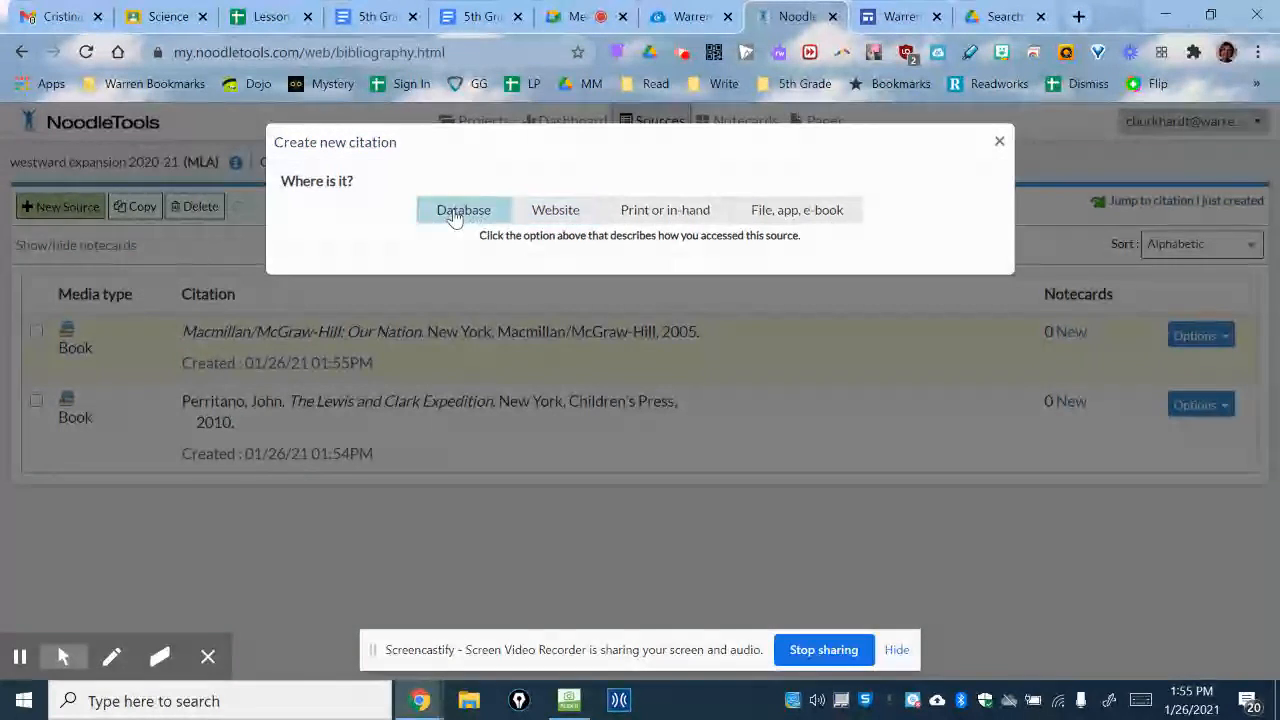
{"action": "left_click", "coordinate": [629, 222]}
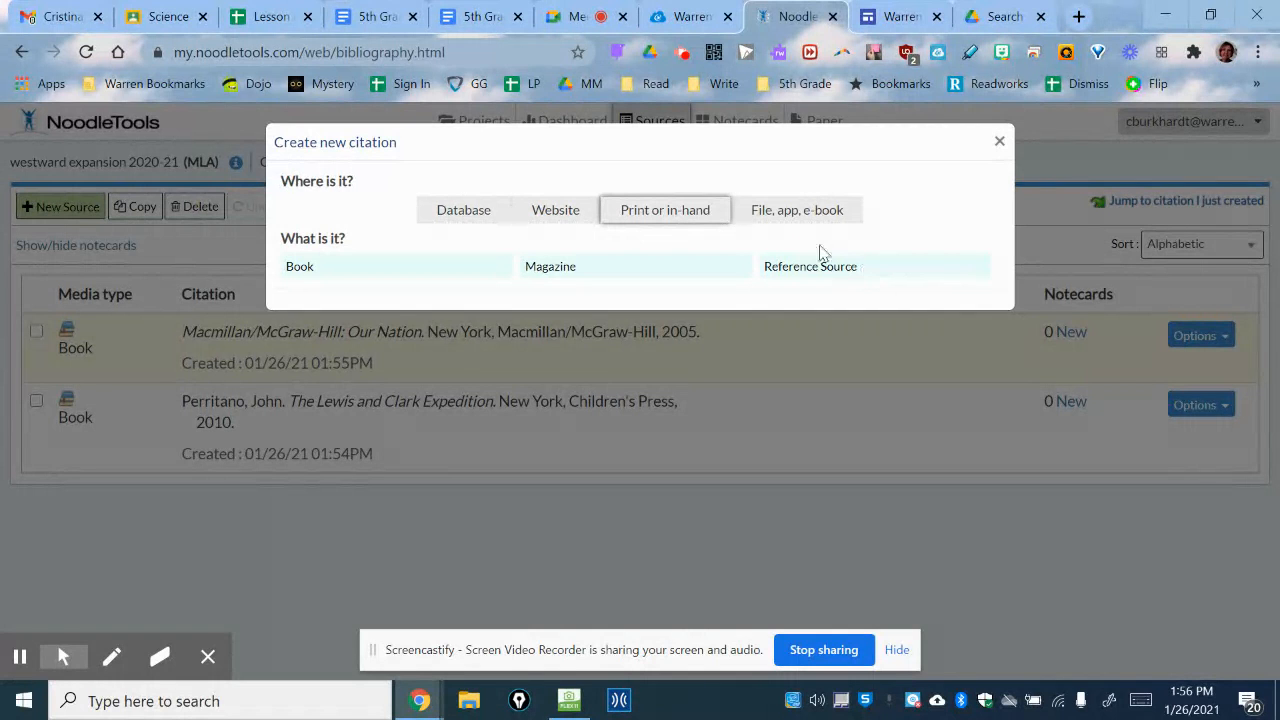
{"action": "left_click", "coordinate": [475, 215]}
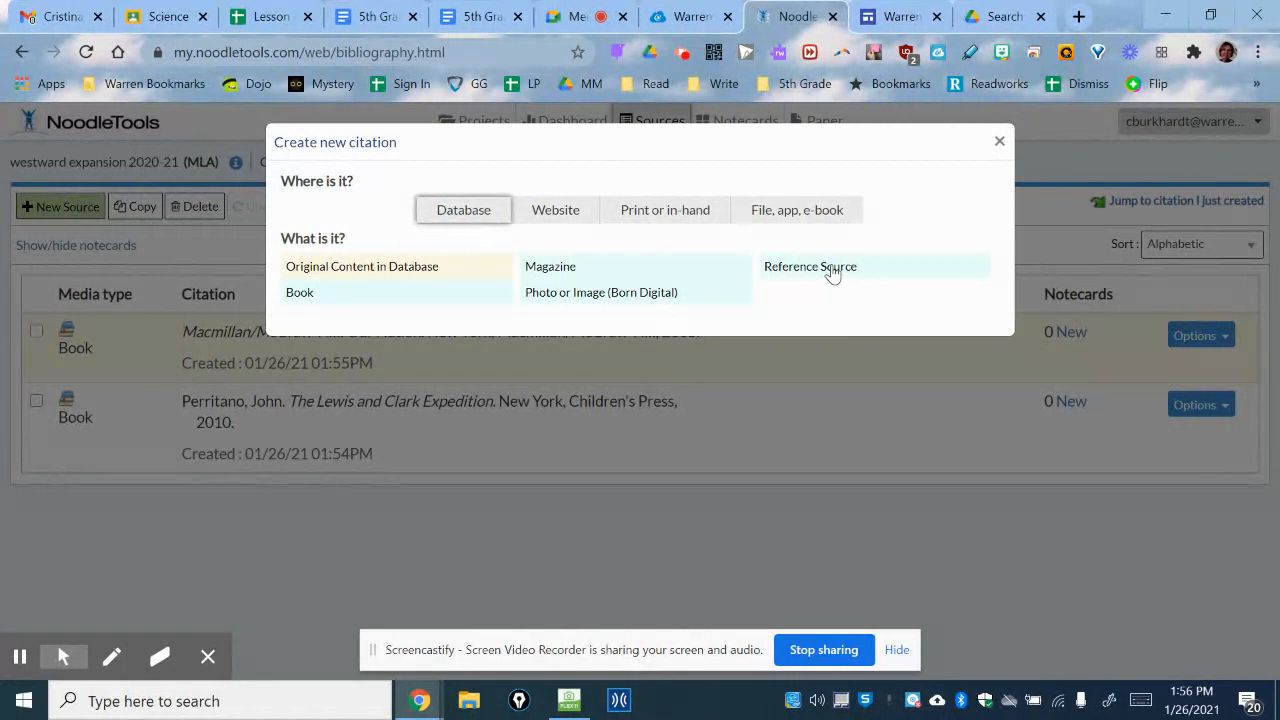
{"action": "left_click", "coordinate": [832, 270]}
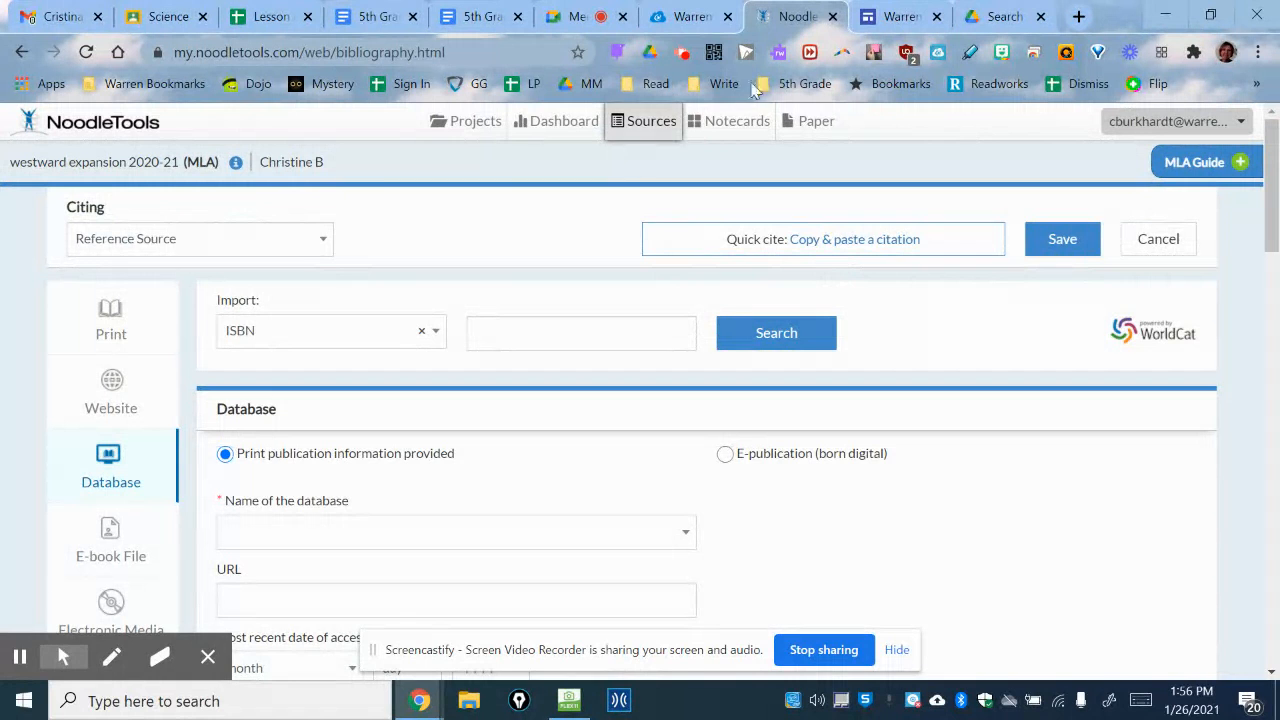
Switch to the ClassLink apps page, open World Book Online SSO, sign in and enter the Kids edition.
{"action": "left_click", "coordinate": [655, 24]}
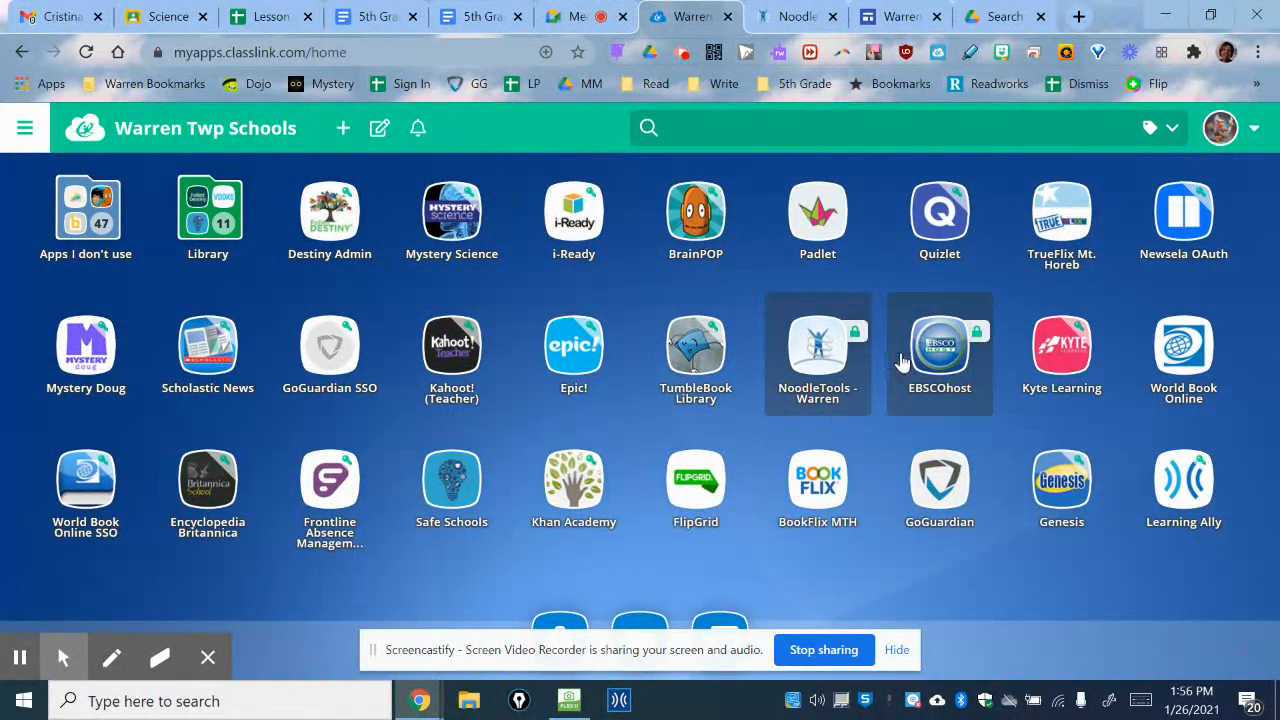
{"action": "left_click", "coordinate": [96, 487]}
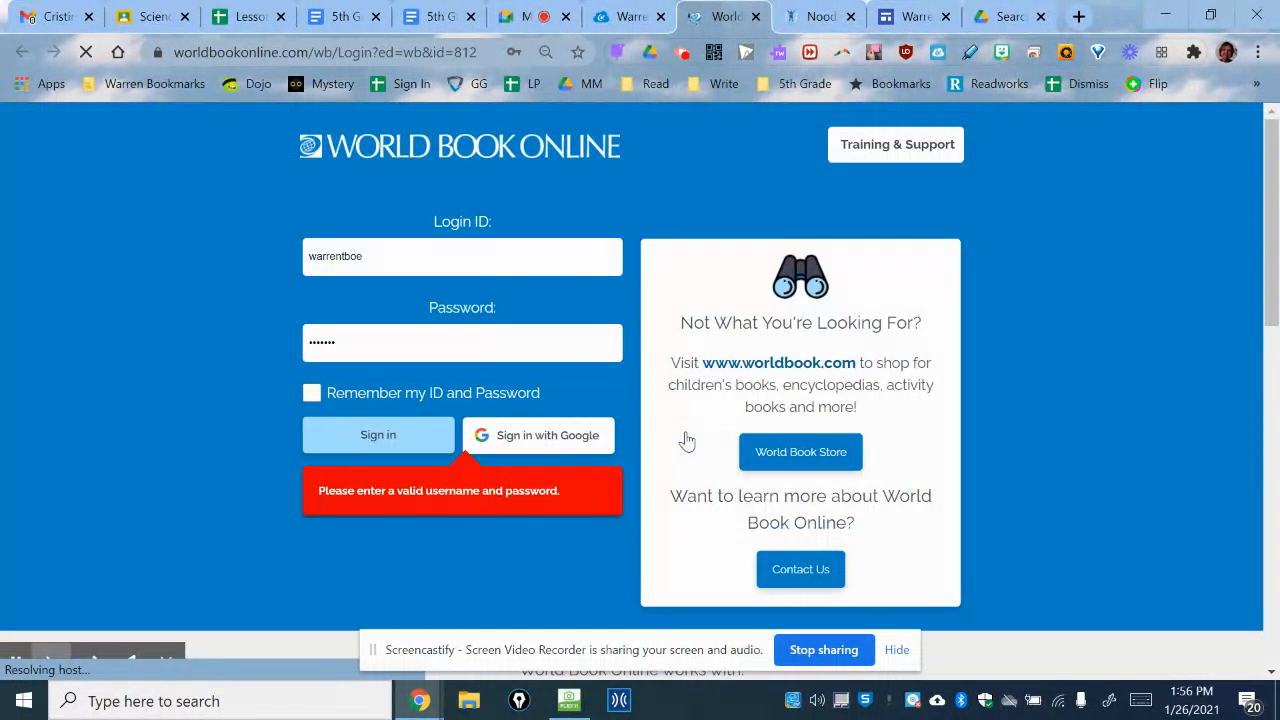
{"action": "left_click", "coordinate": [392, 441]}
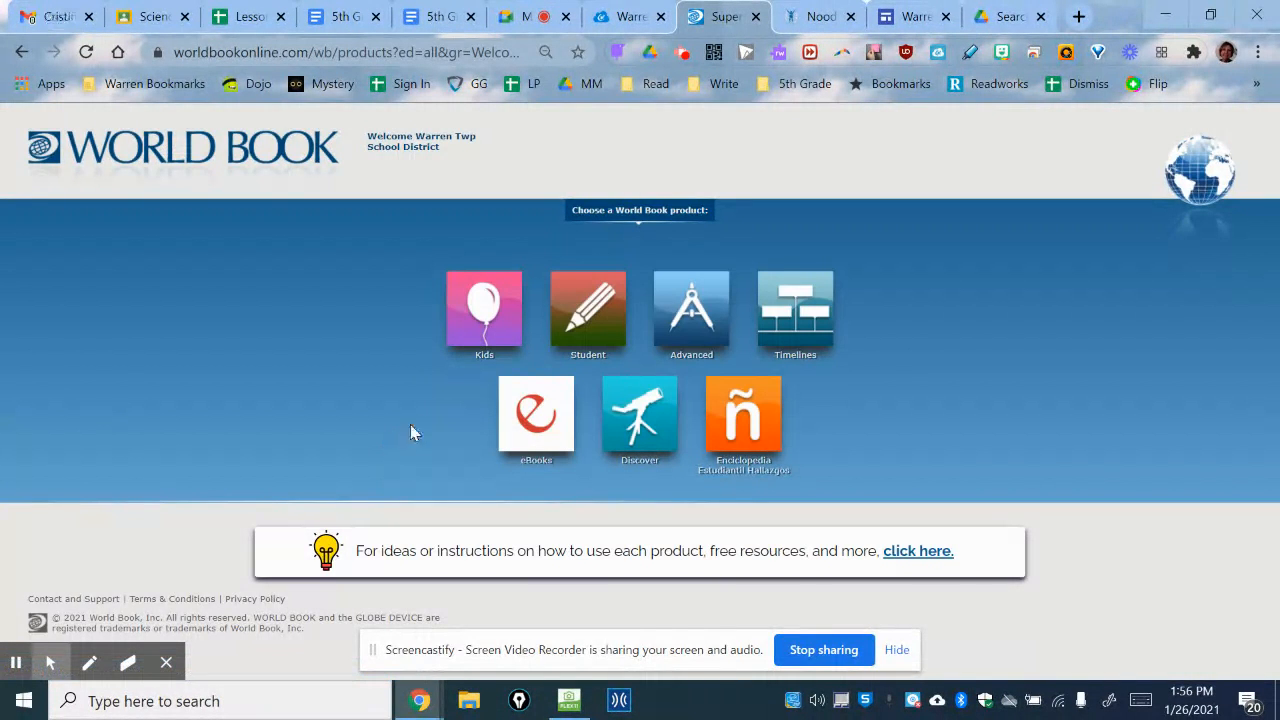
{"action": "left_click", "coordinate": [468, 325]}
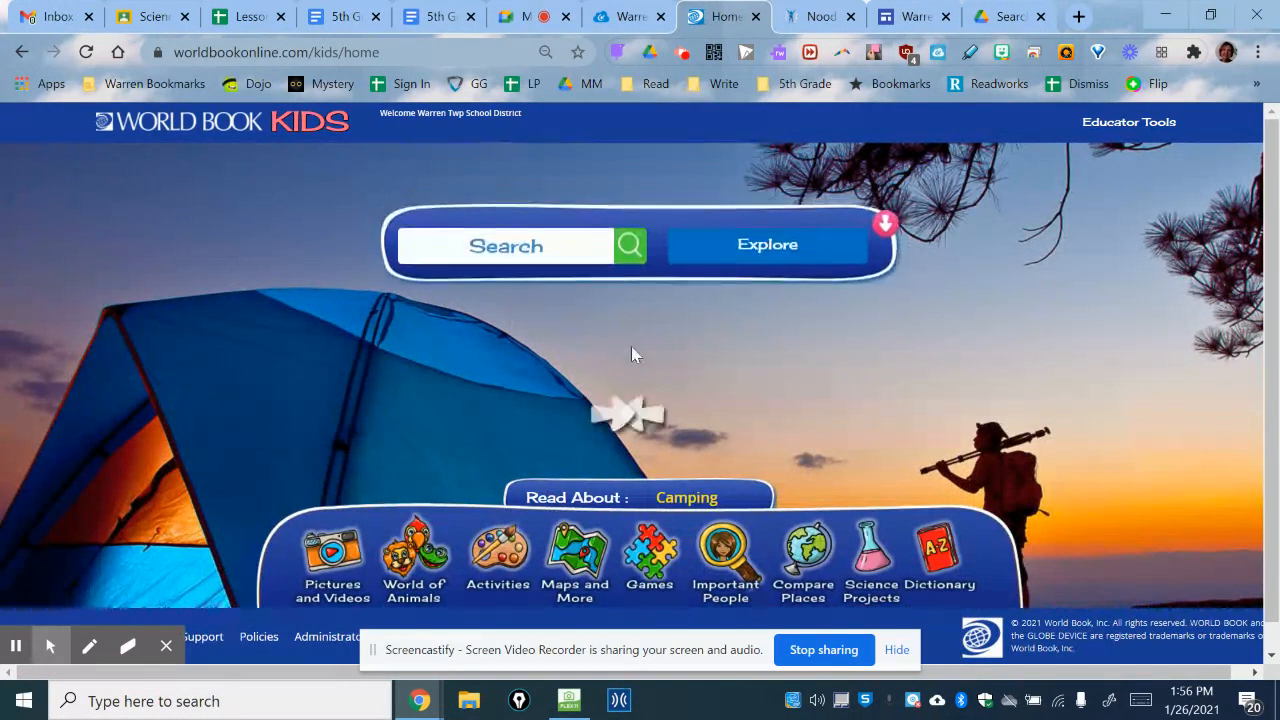
Search World Book Kids for "sacagawea".
{"action": "left_click", "coordinate": [540, 250]}
{"action": "type", "text": "sac"}
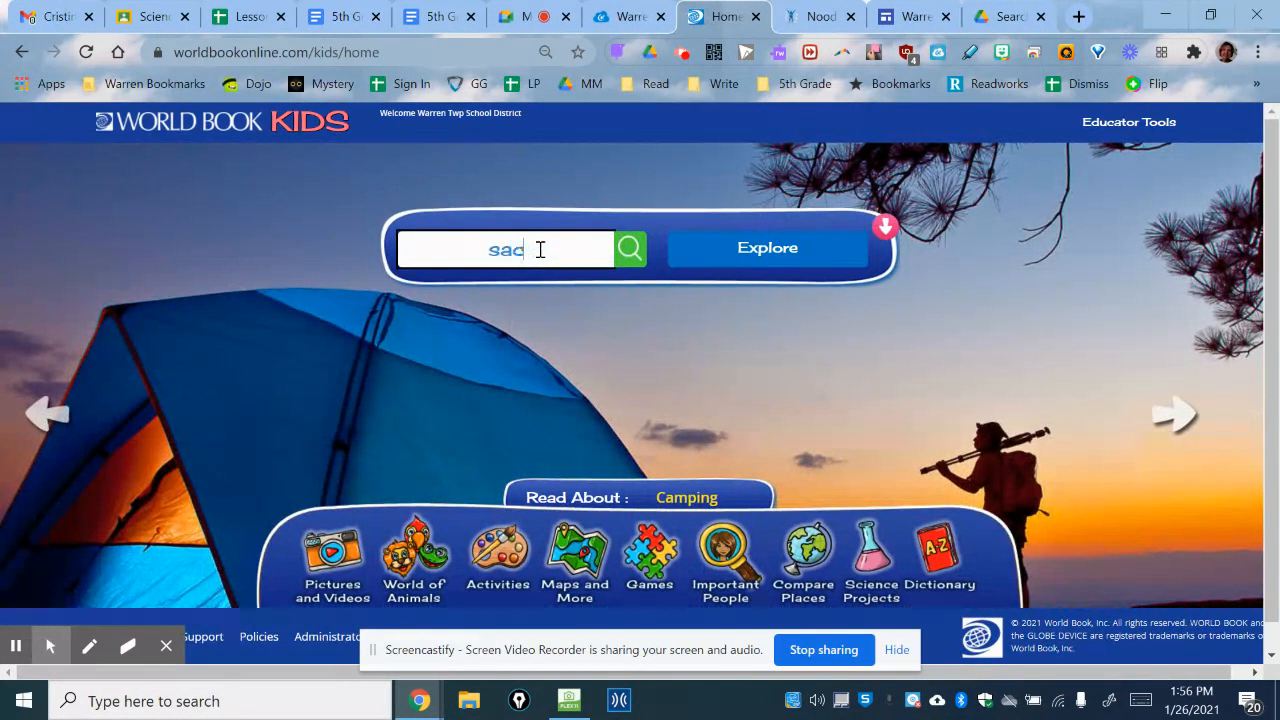
{"action": "type", "text": "agawea"}
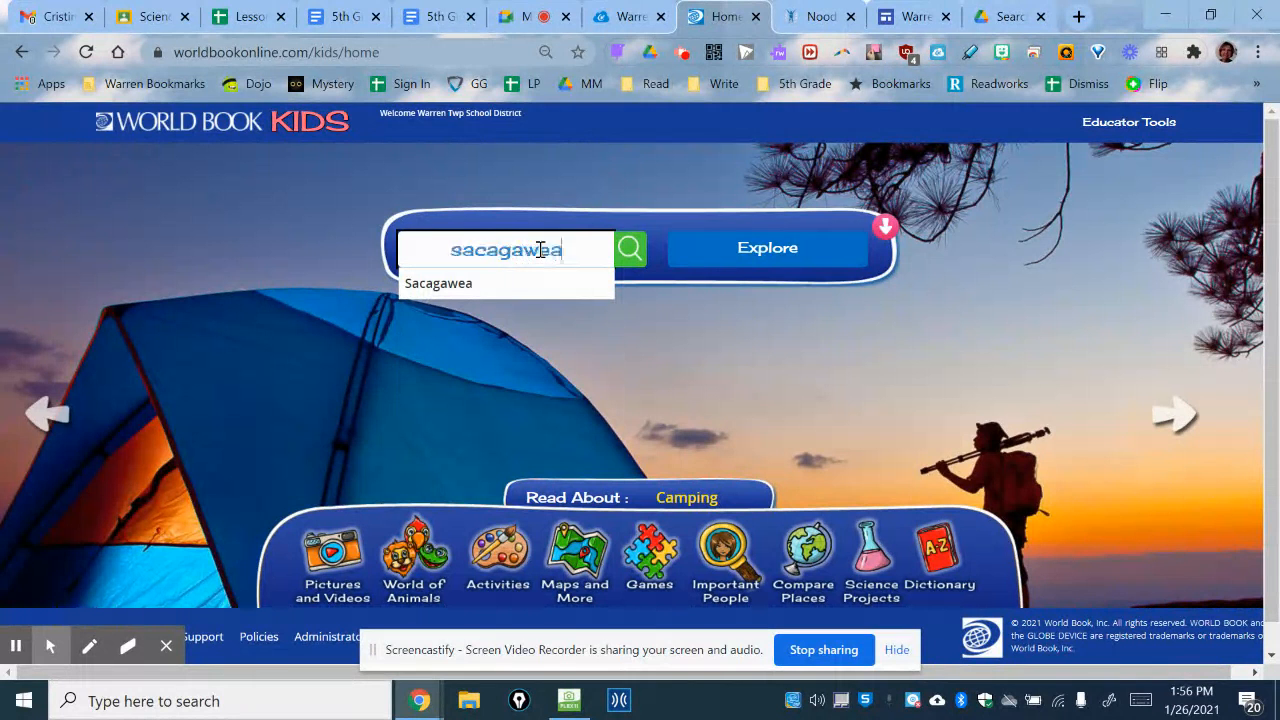
{"action": "key", "text": "Return"}
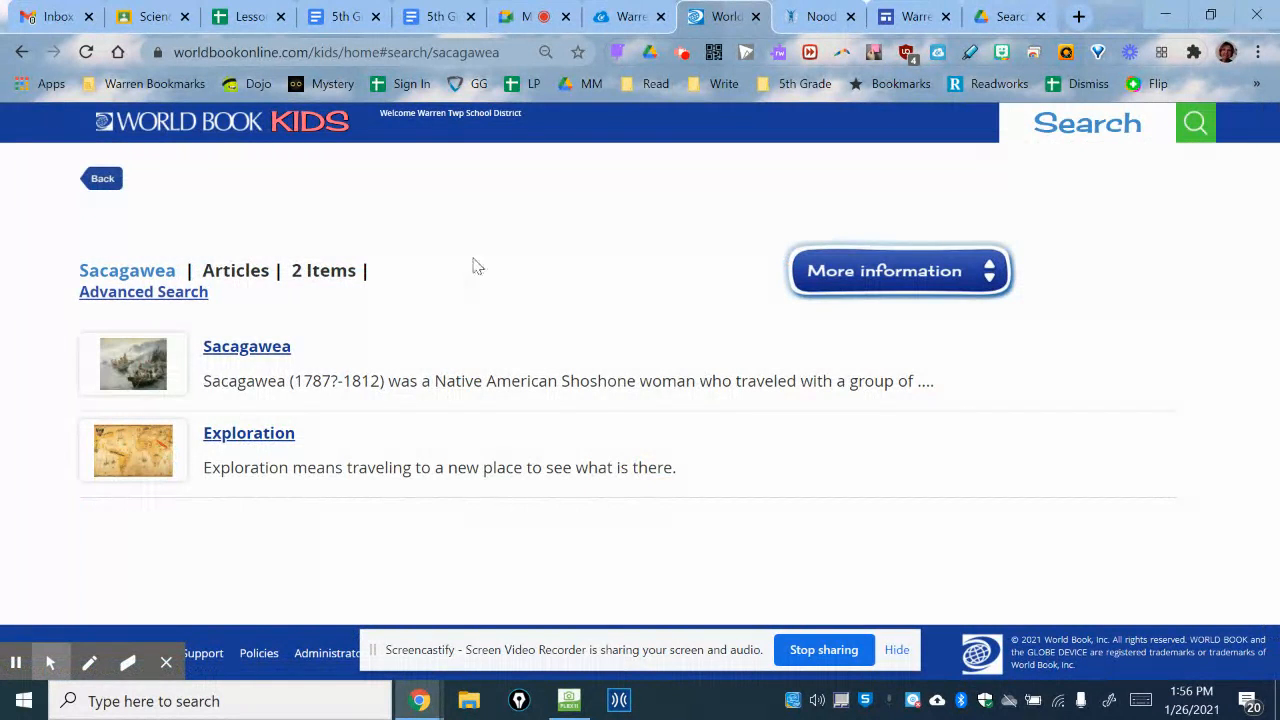
Open the Sacagawea article and copy the recommended MLA citation near its end.
{"action": "left_click", "coordinate": [280, 350]}
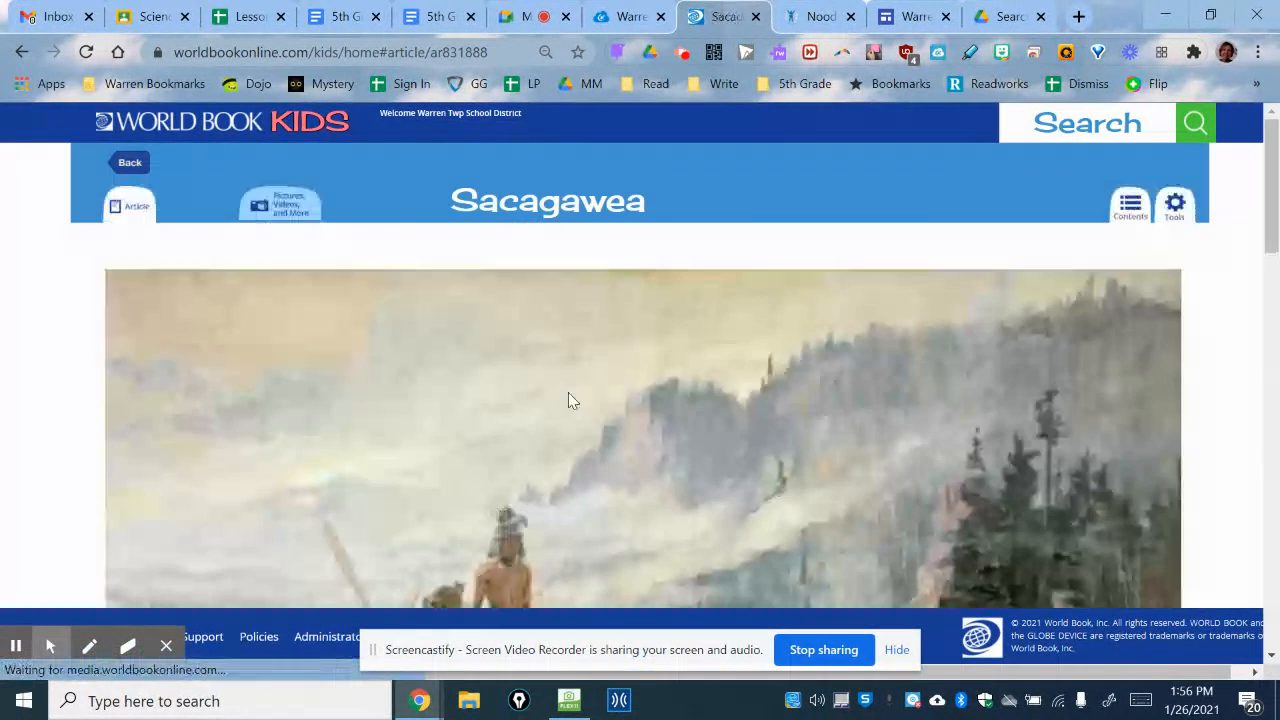
{"action": "scroll", "coordinate": [760, 418], "scroll_direction": "down", "scroll_amount": 15}
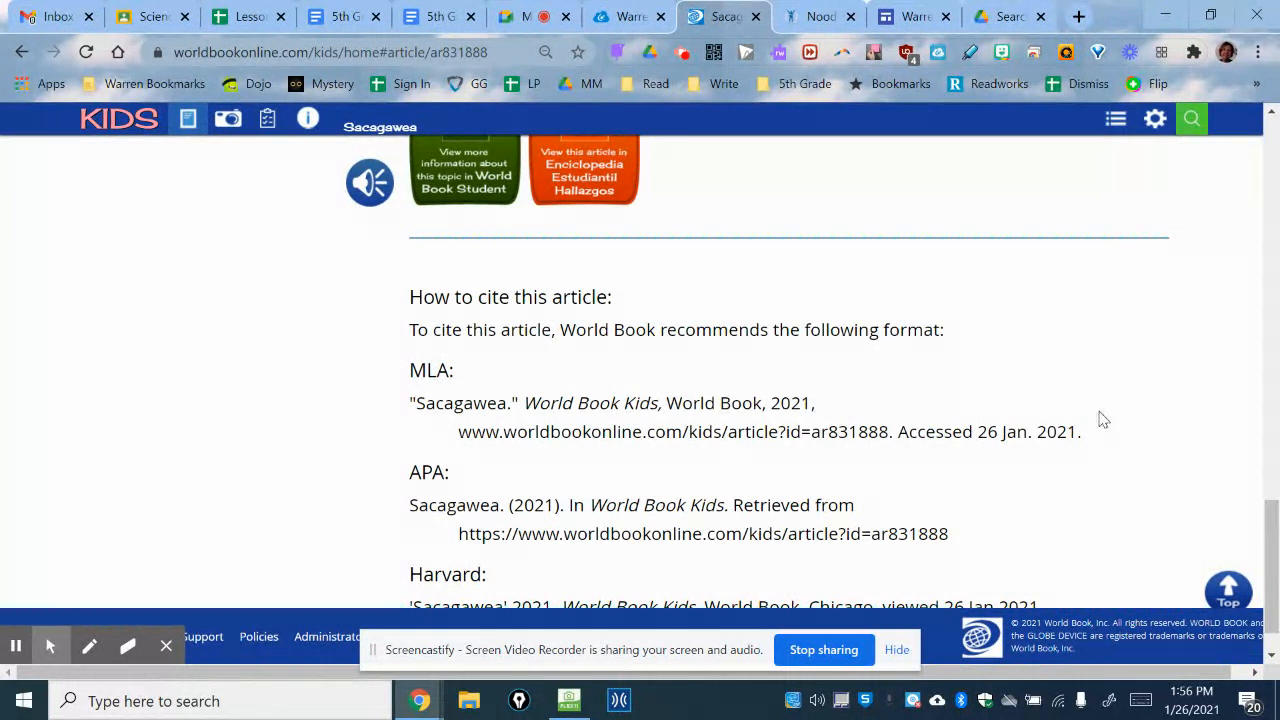
{"action": "left_click_drag", "start_coordinate": [1095, 436], "coordinate": [412, 400]}
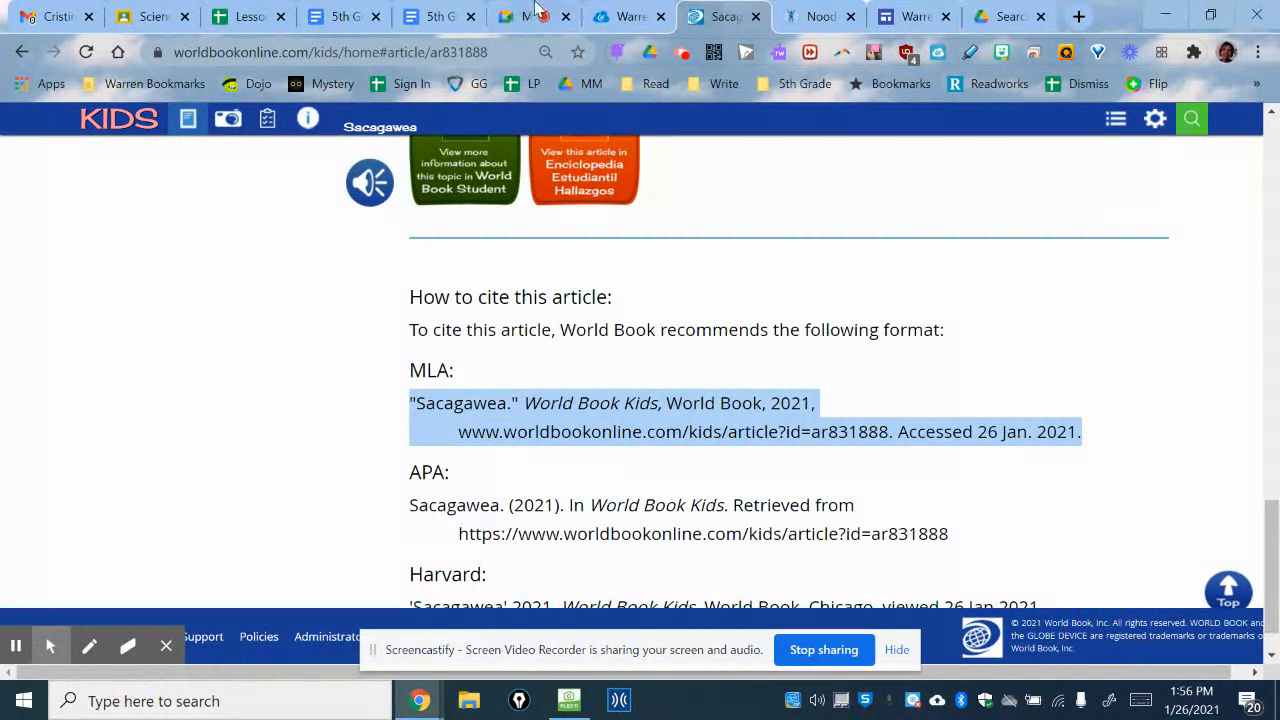
Switch to NoodleTools, paste the World Book Kids citation into the quick-cite form of the open reference source, and save it.
{"action": "left_click", "coordinate": [808, 17]}
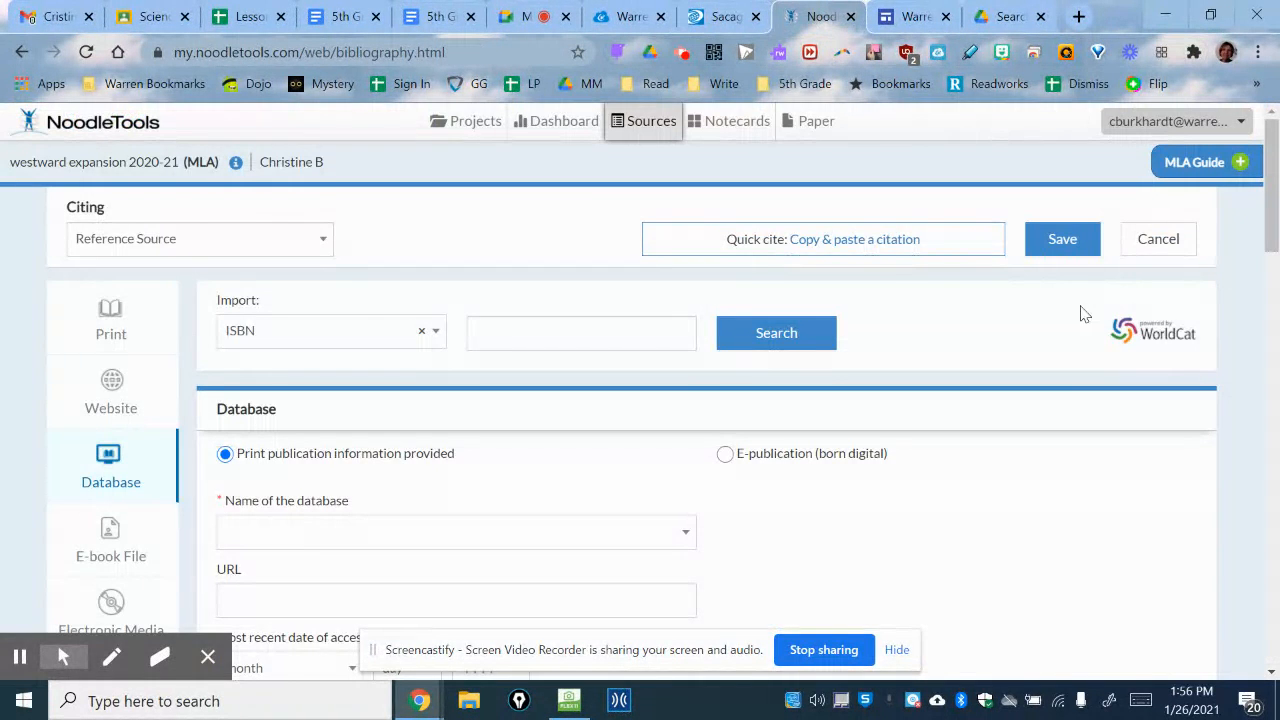
{"action": "left_click", "coordinate": [850, 248]}
{"action": "scroll", "coordinate": [628, 420], "scroll_direction": "down", "scroll_amount": 5}
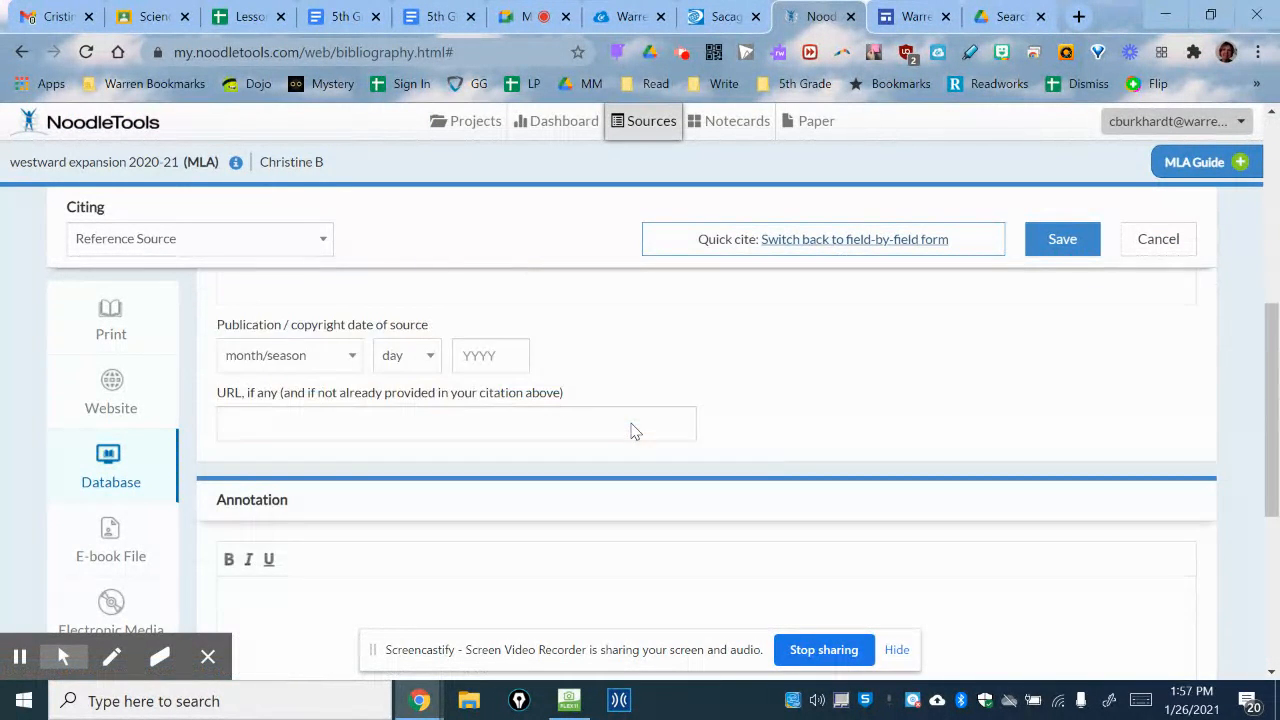
{"action": "scroll", "coordinate": [631, 431], "scroll_direction": "up", "scroll_amount": 3}
{"action": "left_click", "coordinate": [489, 457]}
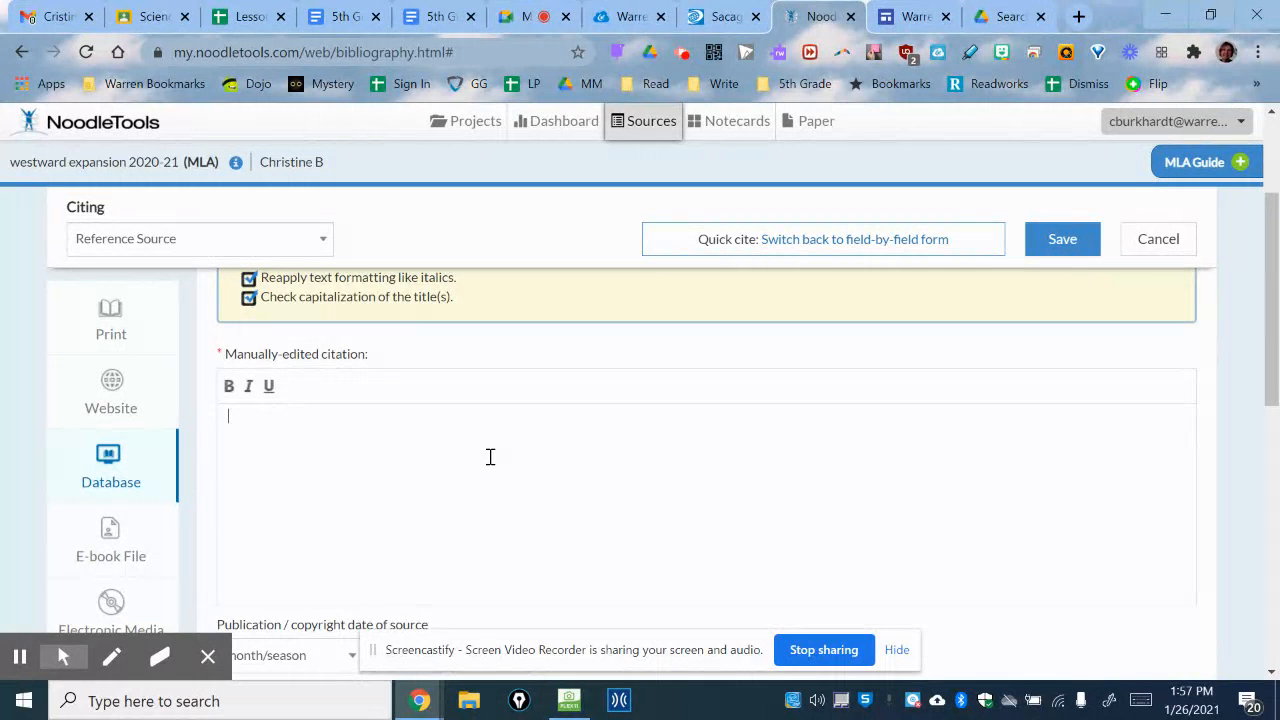
{"action": "key", "text": "ctrl+v"}
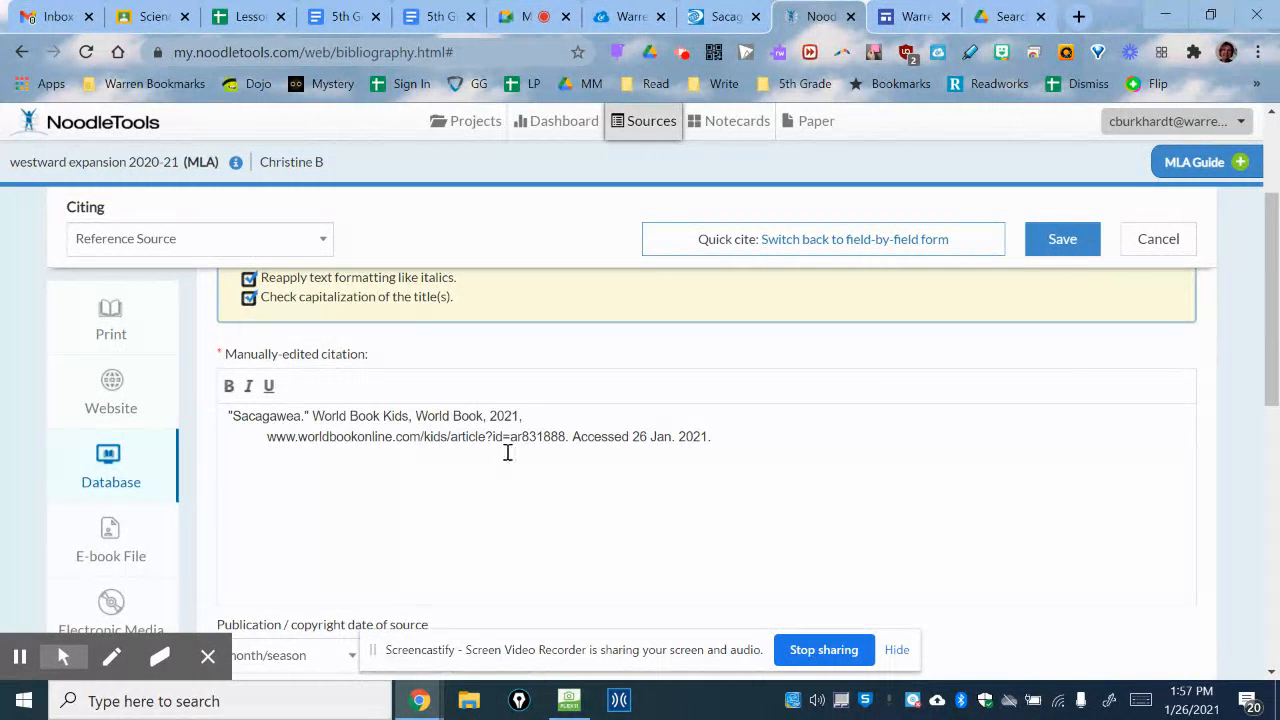
{"action": "left_click", "coordinate": [1063, 239]}
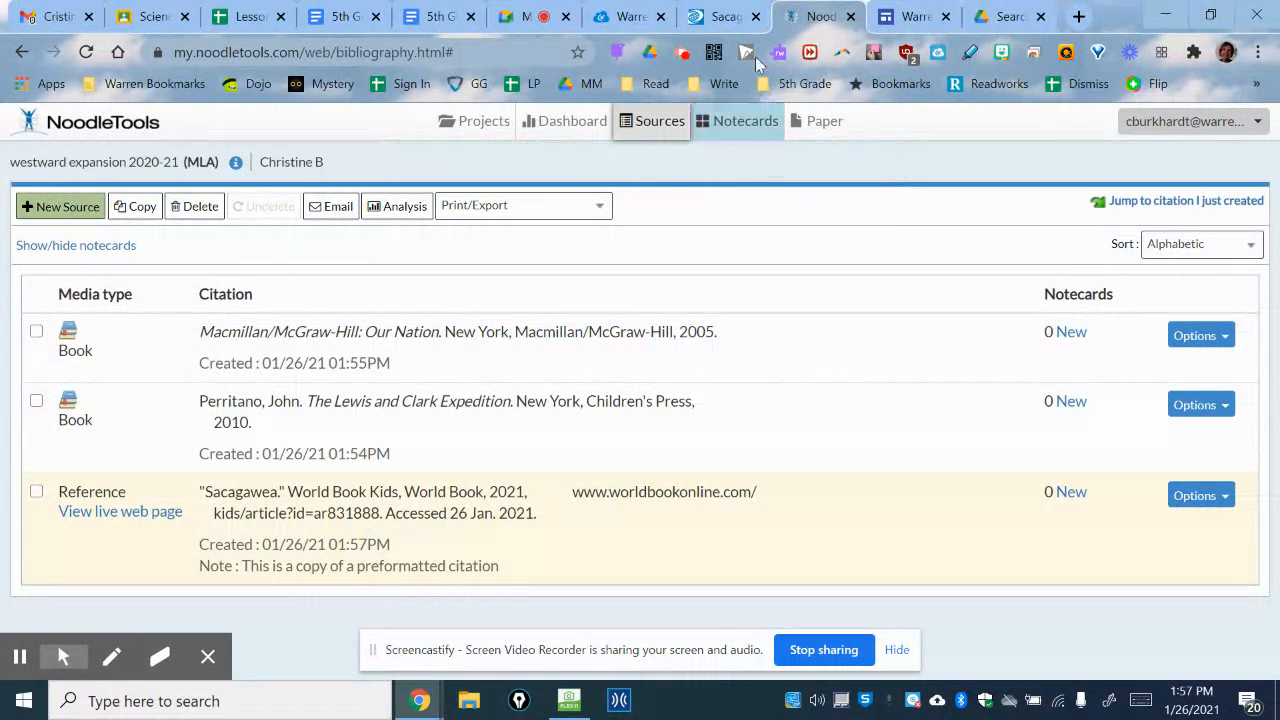
Switch back to the ClassLink apps page and open Encyclopedia Britannica at the Elementary level.
{"action": "left_click", "coordinate": [615, 17]}
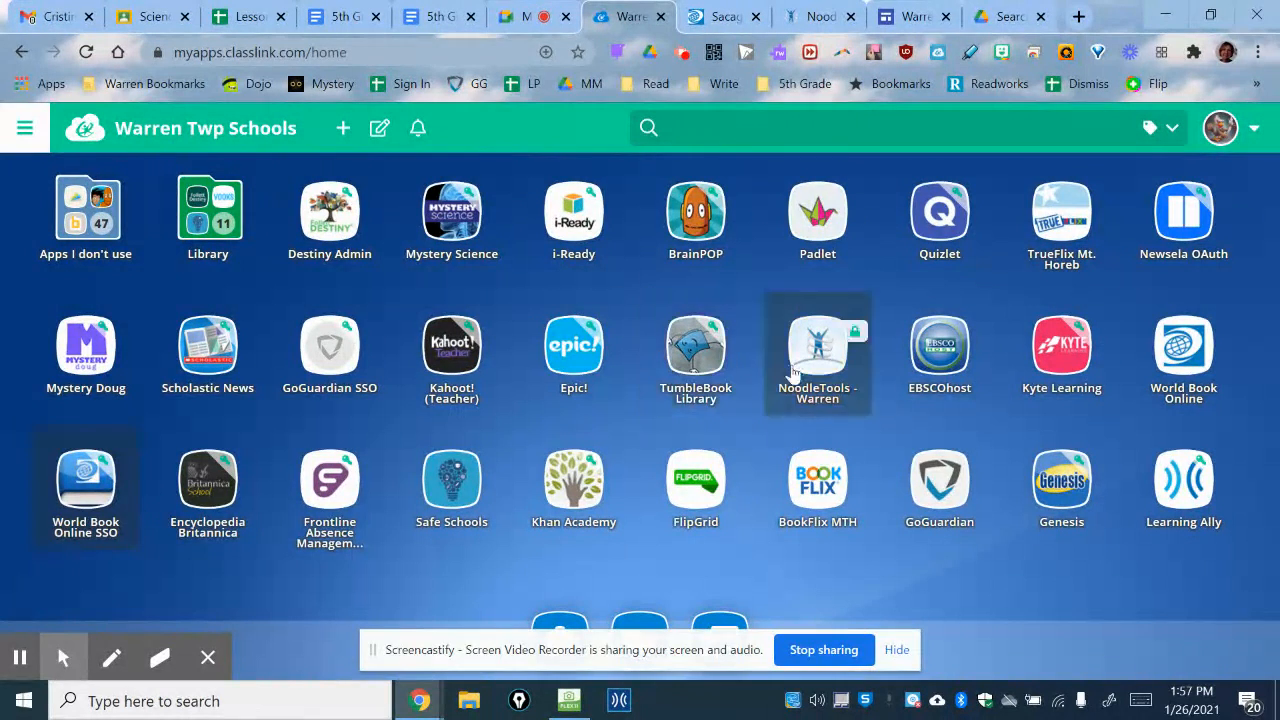
{"action": "left_click", "coordinate": [210, 481]}
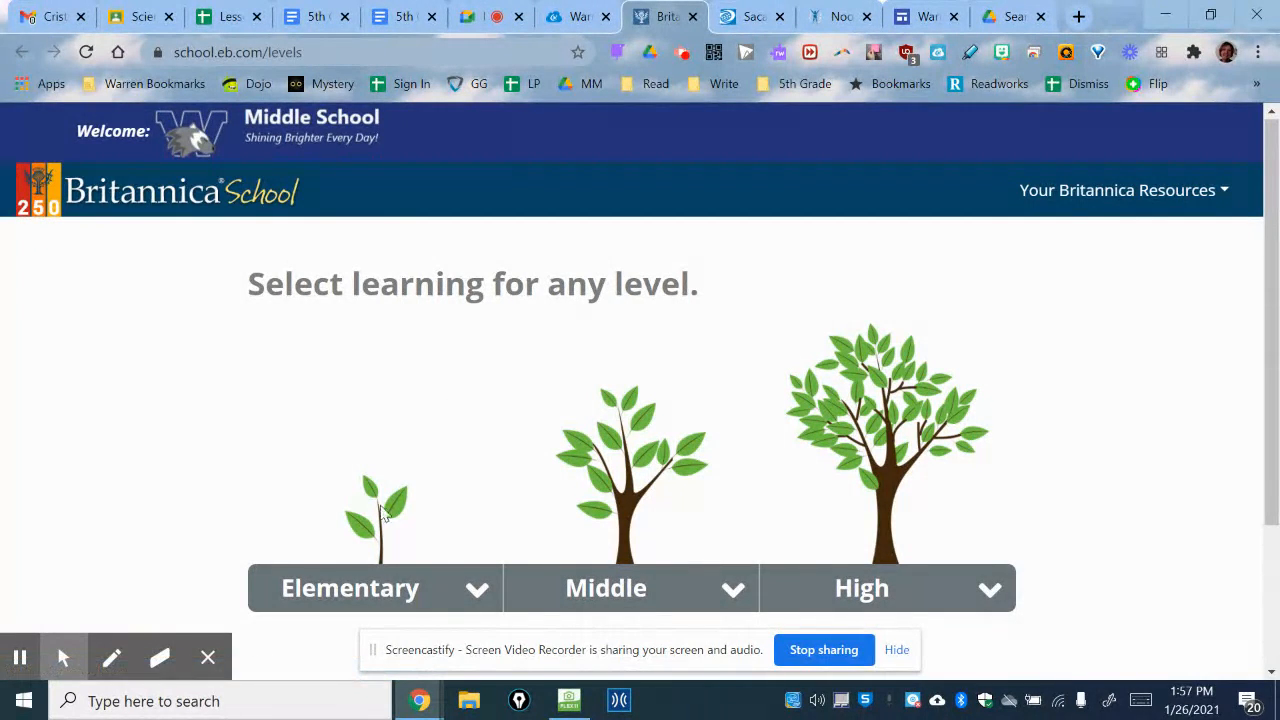
{"action": "left_click", "coordinate": [366, 590]}
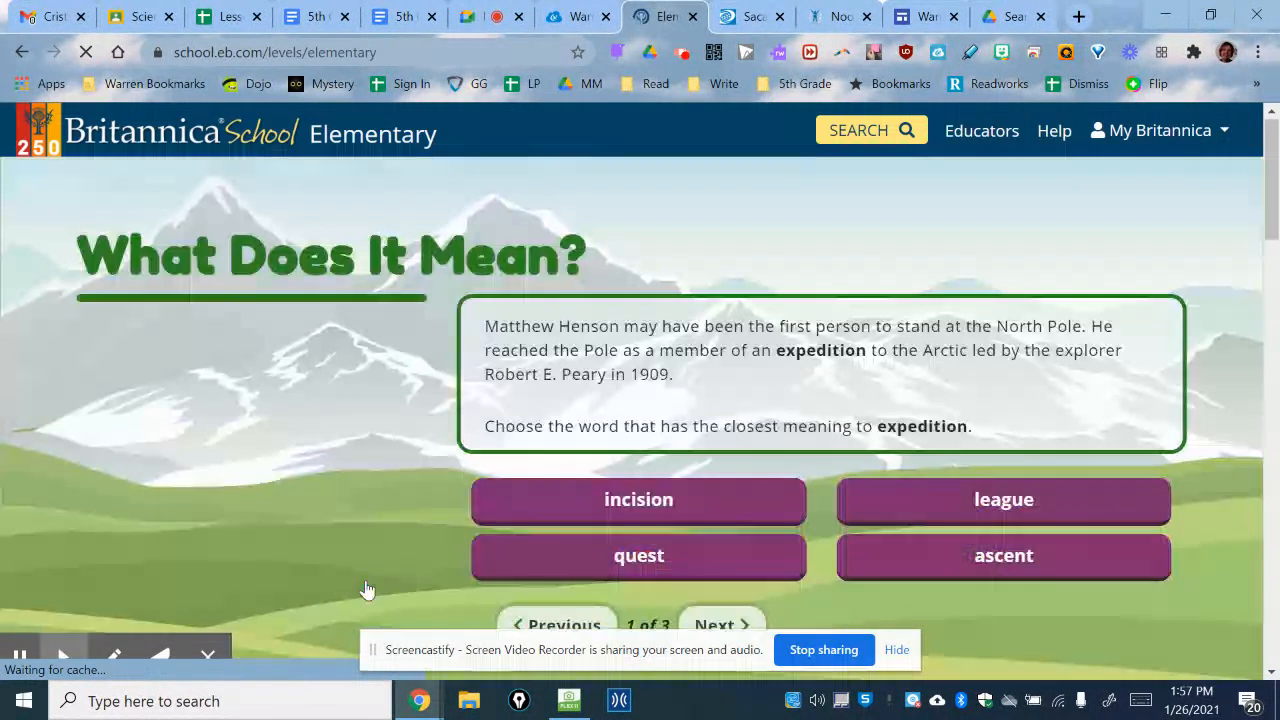
Search for "sacag", open the Sacagawea (Native American explorer) article and copy its MLA citation.
{"action": "left_click", "coordinate": [865, 128]}
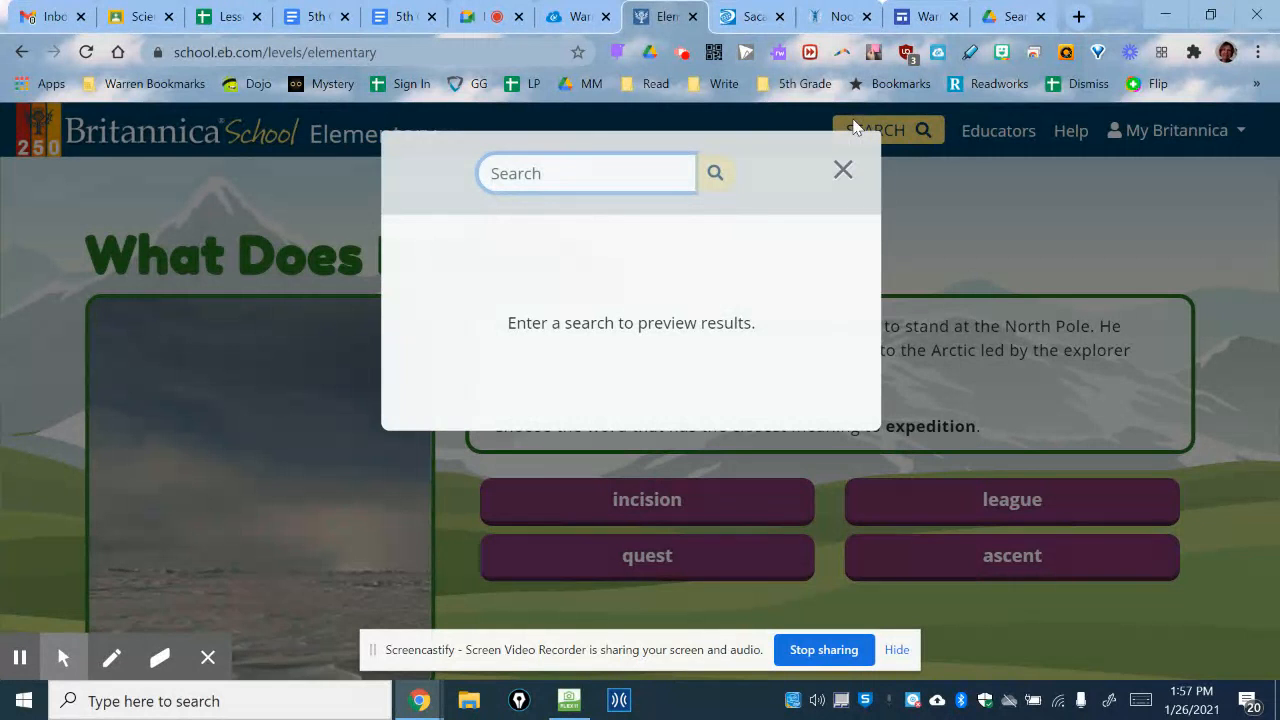
{"action": "type", "text": "sacag"}
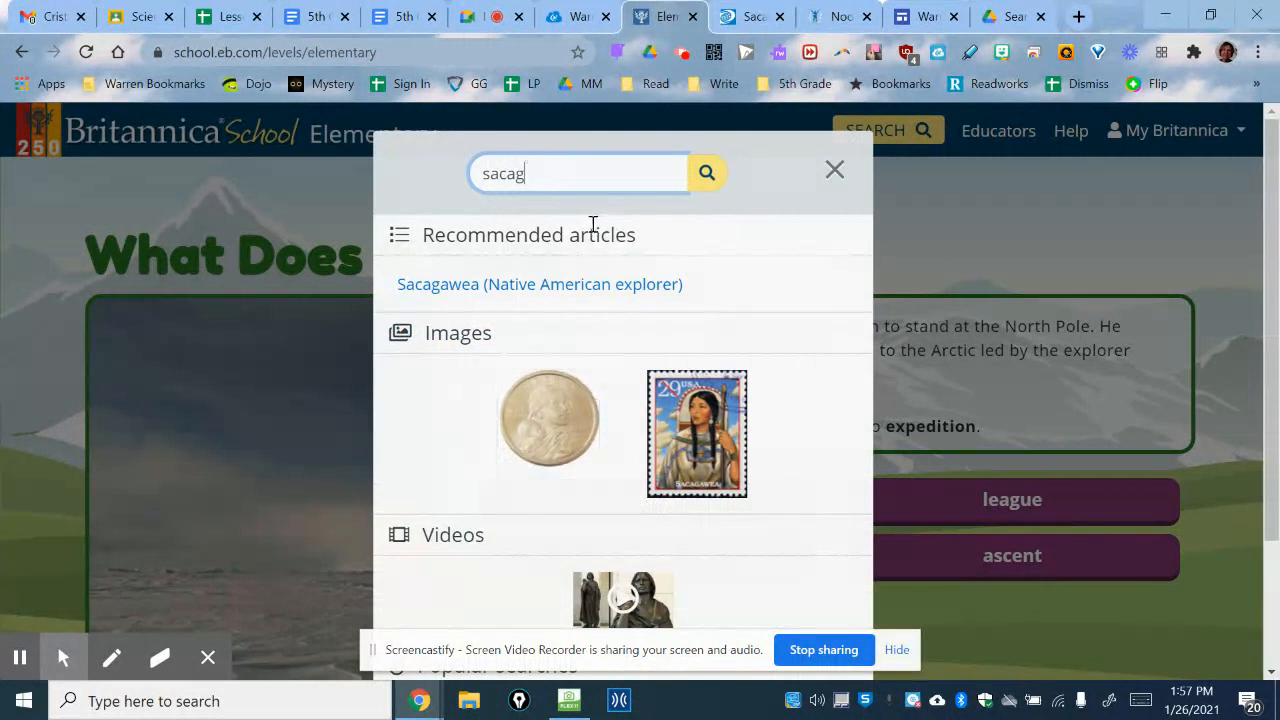
{"action": "left_click", "coordinate": [556, 288]}
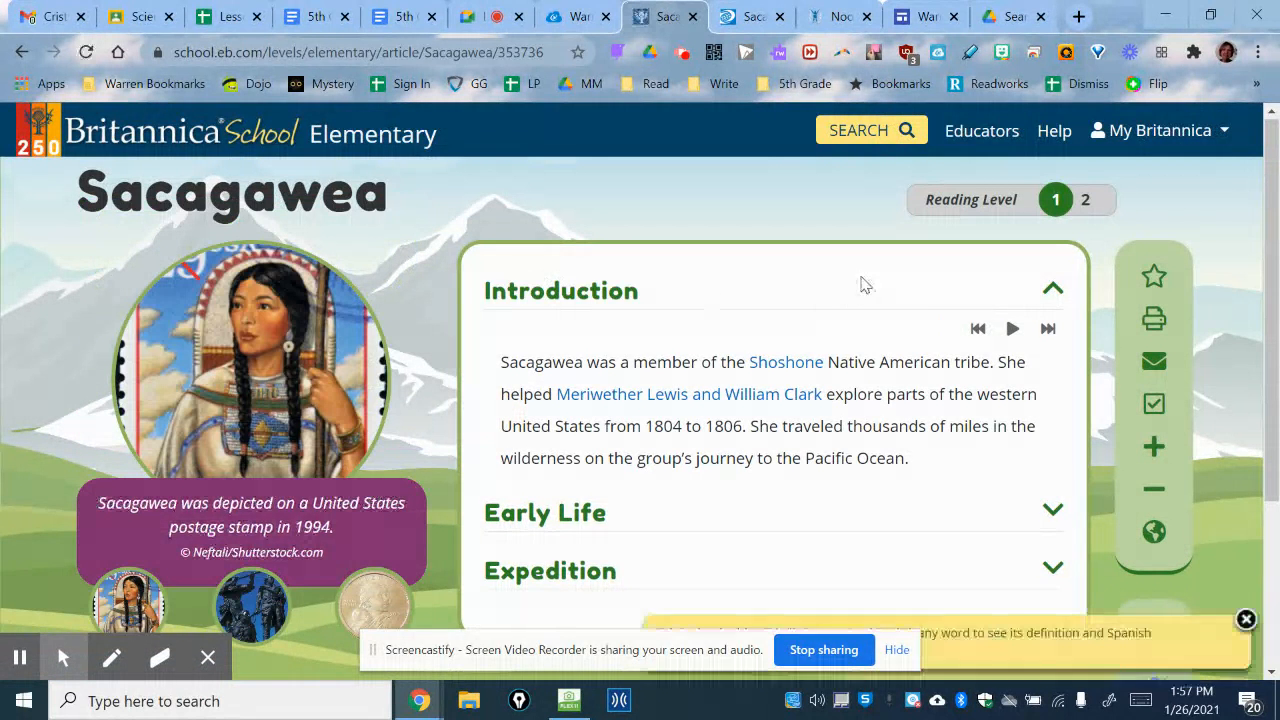
{"action": "left_click", "coordinate": [1154, 404]}
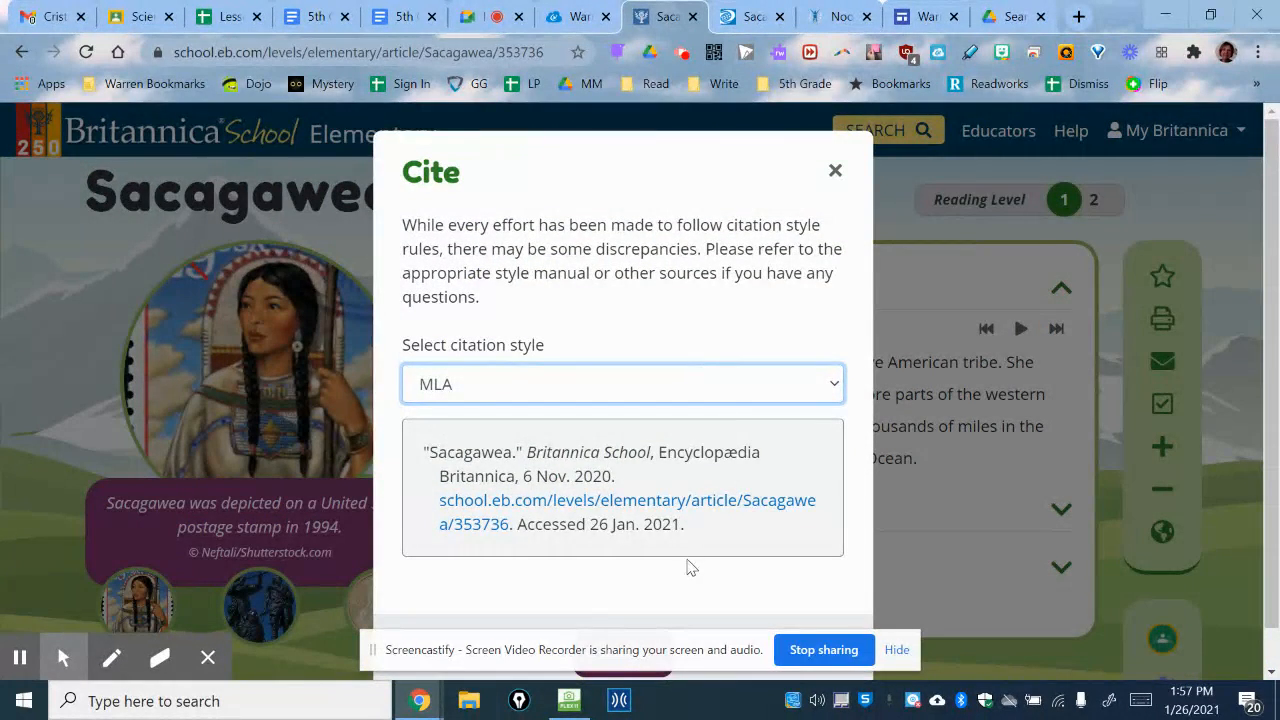
{"action": "left_click_drag", "start_coordinate": [694, 535], "coordinate": [396, 460]}
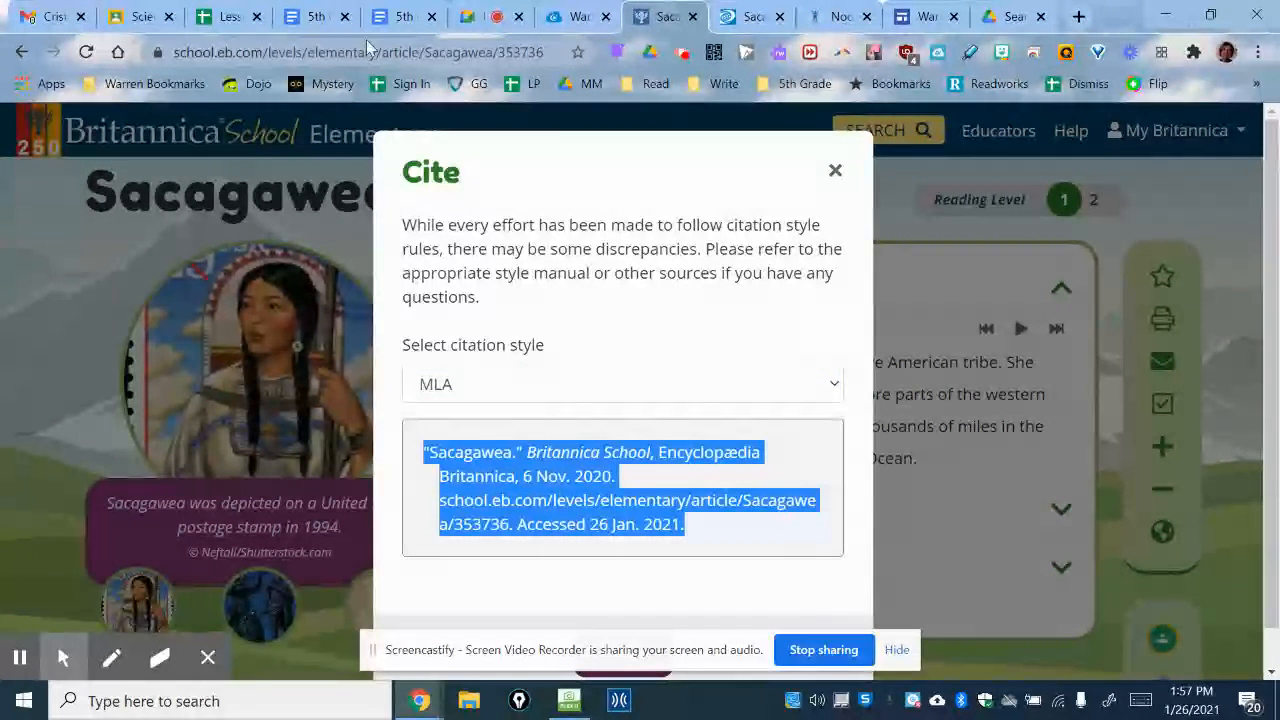
Switch to NoodleTools and start a new citation for a reference source found in a database.
{"action": "left_click", "coordinate": [840, 17]}
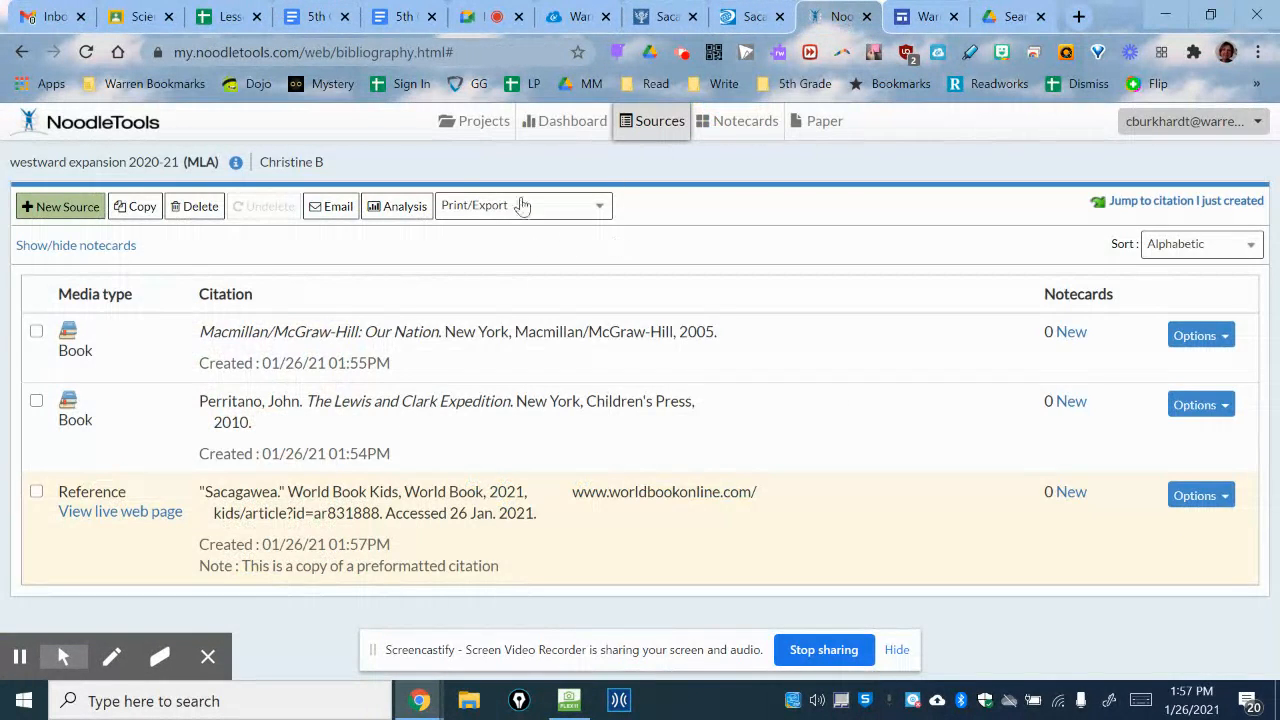
{"action": "left_click", "coordinate": [72, 207]}
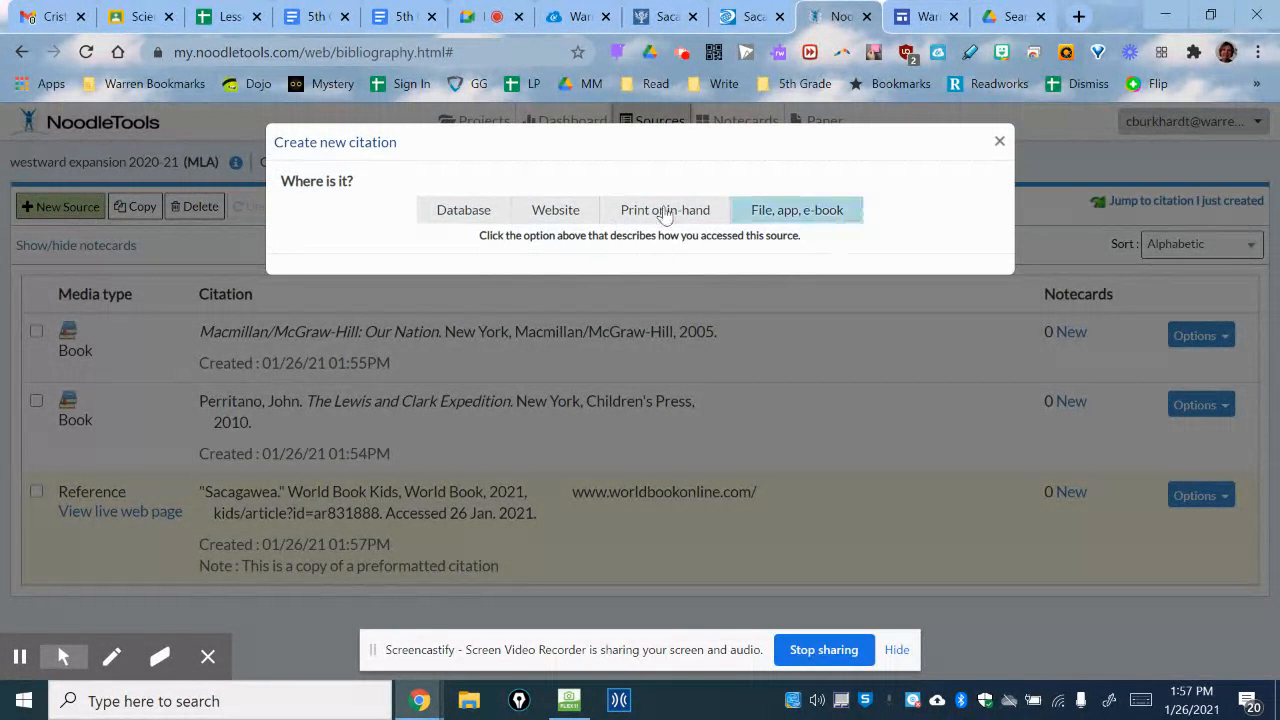
{"action": "left_click", "coordinate": [467, 213]}
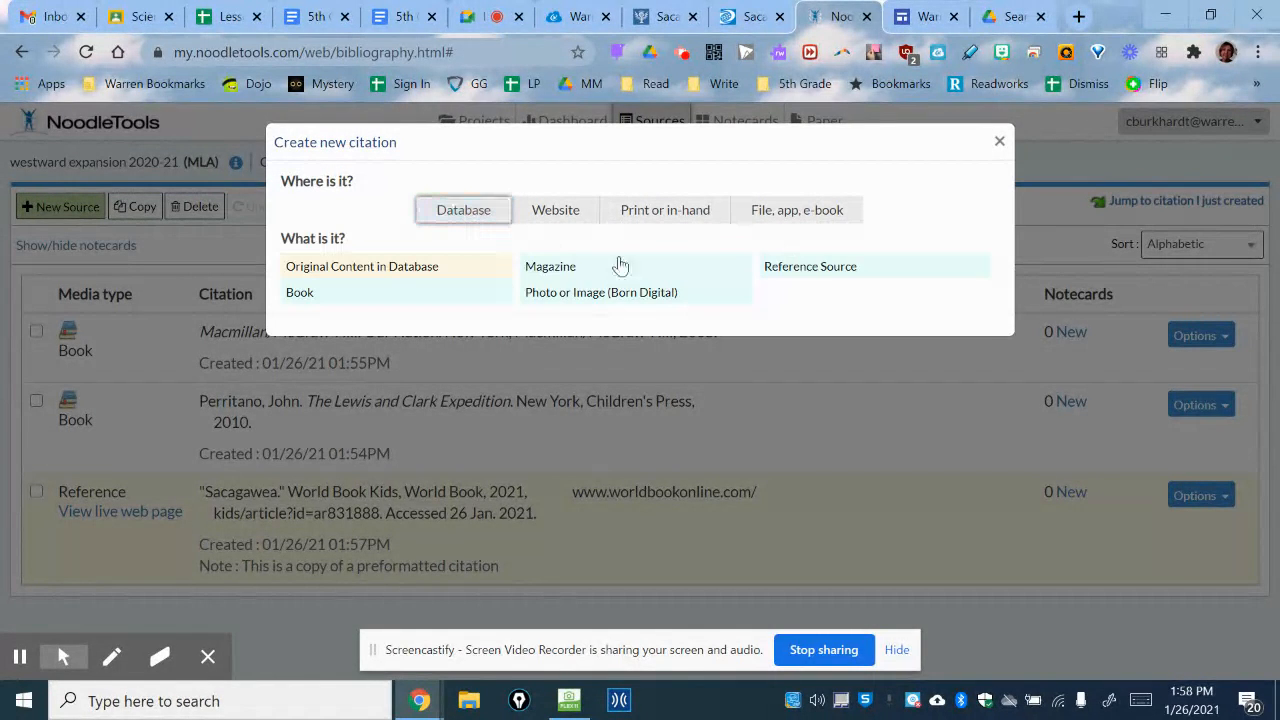
{"action": "left_click", "coordinate": [805, 268]}
{"action": "scroll", "coordinate": [603, 363], "scroll_direction": "down", "scroll_amount": 6}
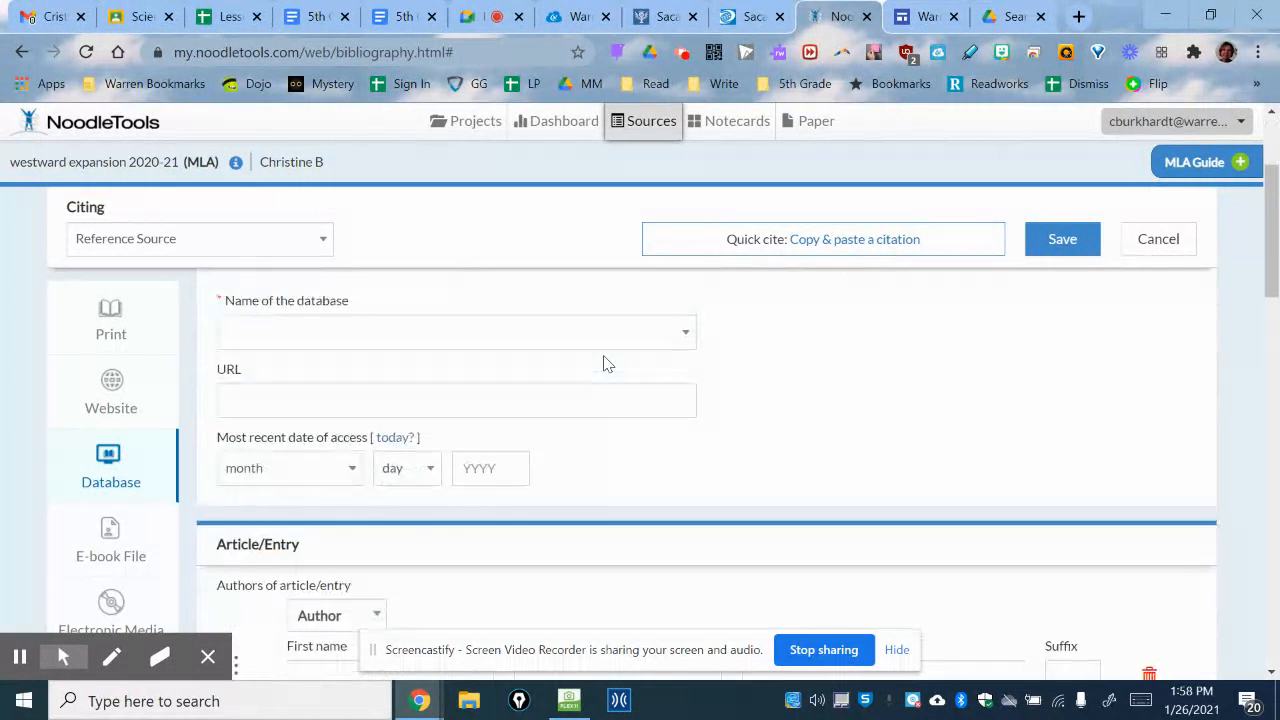
{"action": "scroll", "coordinate": [603, 363], "scroll_direction": "up", "scroll_amount": 6}
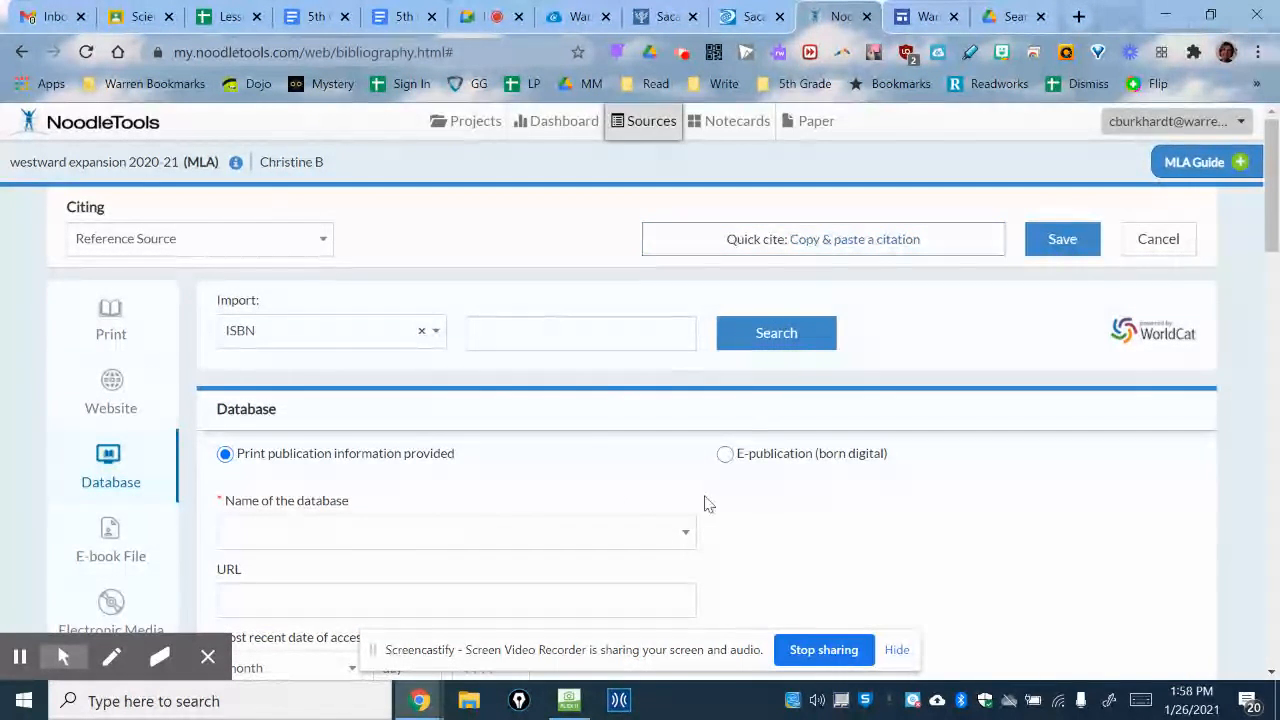
Use the copy-and-paste quick cite option to paste the Britannica School "Sacagawea" citation and save it to the bibliography.
{"action": "left_click", "coordinate": [868, 240]}
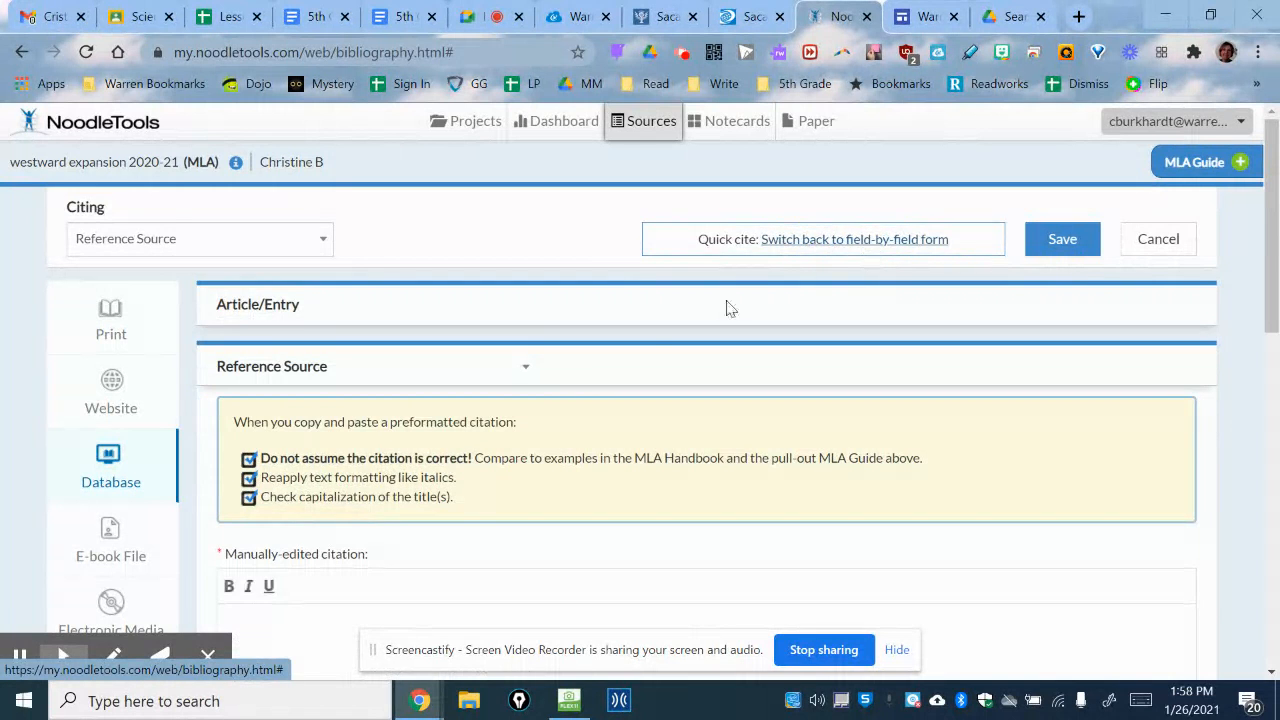
{"action": "scroll", "coordinate": [600, 386], "scroll_direction": "down", "scroll_amount": 3}
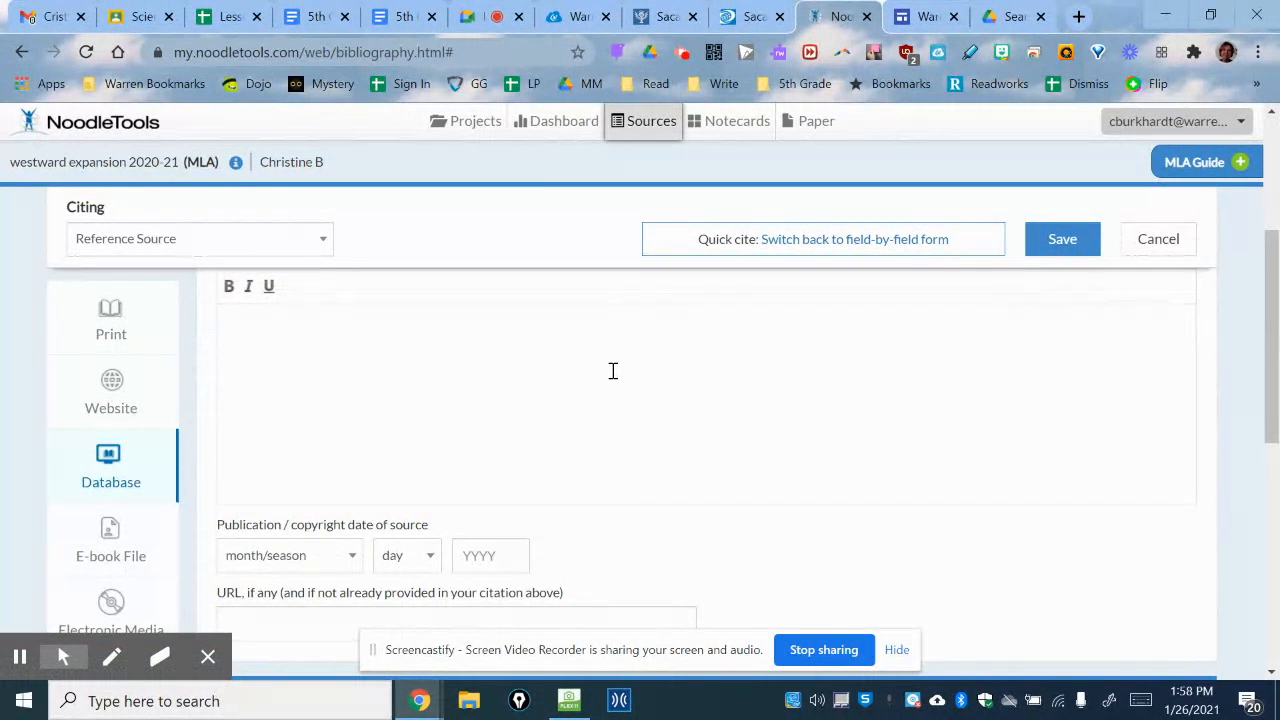
{"action": "key", "text": "ctrl+v"}
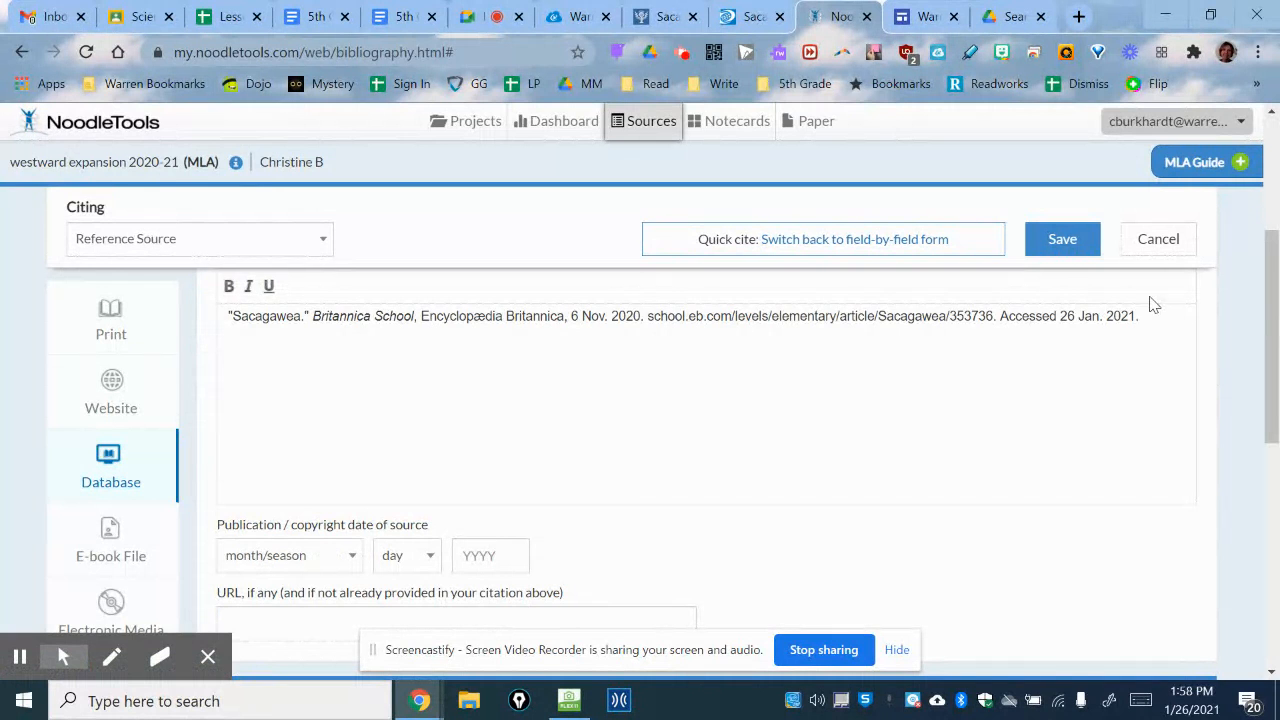
{"action": "left_click", "coordinate": [1065, 240]}
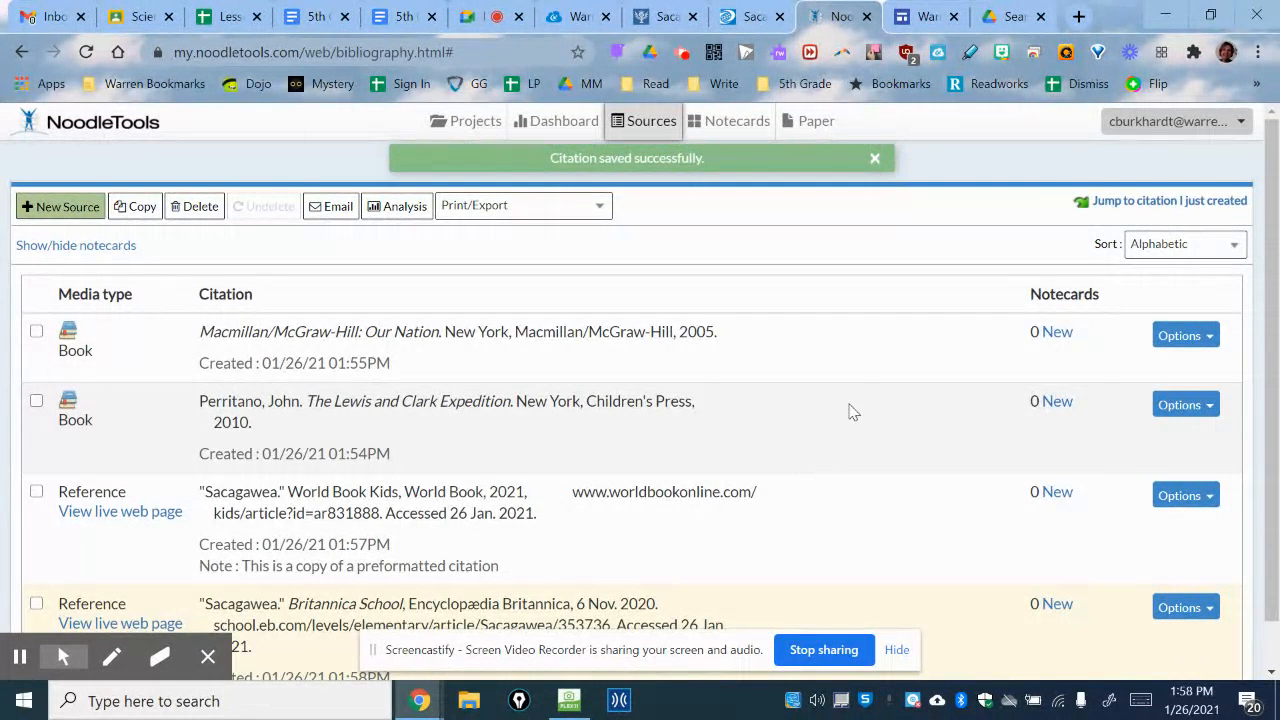
Start a new citation for a web page found on a website.
{"action": "scroll", "coordinate": [862, 402], "scroll_direction": "down", "scroll_amount": 1}
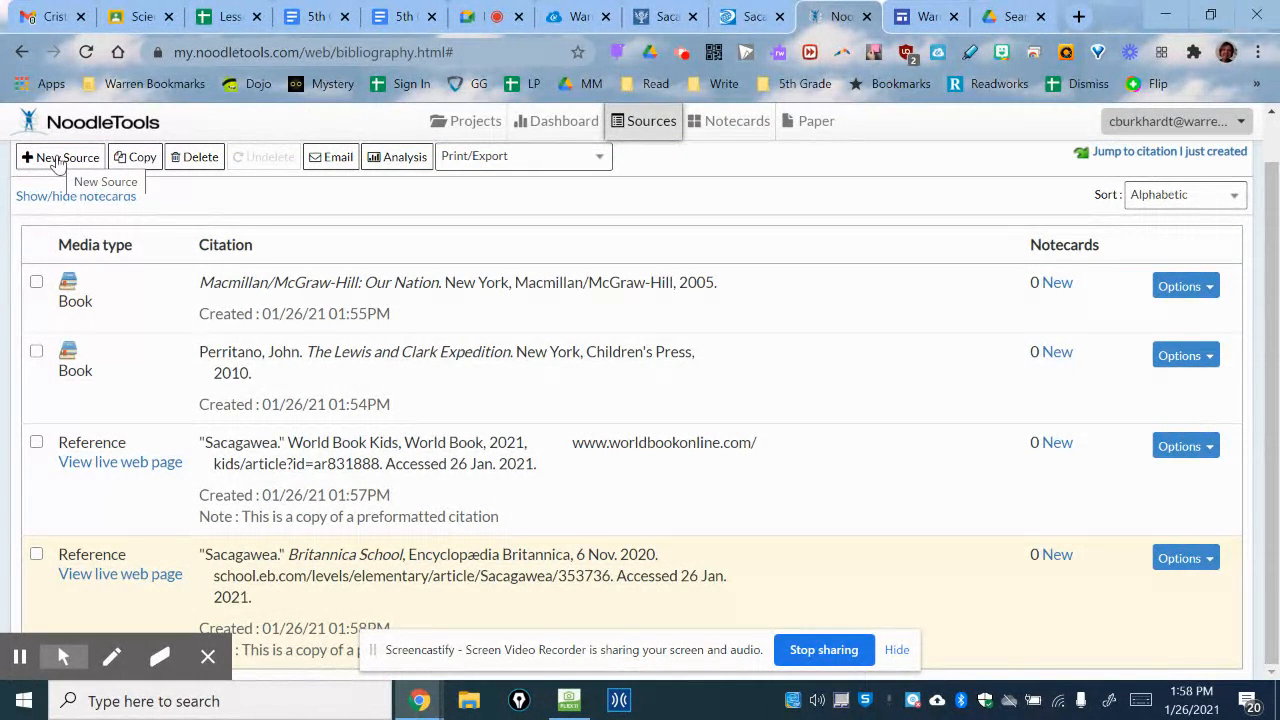
{"action": "left_click", "coordinate": [57, 160]}
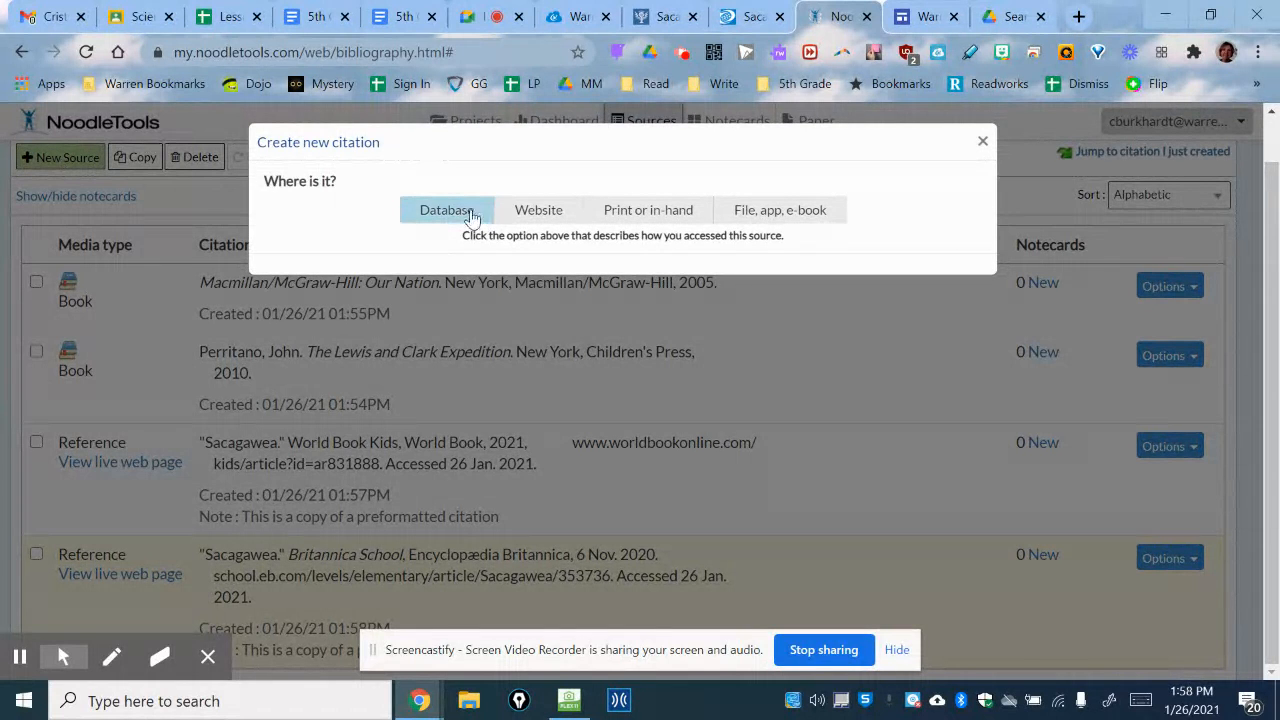
{"action": "left_click", "coordinate": [465, 217]}
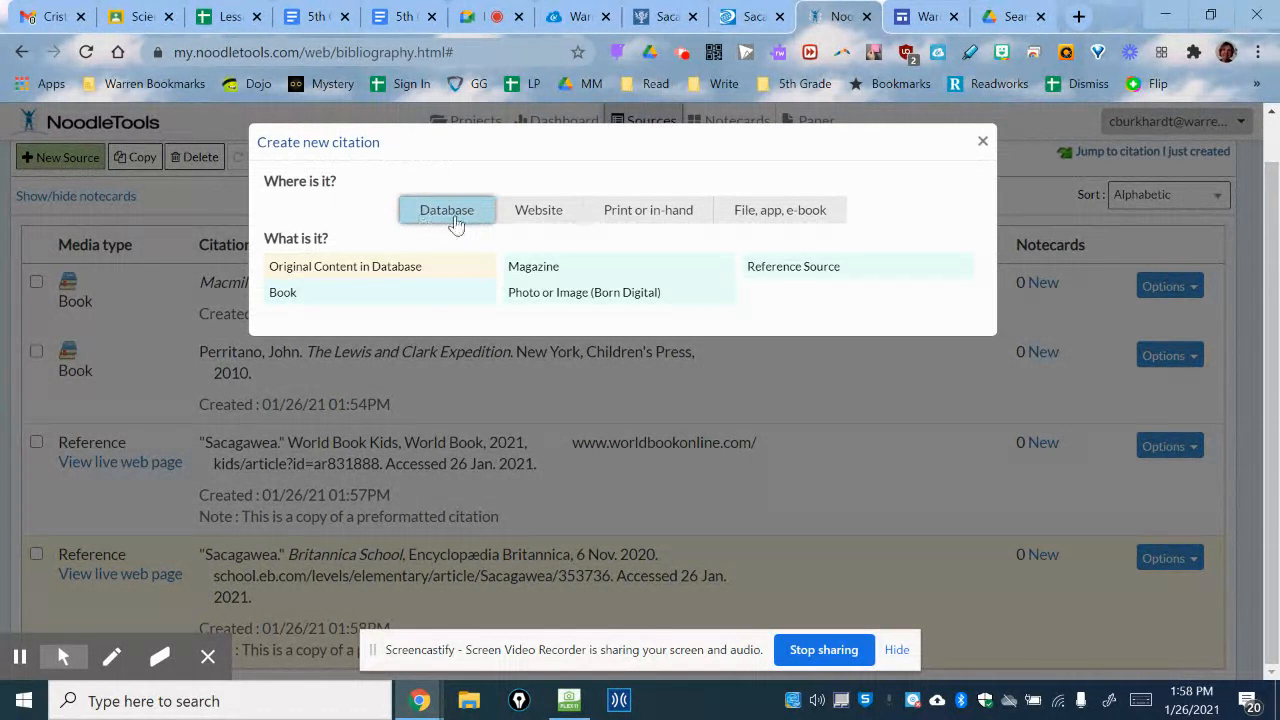
{"action": "left_click", "coordinate": [536, 214]}
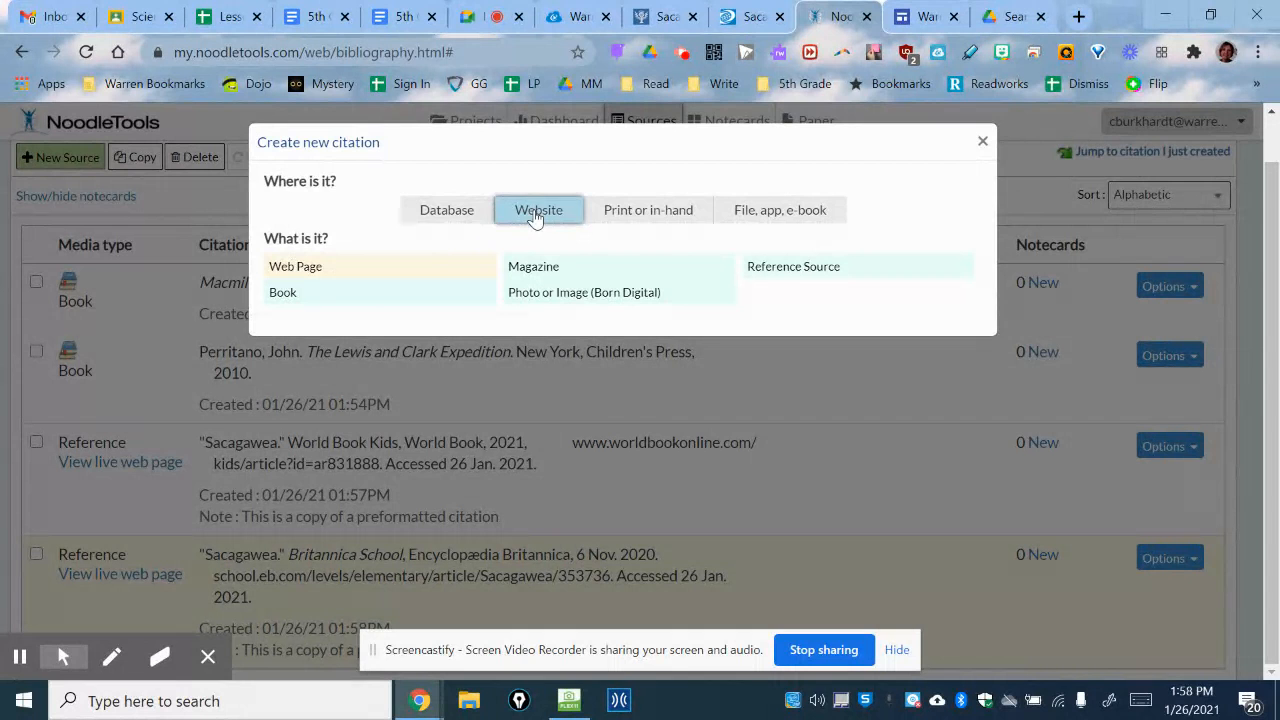
{"action": "left_click", "coordinate": [295, 268]}
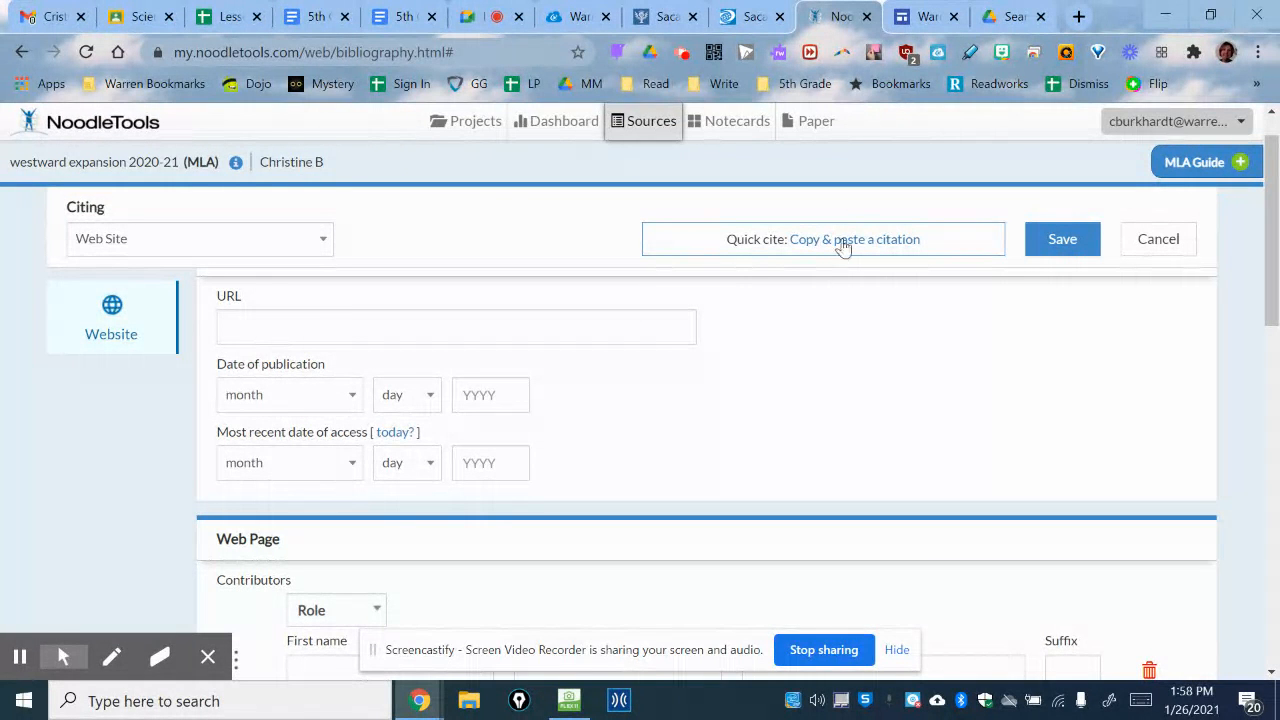
Switch to the ClassLink apps page, open BrainPOP, search for "lewis and clark" and open the Lewis and Clark topic.
{"action": "left_click", "coordinate": [570, 16]}
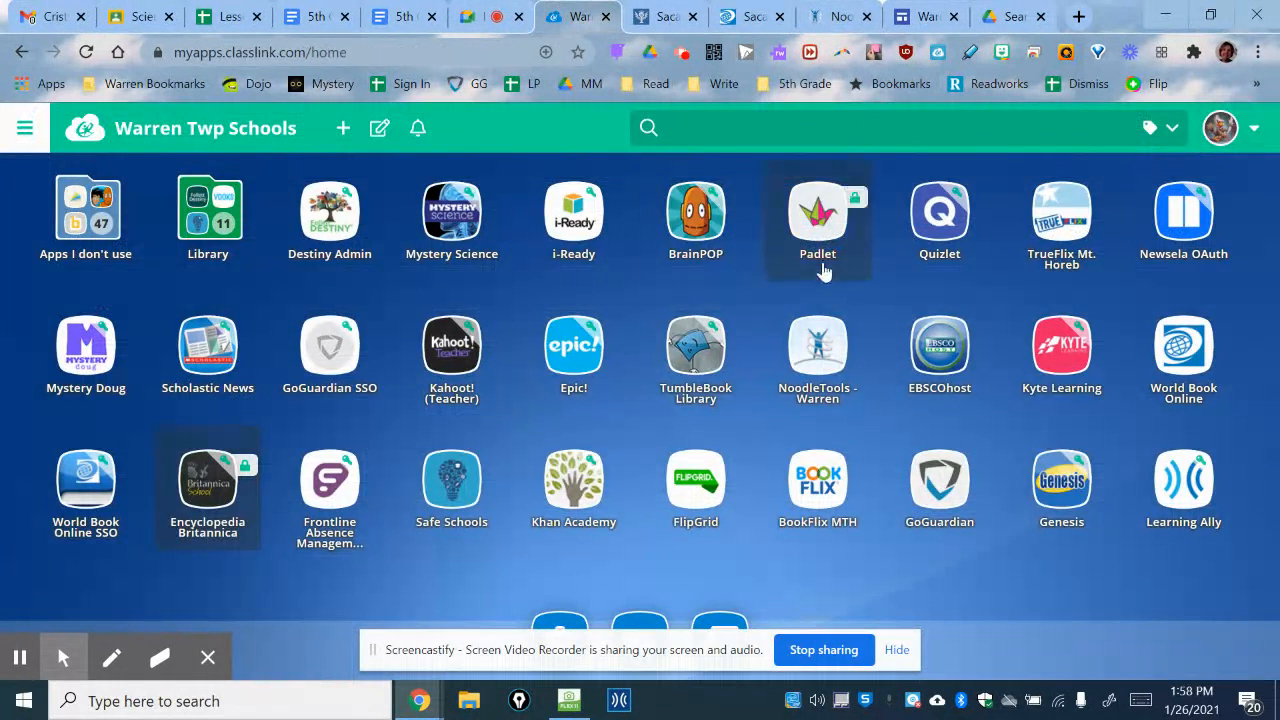
{"action": "left_click", "coordinate": [710, 204]}
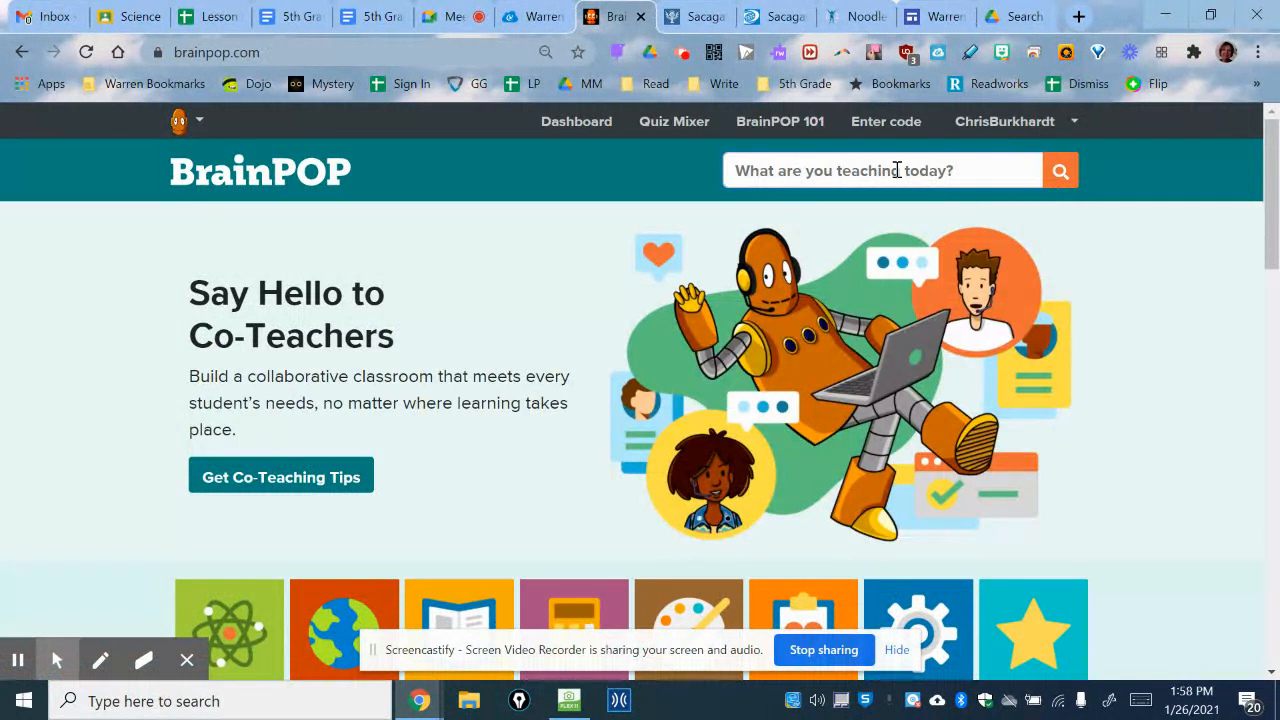
{"action": "left_click", "coordinate": [897, 170]}
{"action": "type", "text": "lewis and cla"}
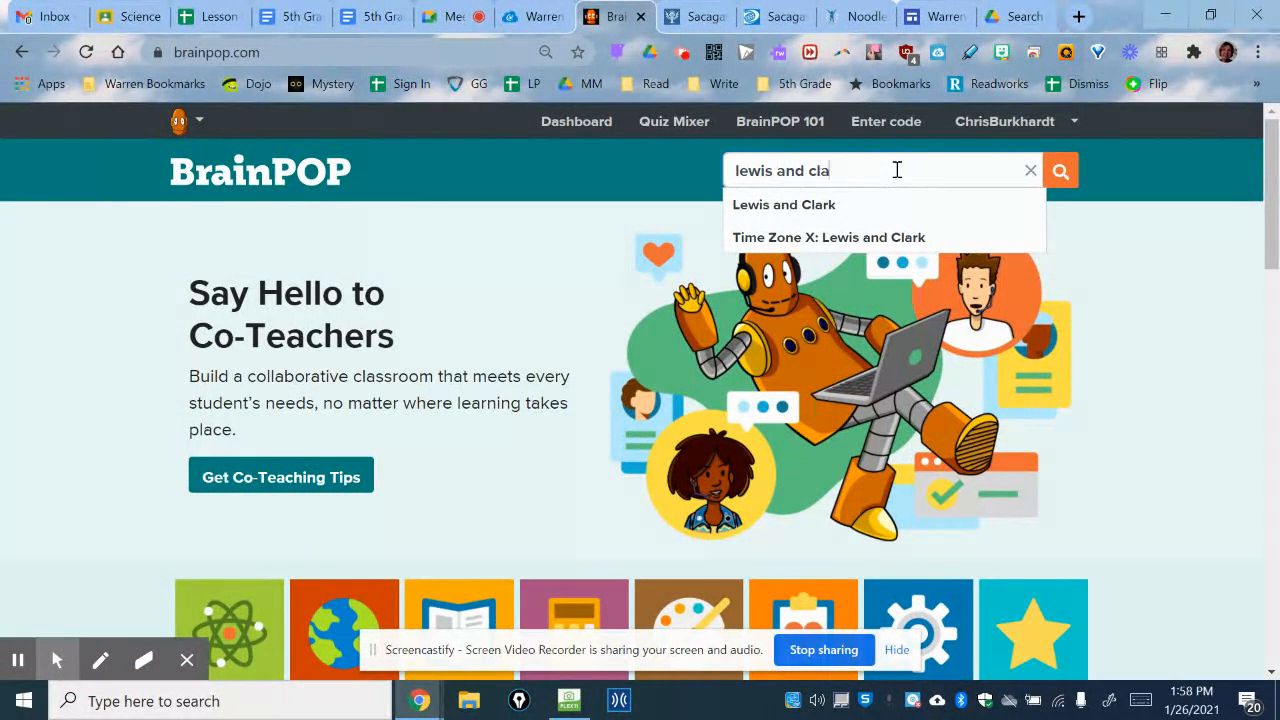
{"action": "type", "text": "rk"}
{"action": "key", "text": "Return"}
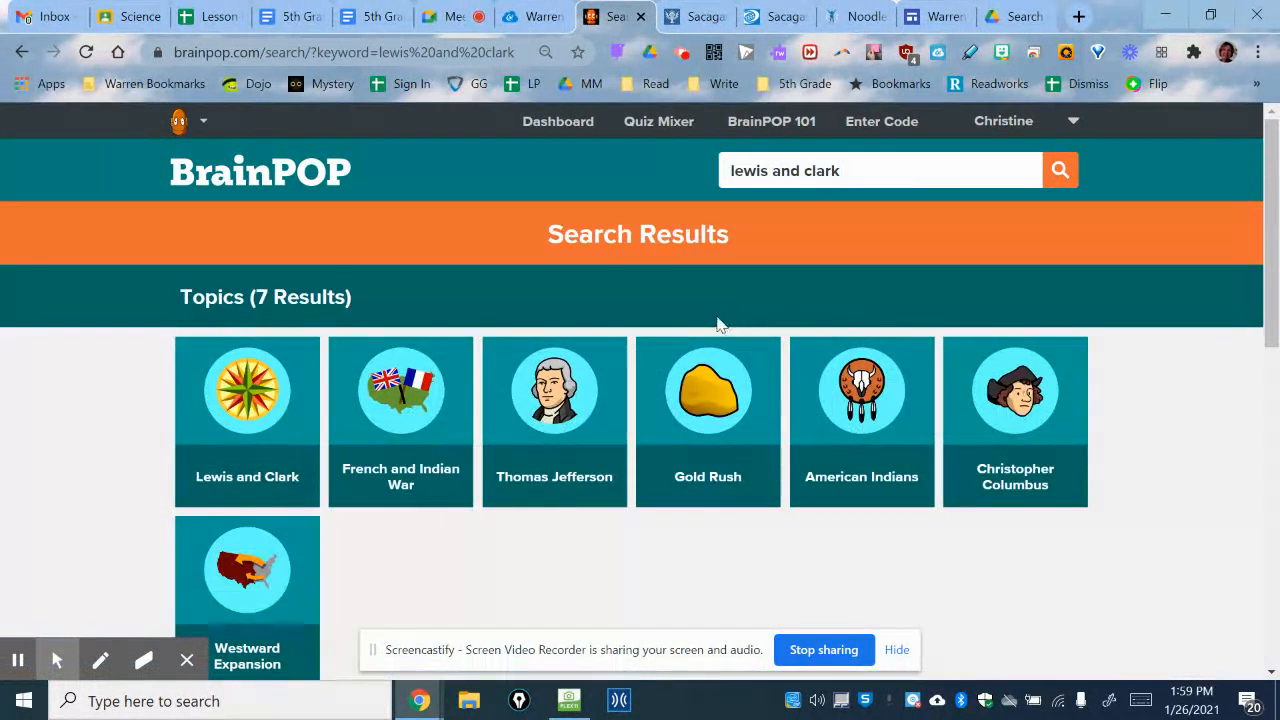
{"action": "left_click", "coordinate": [280, 405]}
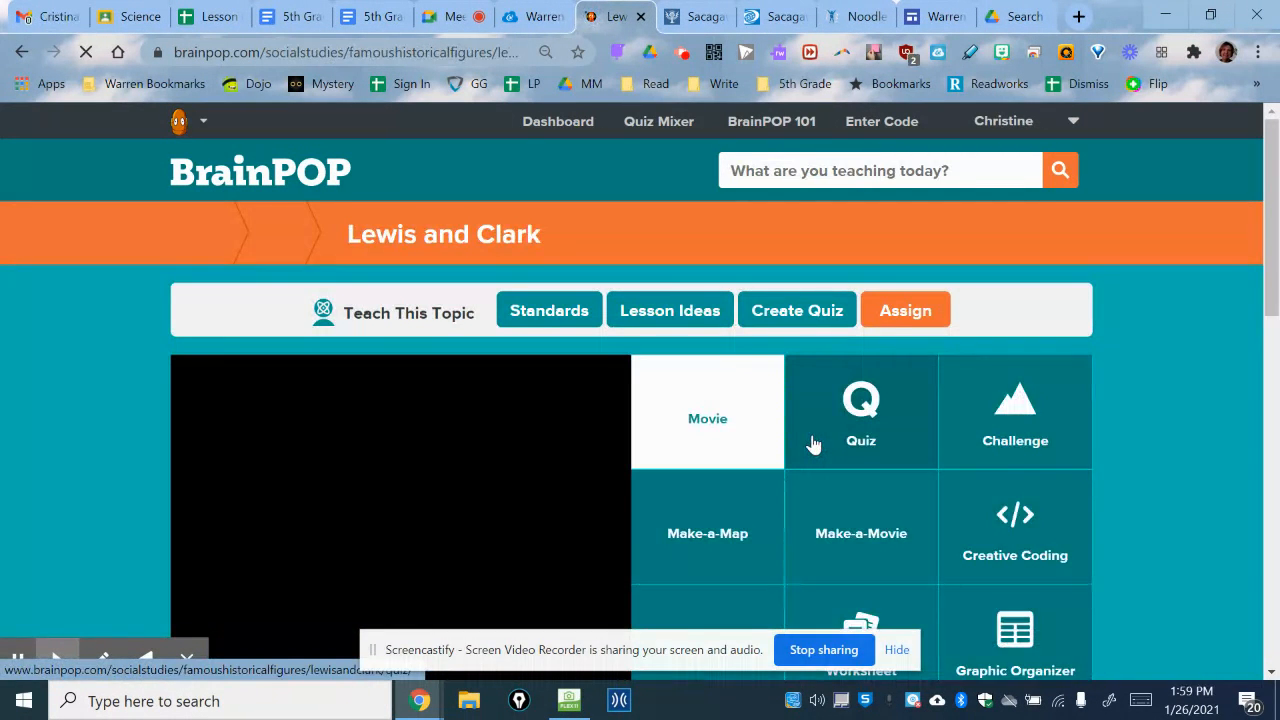
Copy the BrainPOP Lewis and Clark page address into the NoodleTools citation's URL field and set the access date to today.
{"action": "scroll", "coordinate": [812, 440], "scroll_direction": "down", "scroll_amount": 1}
{"action": "scroll", "coordinate": [812, 443], "scroll_direction": "down", "scroll_amount": 10}
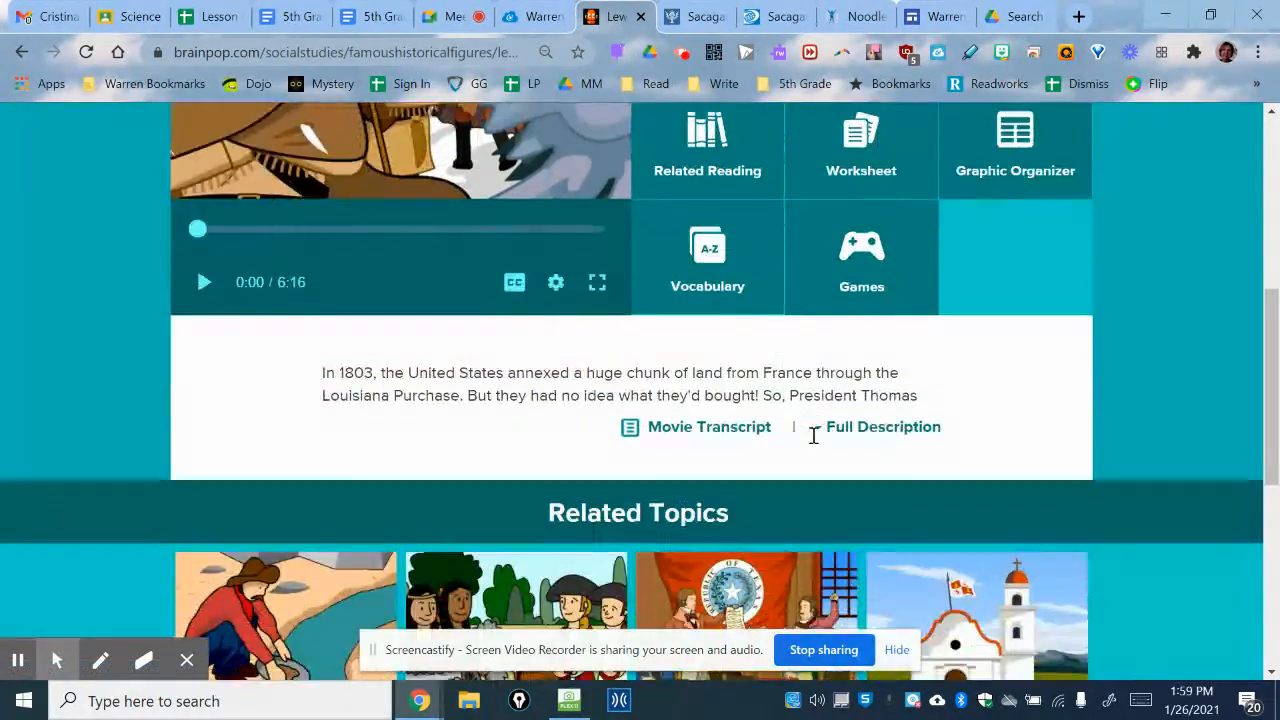
{"action": "scroll", "coordinate": [812, 443], "scroll_direction": "down", "scroll_amount": 1}
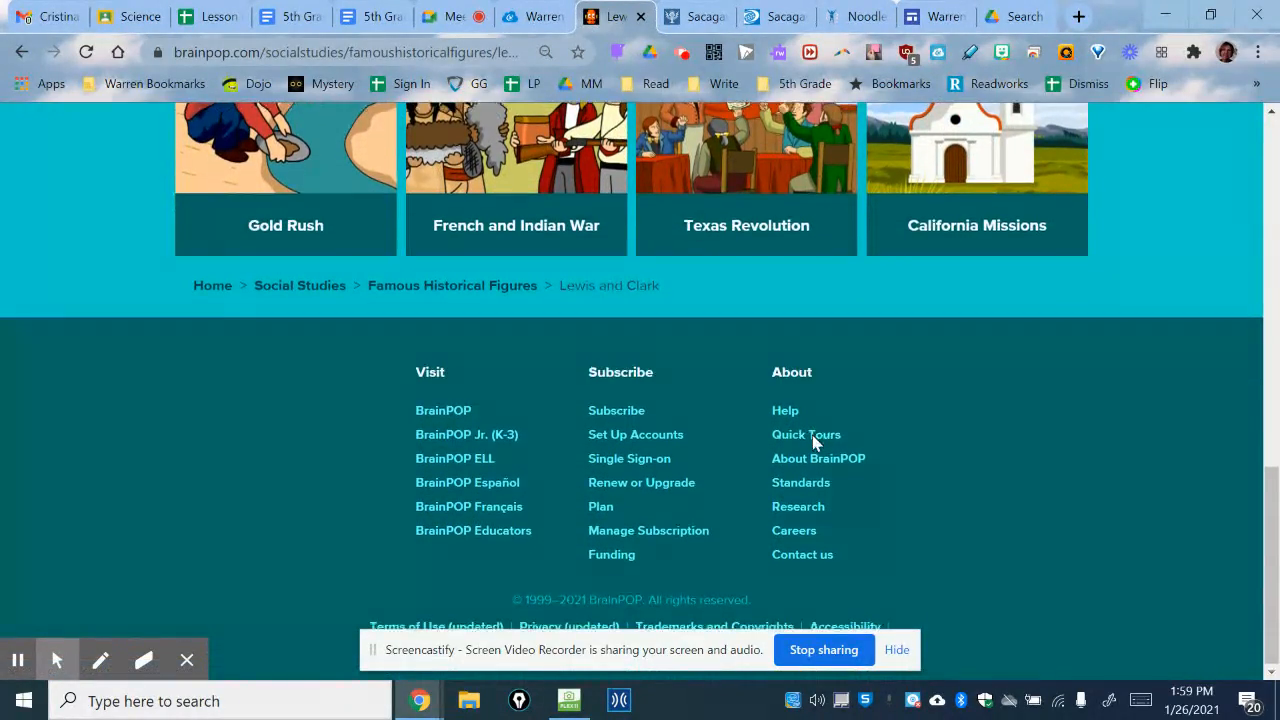
{"action": "scroll", "coordinate": [812, 443], "scroll_direction": "up", "scroll_amount": 12}
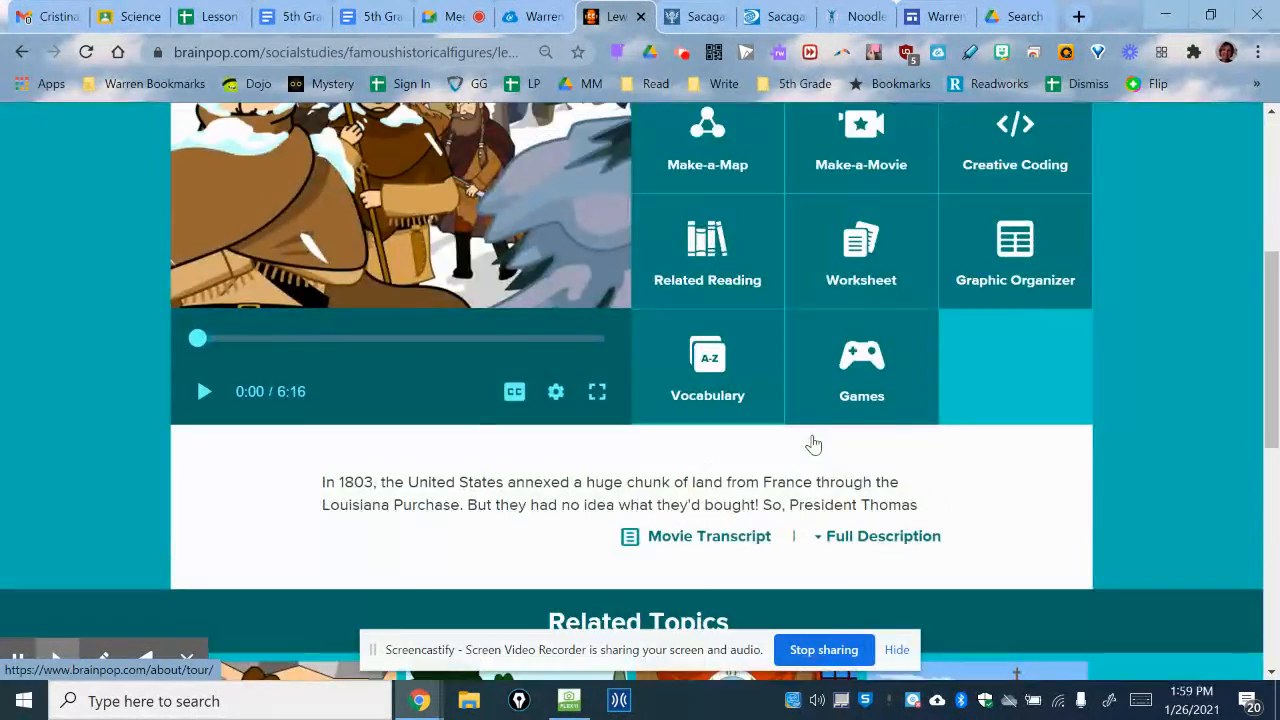
{"action": "left_click", "coordinate": [338, 56]}
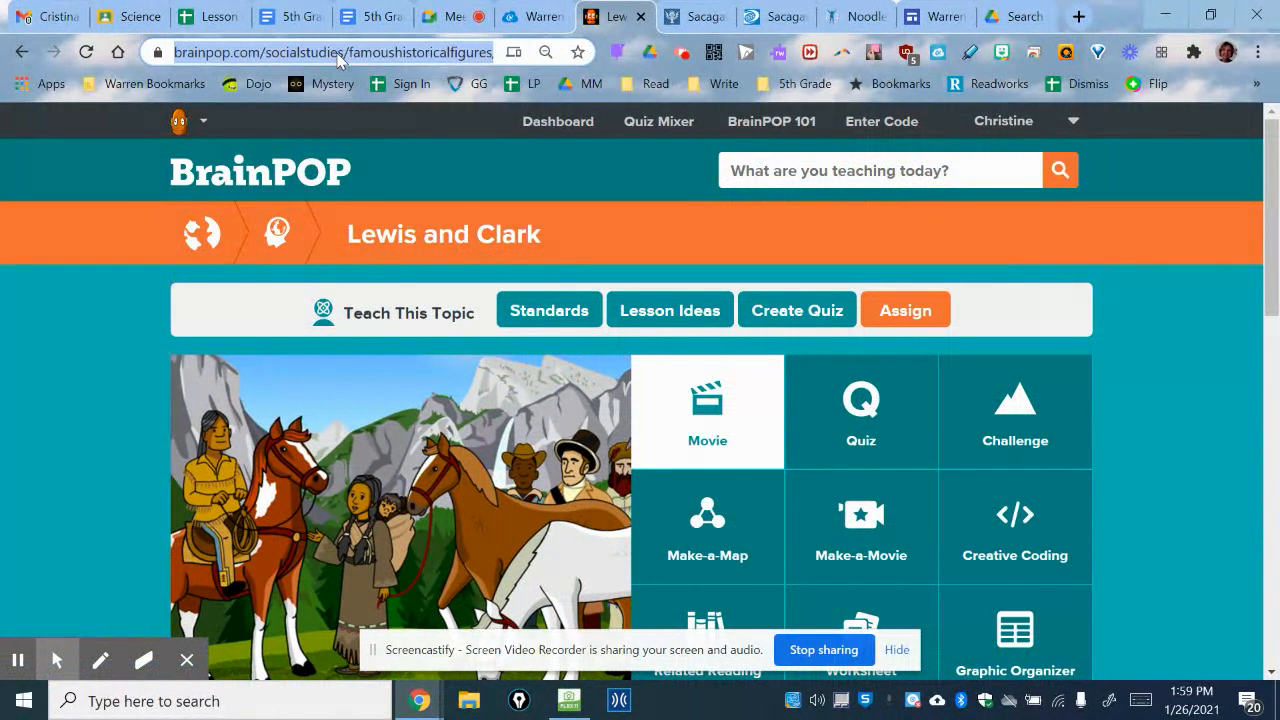
{"action": "left_click", "coordinate": [858, 16]}
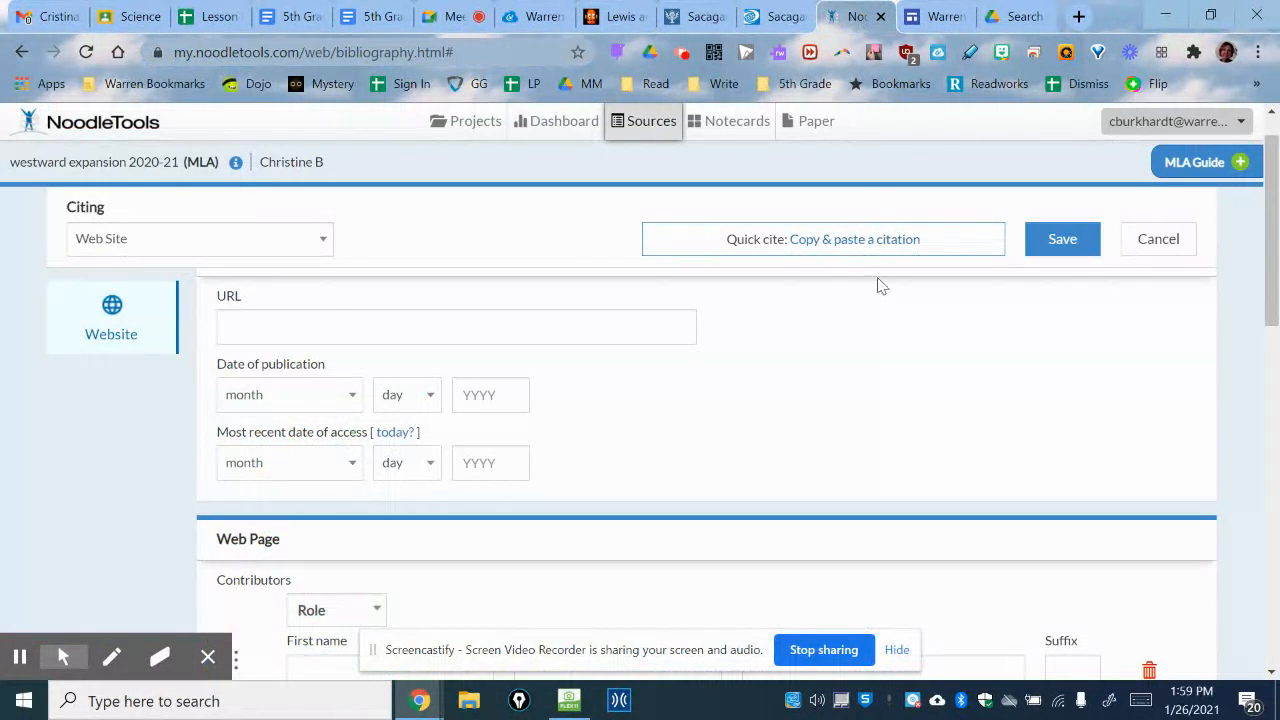
{"action": "left_click", "coordinate": [588, 326]}
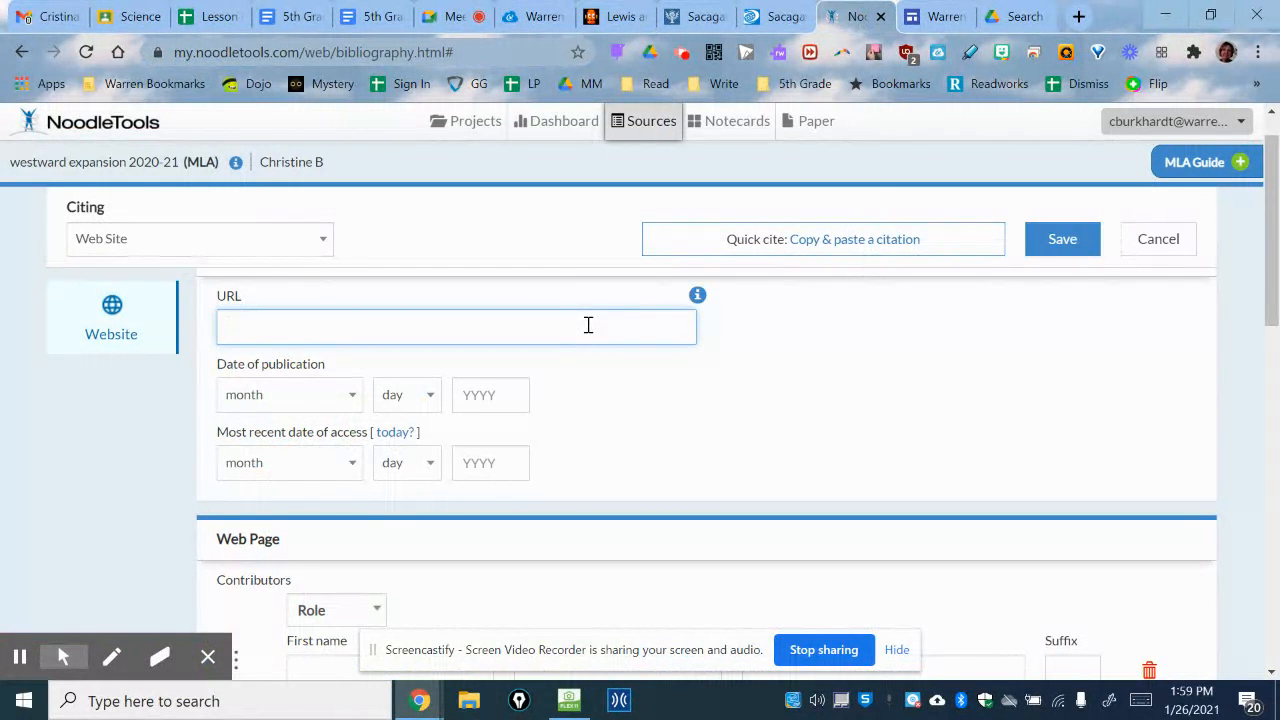
{"action": "key", "text": "ctrl+v"}
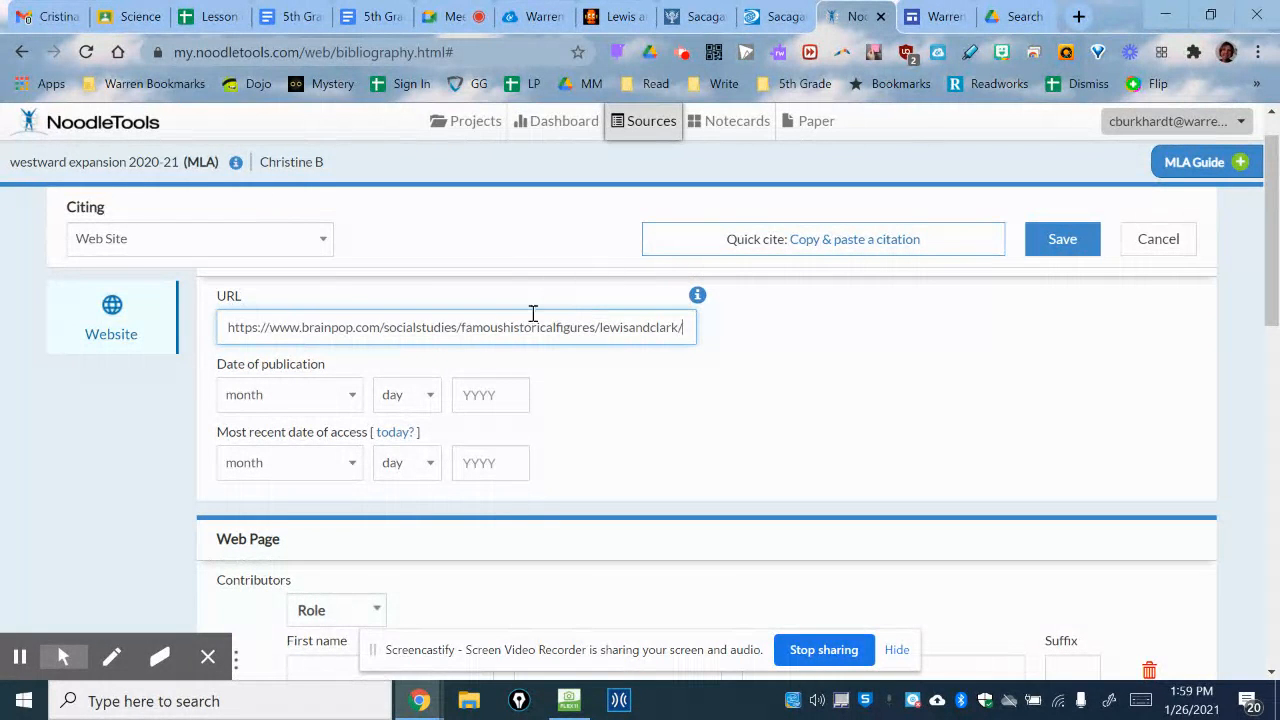
{"action": "left_click", "coordinate": [393, 432]}
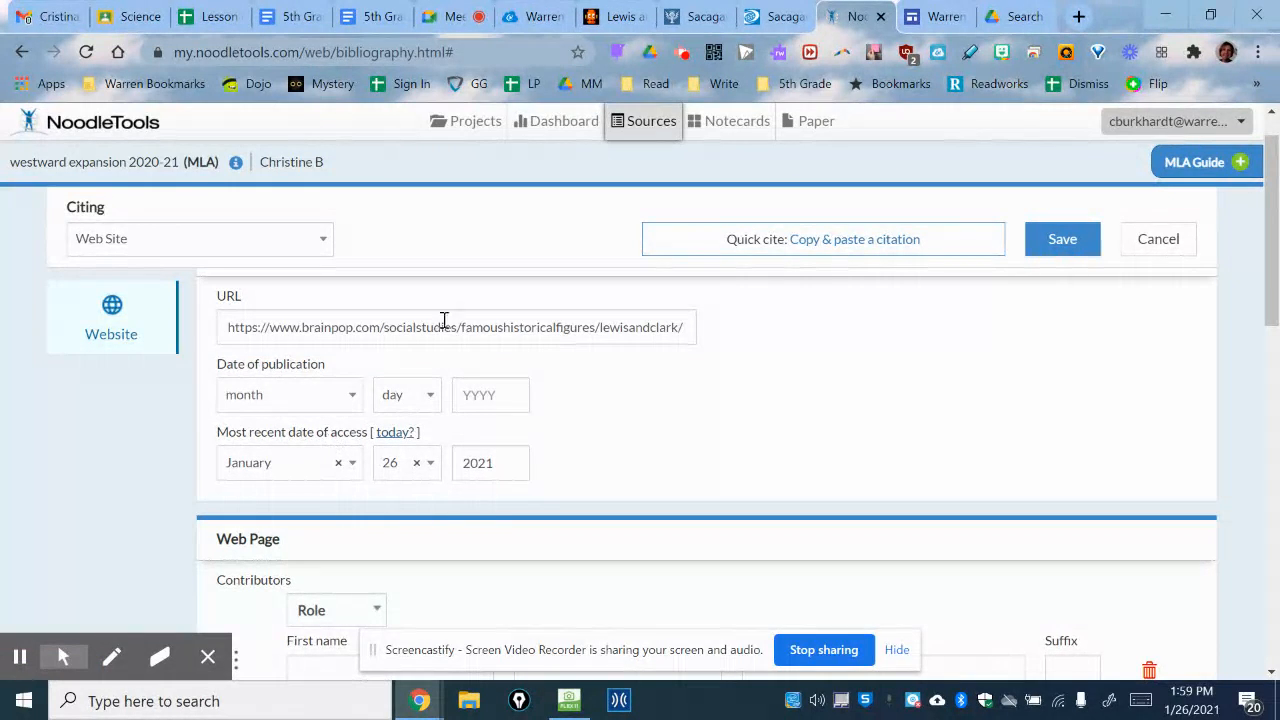
Examine the BrainPOP Lewis and Clark page for citation details and review the remaining fields of the NoodleTools website form.
{"action": "left_click", "coordinate": [615, 18]}
{"action": "scroll", "coordinate": [460, 478], "scroll_direction": "down", "scroll_amount": 6}
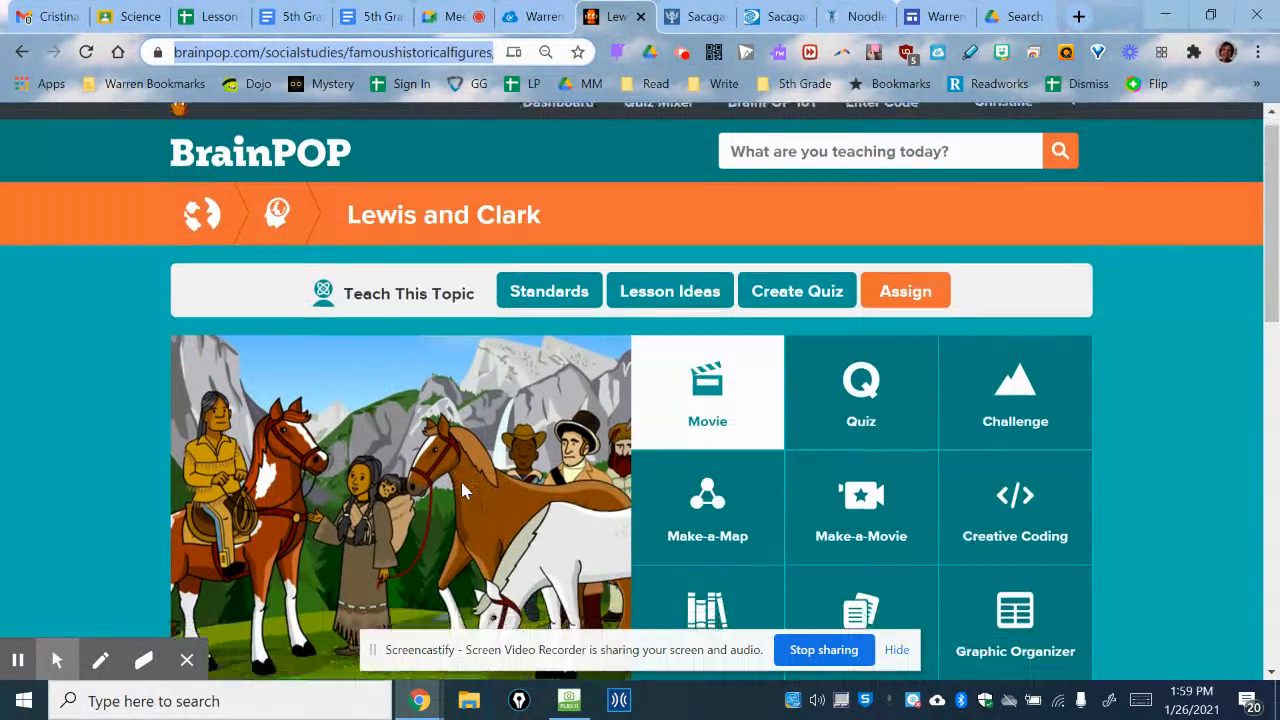
{"action": "scroll", "coordinate": [463, 483], "scroll_direction": "down", "scroll_amount": 4}
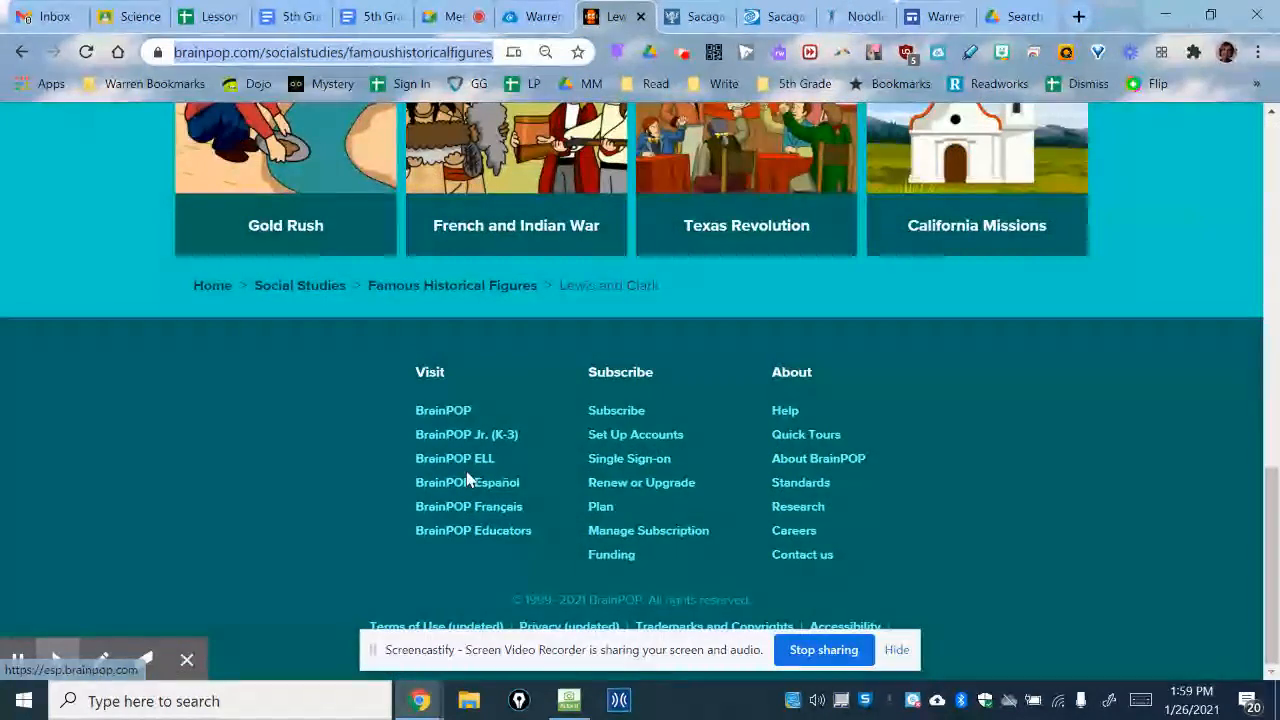
{"action": "scroll", "coordinate": [476, 474], "scroll_direction": "up", "scroll_amount": 10}
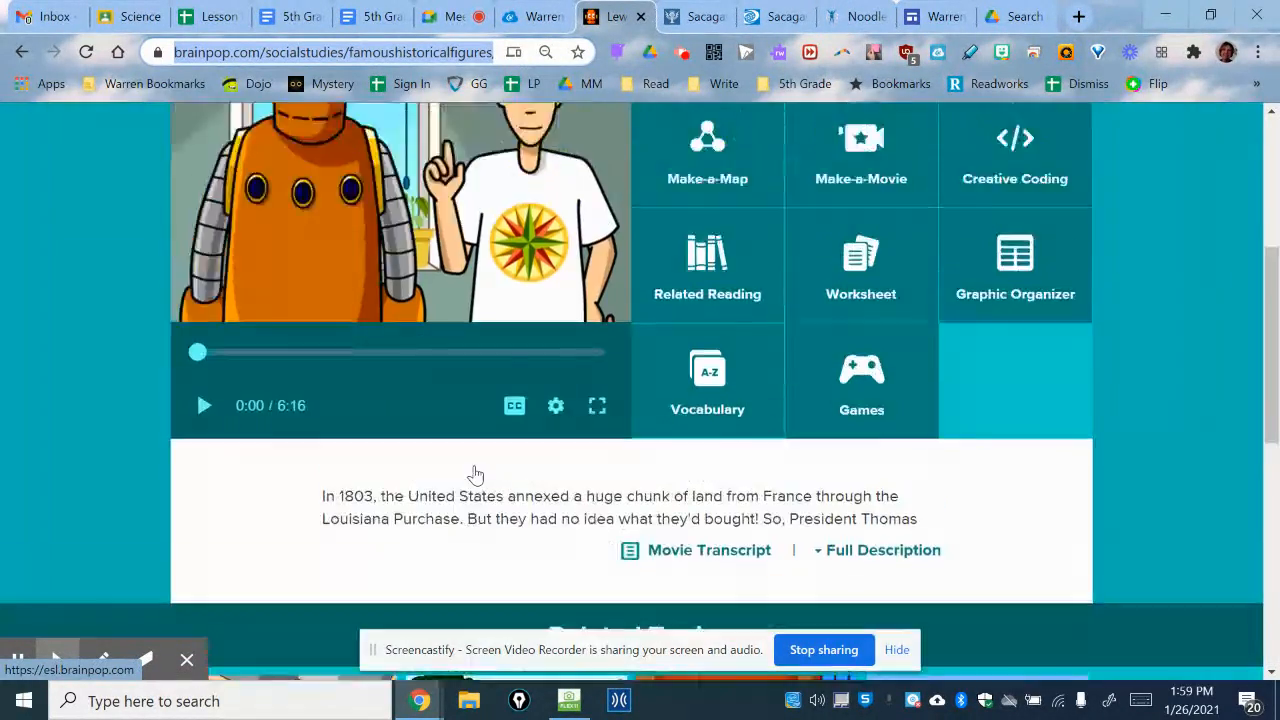
{"action": "left_click", "coordinate": [841, 22]}
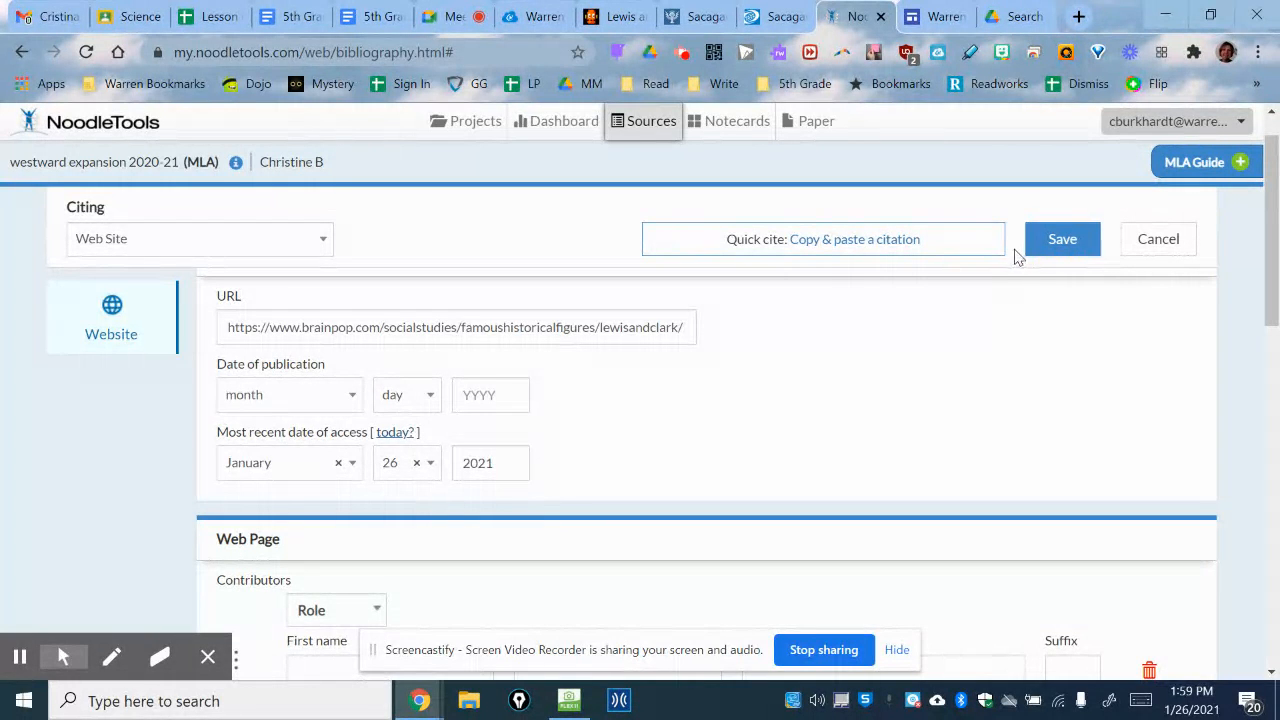
{"action": "scroll", "coordinate": [828, 449], "scroll_direction": "down", "scroll_amount": 4}
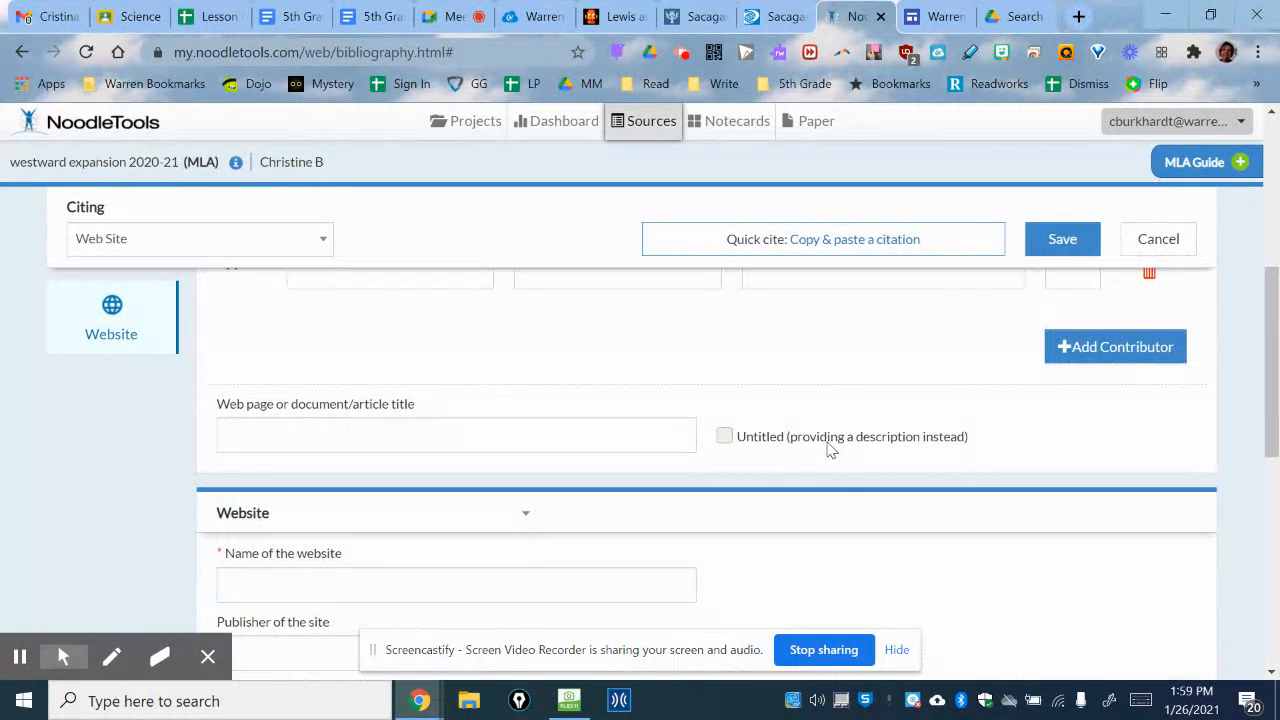
{"action": "scroll", "coordinate": [828, 449], "scroll_direction": "down", "scroll_amount": 10}
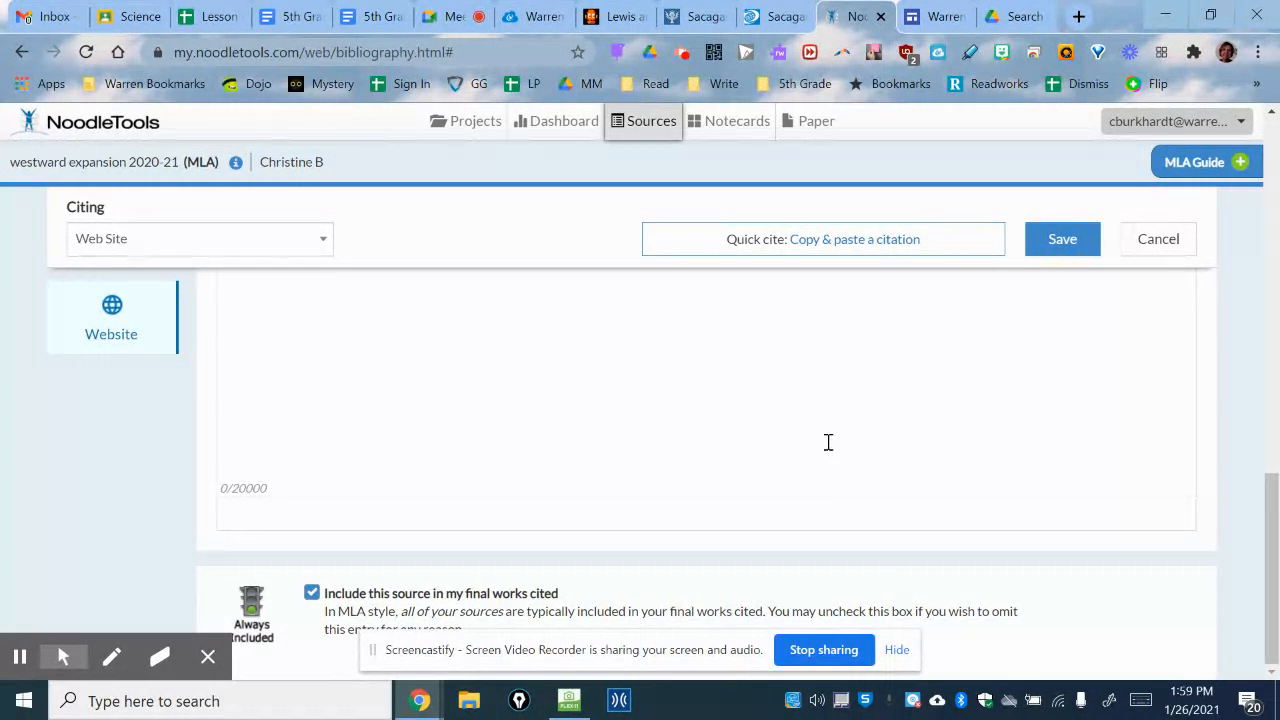
{"action": "left_click", "coordinate": [897, 650]}
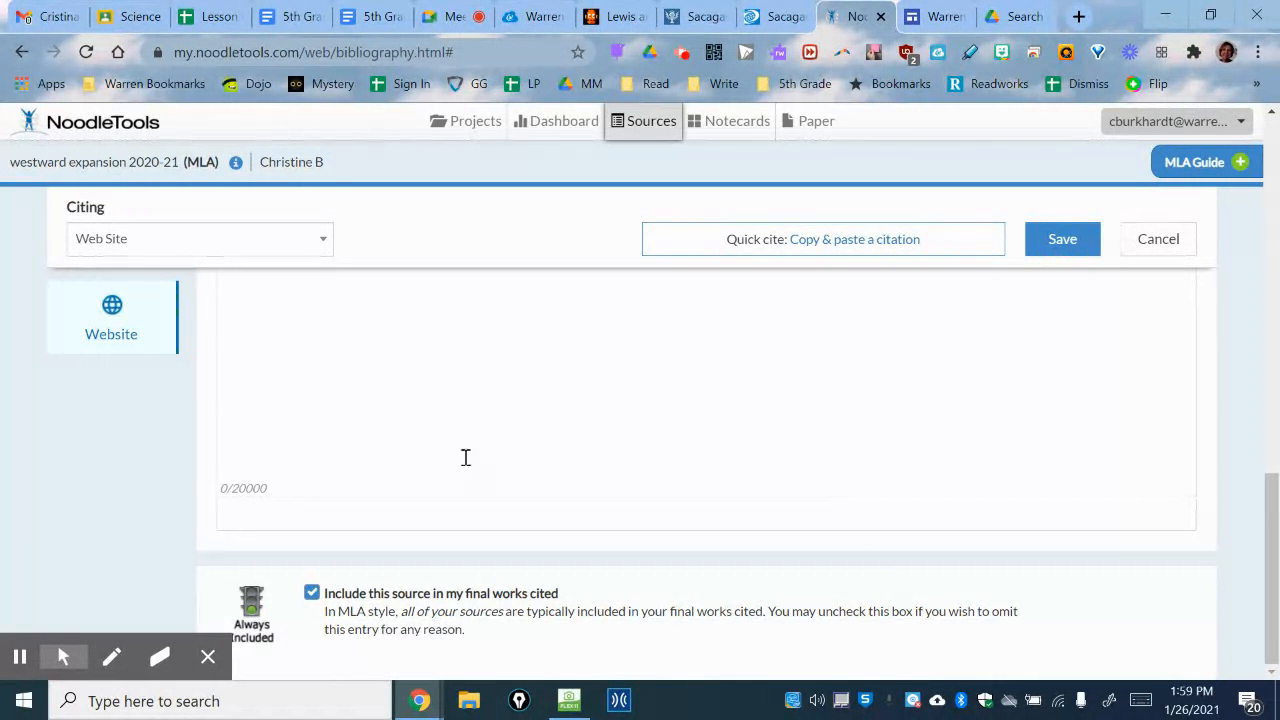
{"action": "scroll", "coordinate": [283, 520], "scroll_direction": "up", "scroll_amount": 10}
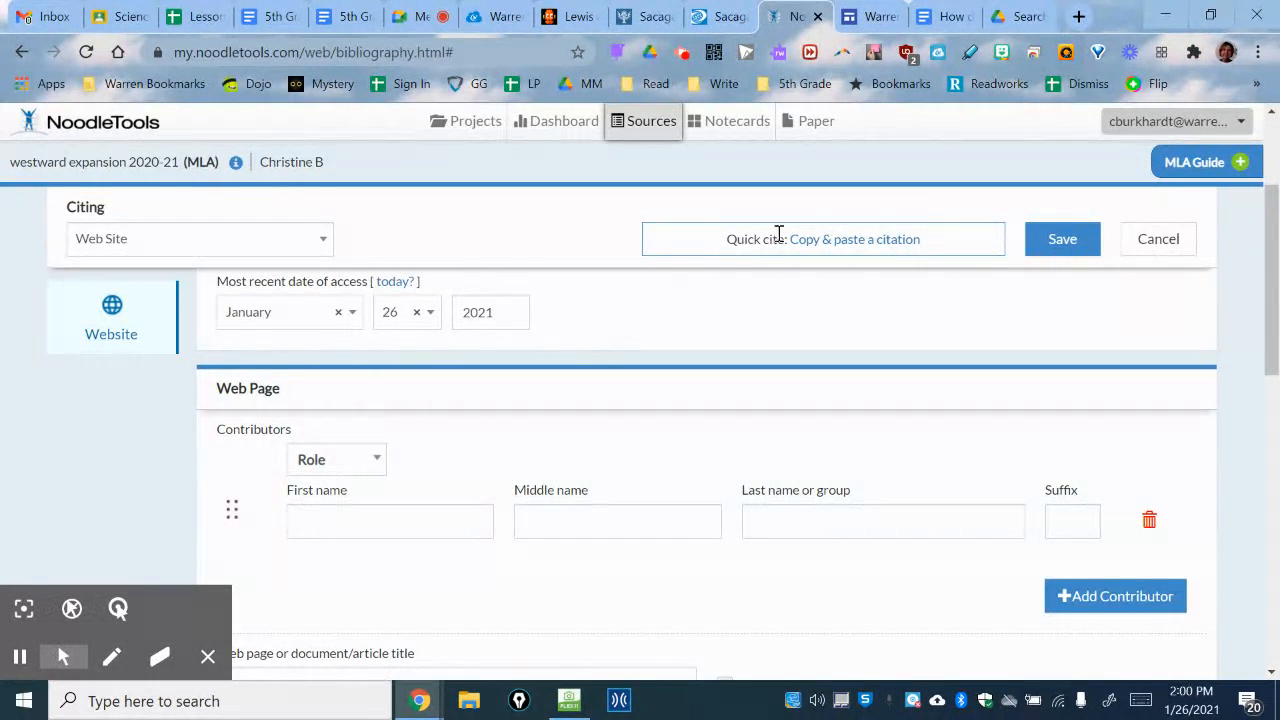
Switch to the copy-and-paste quick cite option and paste the sample BrainPOP "Pirates" citation as the manually edited citation.
{"action": "left_click", "coordinate": [848, 245]}
{"action": "scroll", "coordinate": [480, 471], "scroll_direction": "down", "scroll_amount": 2}
{"action": "left_click", "coordinate": [323, 428]}
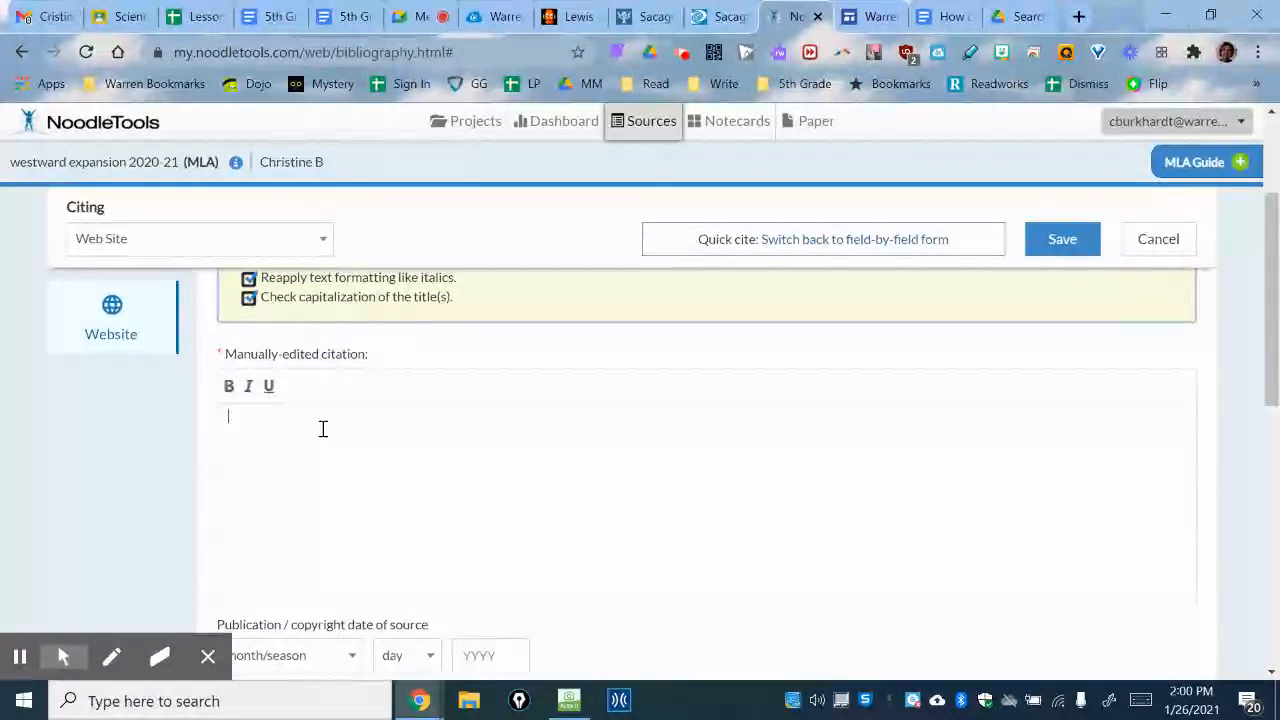
{"action": "type", "text": "\"Pirates.\" BrainPOP, 15 Jan. 2018, http://www.brainpop.com/socialstudies/culture/pirates/."}
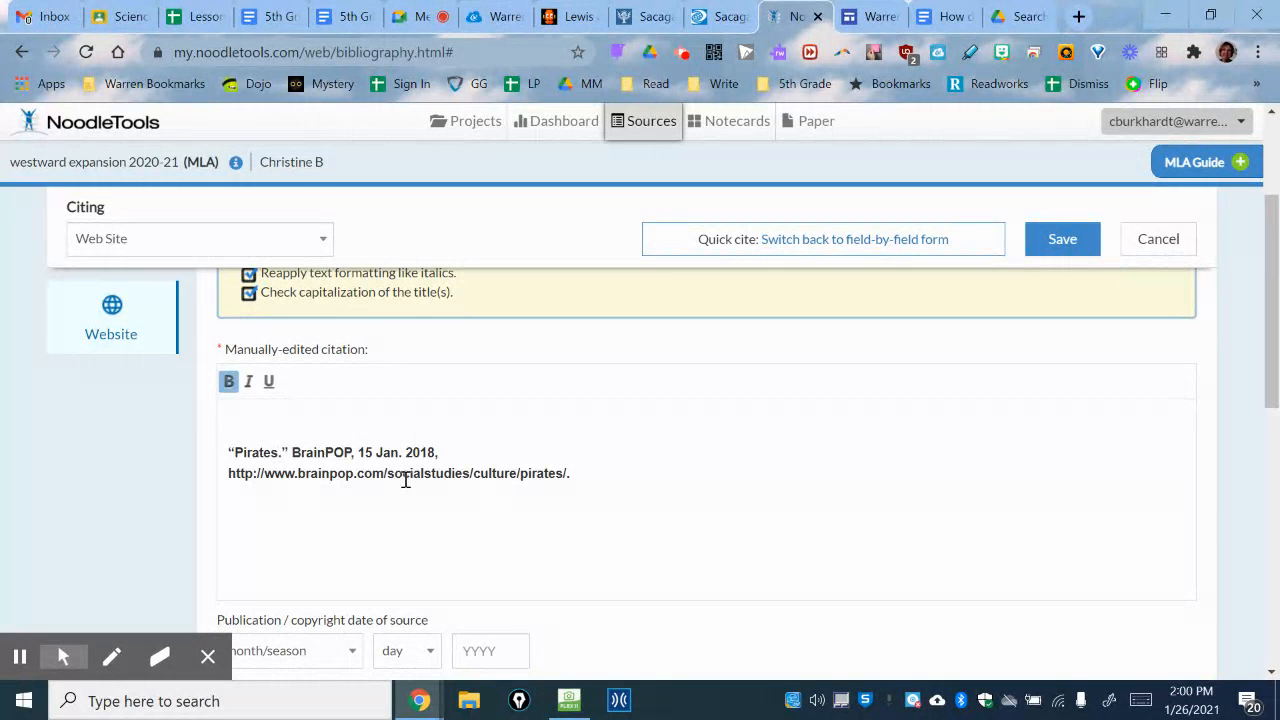
Change the pasted citation's title to "Lewis and Clark" and its date to 26 Jan. 2021.
{"action": "key", "text": "BackSpace"}
{"action": "key", "text": "BackSpace"}
{"action": "key", "text": "BackSpace"}
{"action": "key", "text": "BackSpace"}
{"action": "key", "text": "BackSpace"}
{"action": "key", "text": "BackSpace"}
{"action": "key", "text": "BackSpace"}
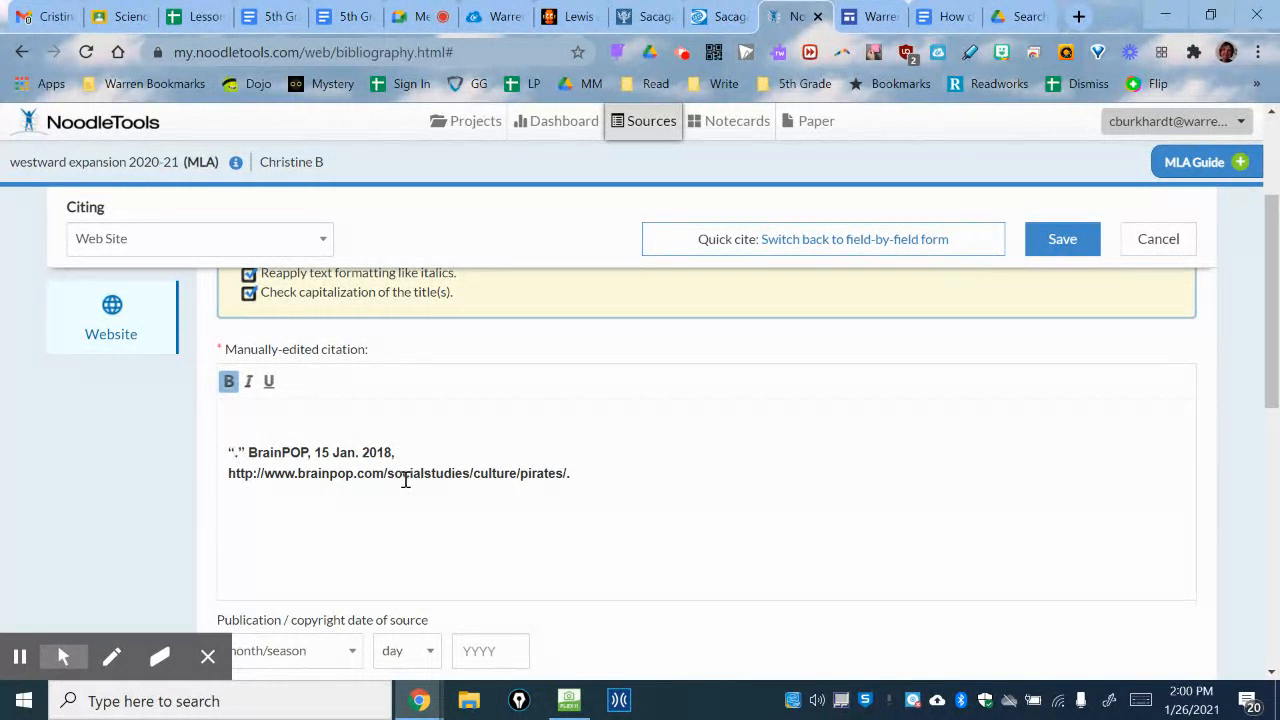
{"action": "type", "text": "Lewis and Clark"}
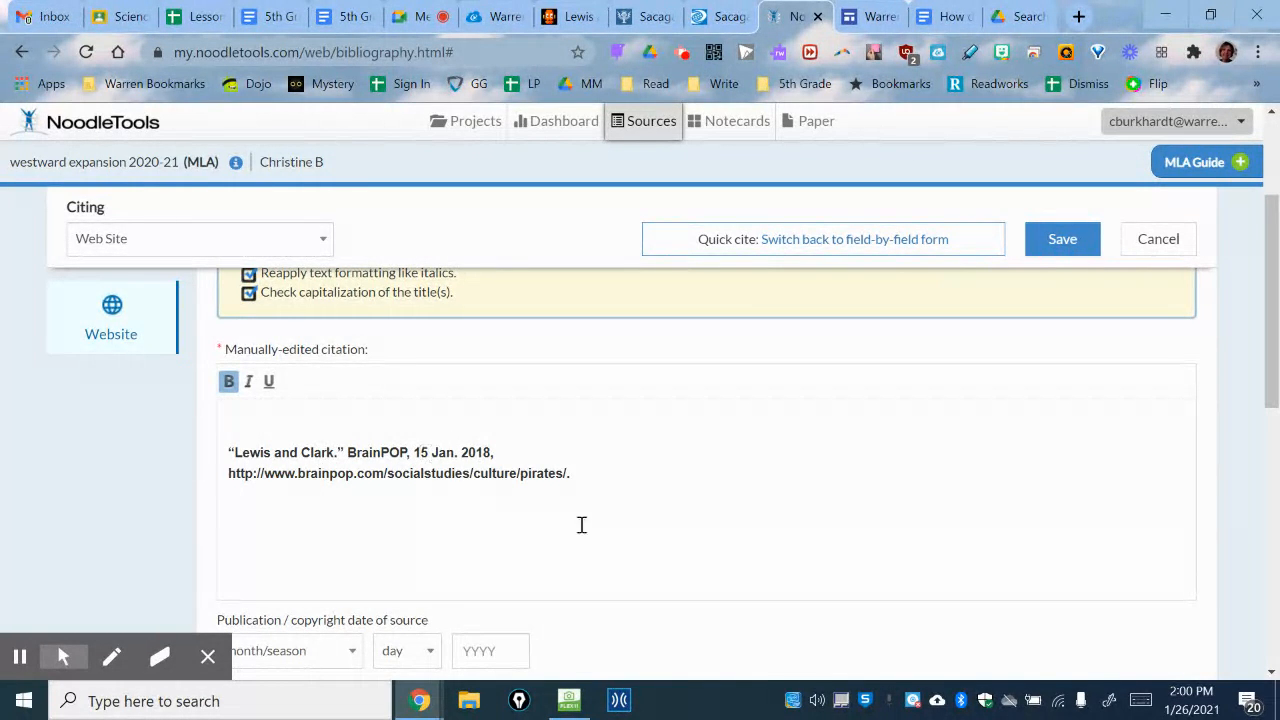
{"action": "key", "text": "Delete"}
{"action": "key", "text": "BackSpace"}
{"action": "type", "text": "26"}
{"action": "type", "text": "1"}
Delete the Pirates web address from the citation and try to paste the Lewis and Clark page address in its place.
{"action": "left_click", "coordinate": [565, 471]}
{"action": "left_click_drag", "start_coordinate": [566, 473], "coordinate": [157, 479]}
{"action": "key", "text": "Delete"}
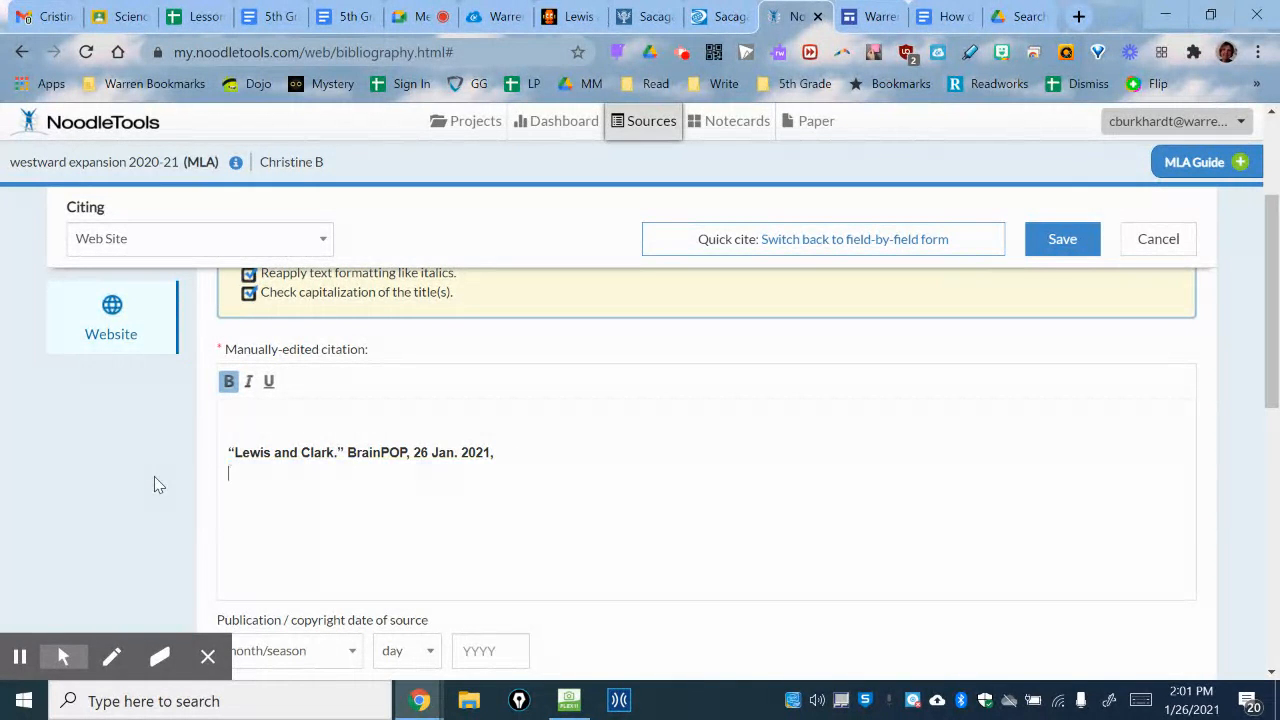
{"action": "type", "text": "\"Pirates.\" BrainPOP, 15 Jan. 2018, http://www.brainpop.com/socialstudies/culture/pirates/."}
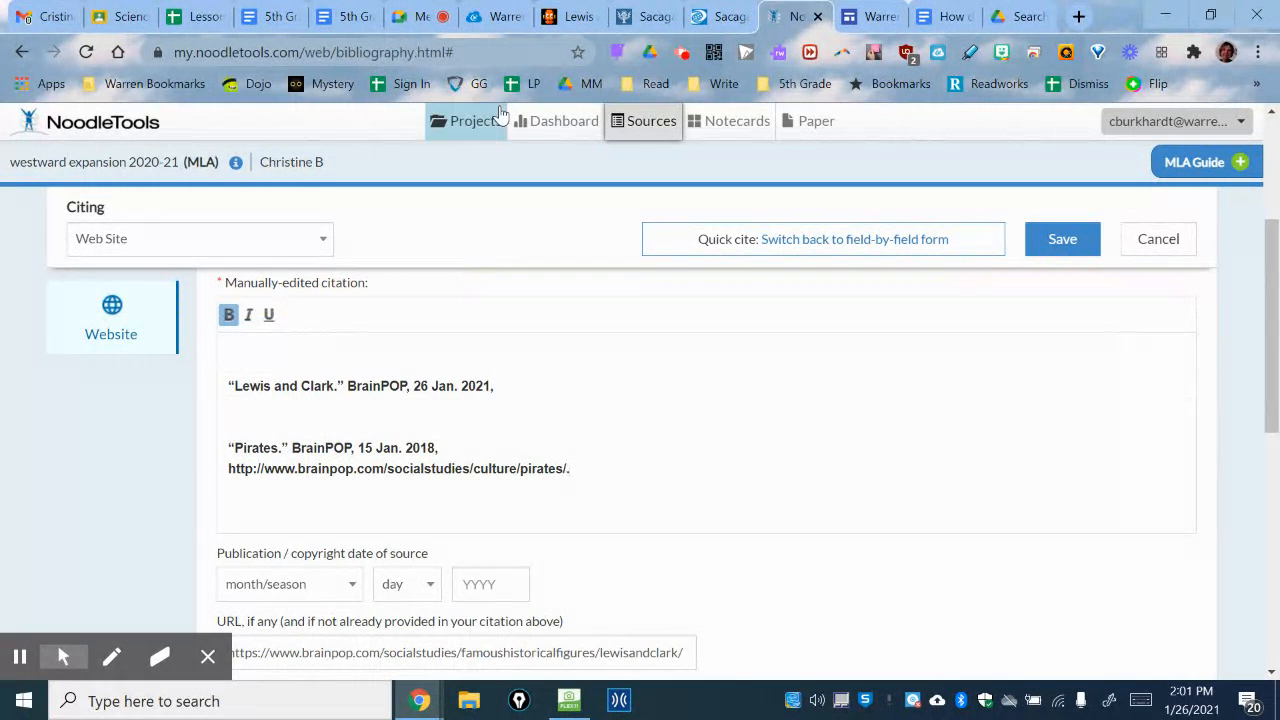
Copy the Lewis and Clark page address from BrainPOP again and return to the NoodleTools citation.
{"action": "left_click", "coordinate": [572, 17]}
{"action": "left_click", "coordinate": [452, 52]}
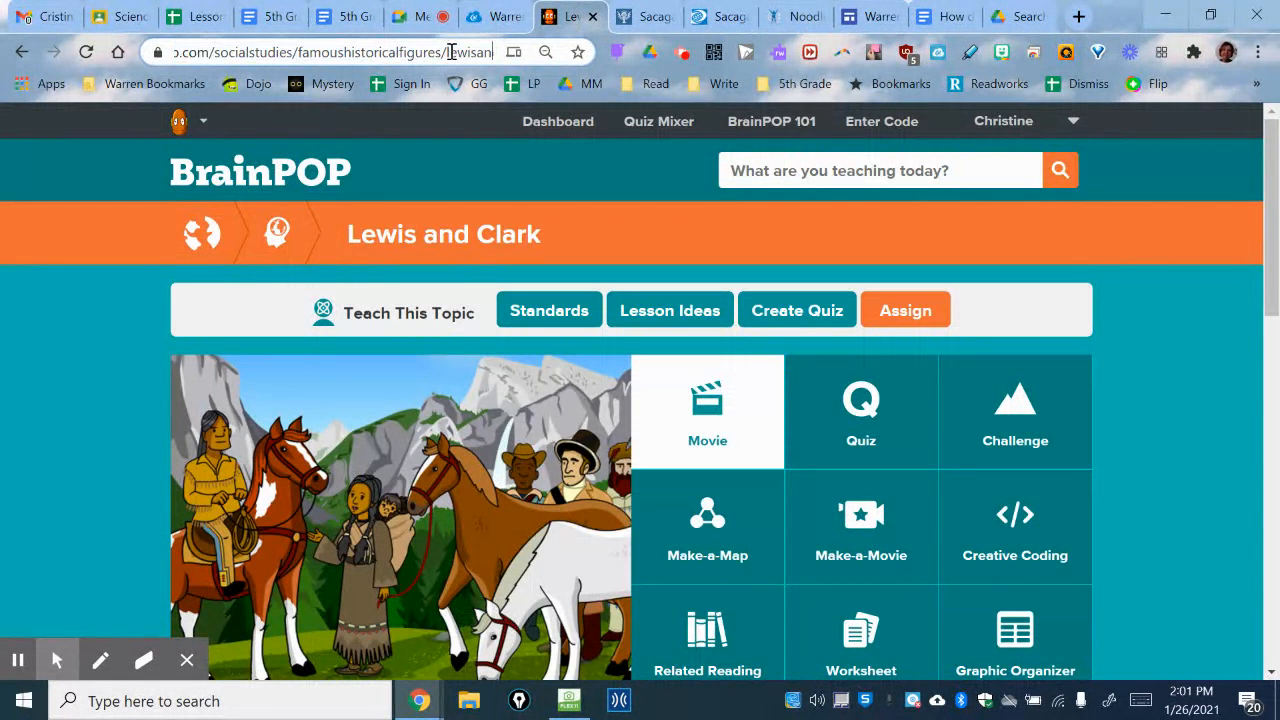
{"action": "left_click", "coordinate": [466, 157]}
{"action": "left_click", "coordinate": [482, 52]}
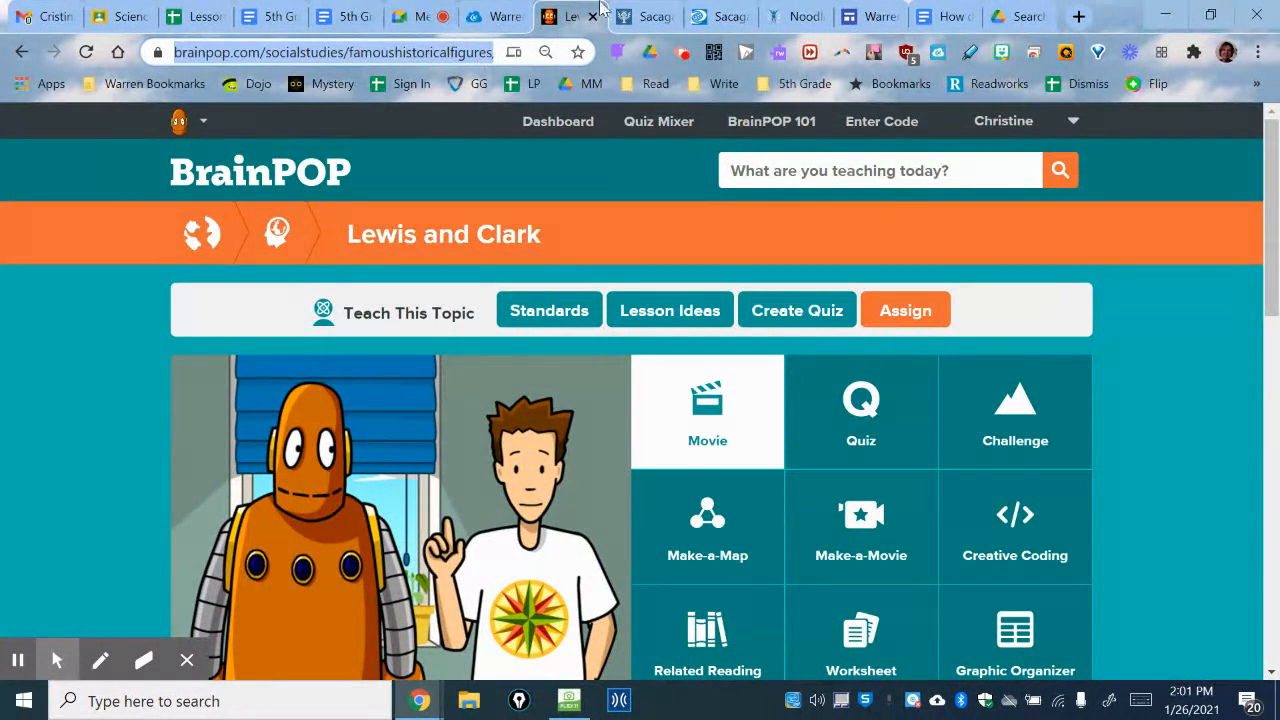
{"action": "left_click", "coordinate": [808, 17]}
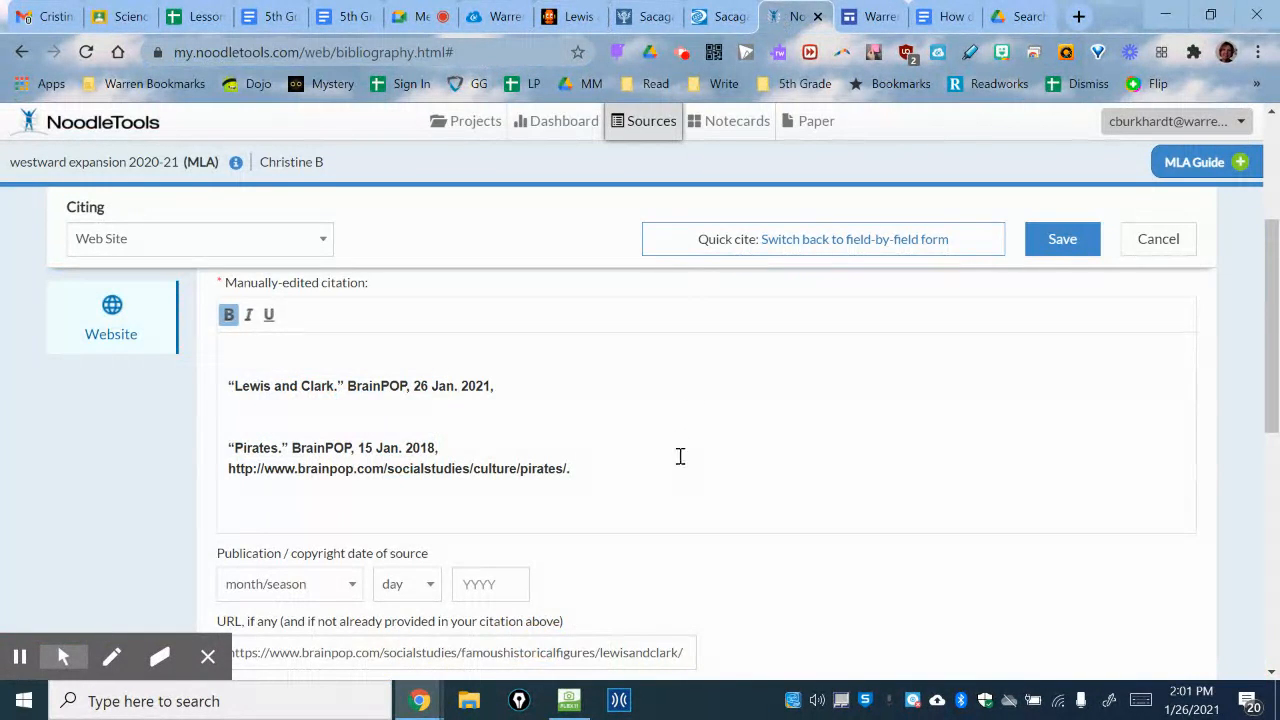
Paste the Lewis and Clark page address beneath the BrainPOP citation and delete the leftover Pirates citation and extra blank lines.
{"action": "left_click_drag", "start_coordinate": [608, 474], "coordinate": [167, 461]}
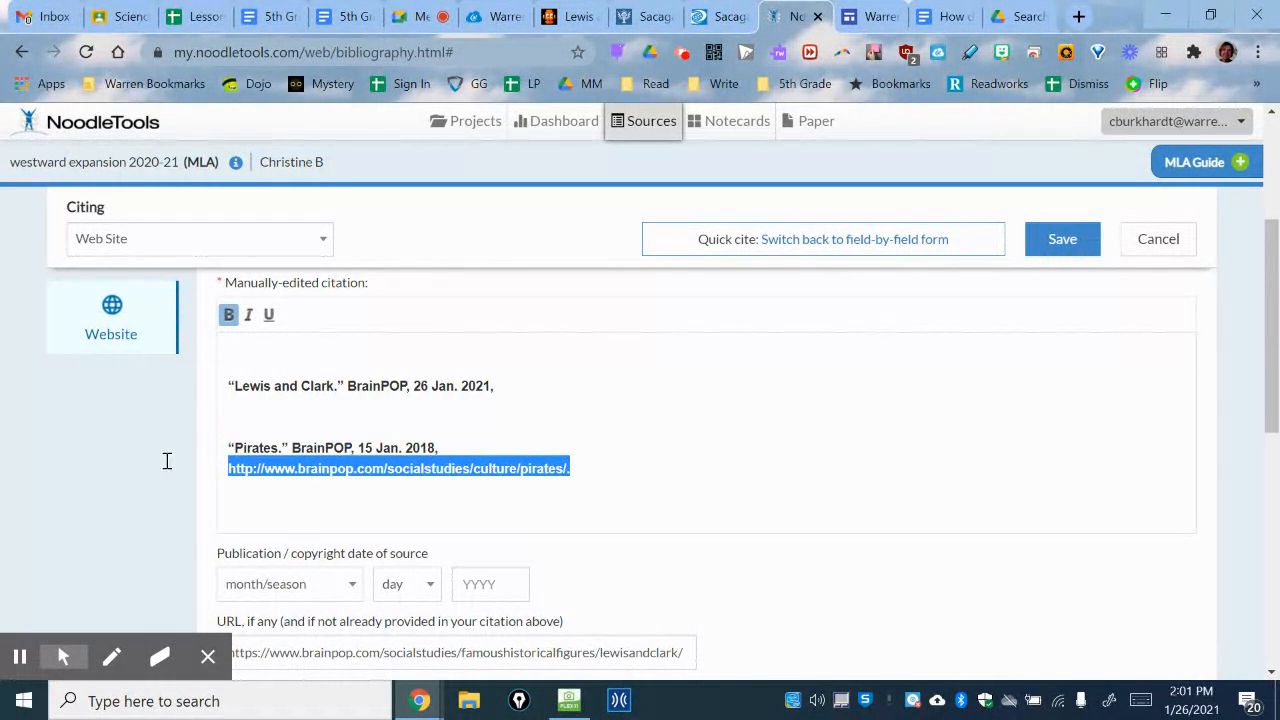
{"action": "left_click", "coordinate": [250, 401]}
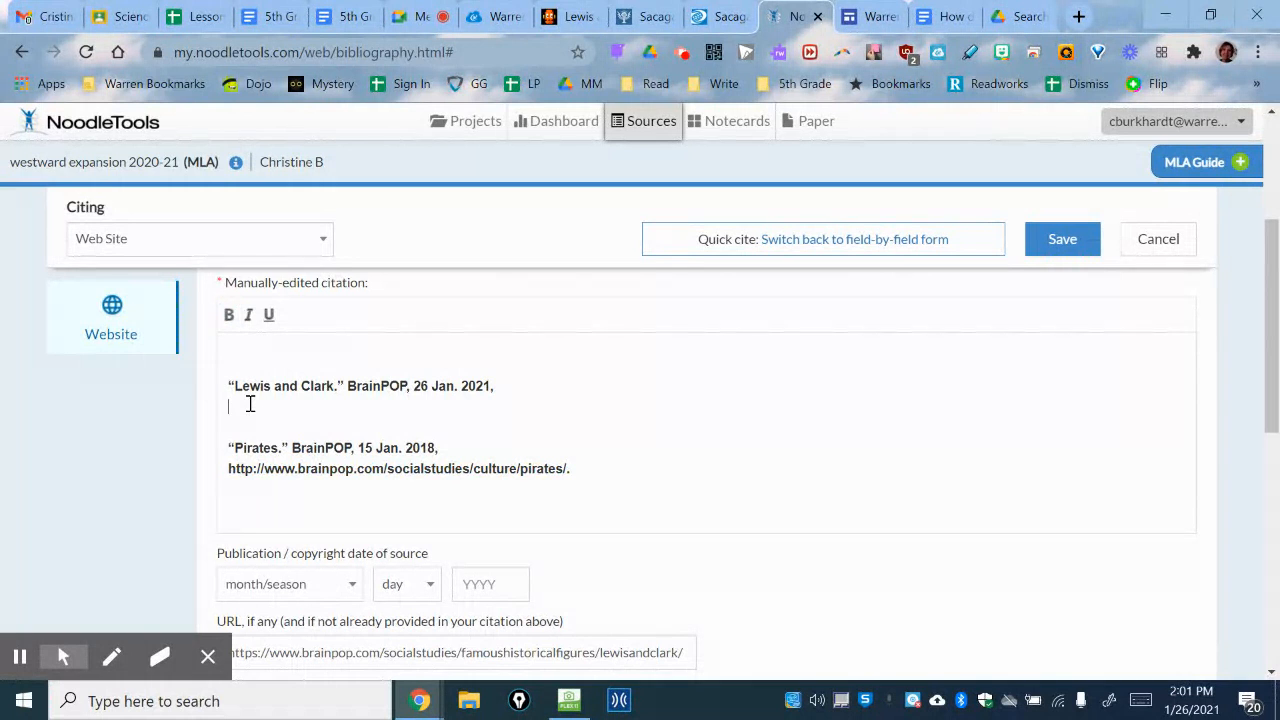
{"action": "type", "text": "https://www.brainpop.com/socialstudies/famoushistoricalfigures/lewisandclark/"}
{"action": "left_click_drag", "start_coordinate": [597, 460], "coordinate": [226, 431]}
{"action": "key", "text": "BackSpace"}
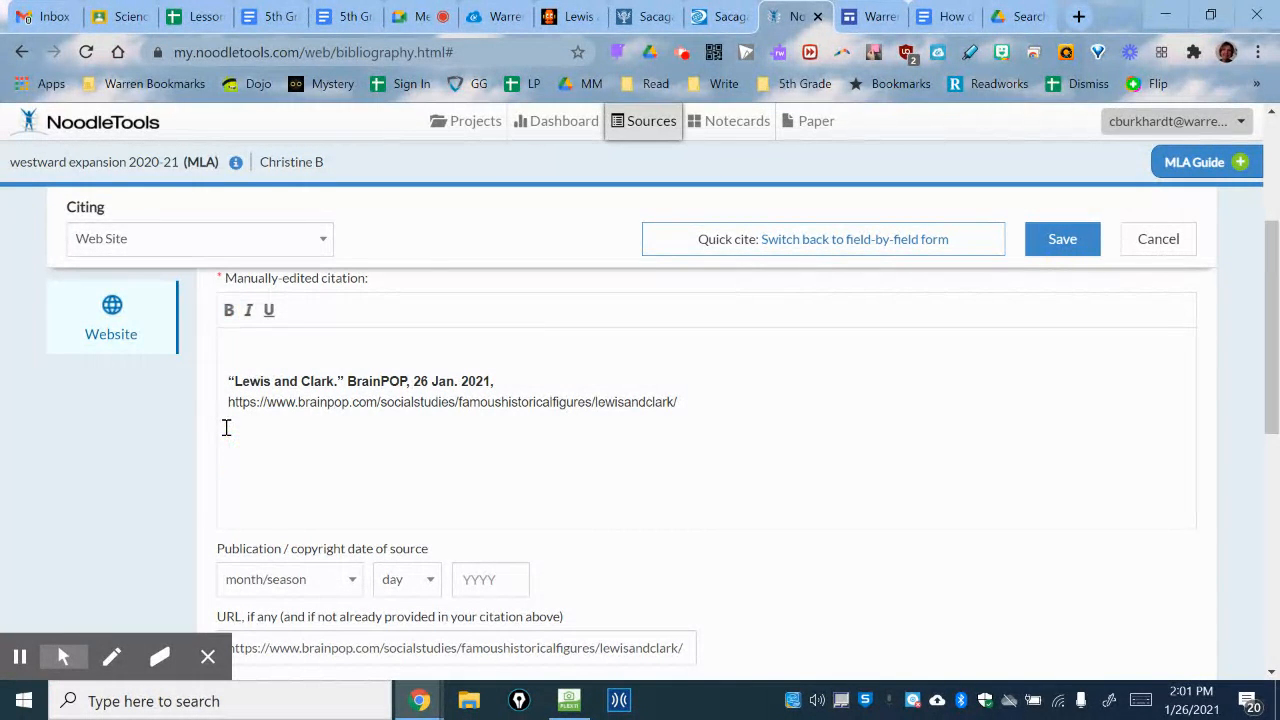
{"action": "key", "text": "Up"}
{"action": "key", "text": "BackSpace"}
{"action": "key", "text": "BackSpace"}
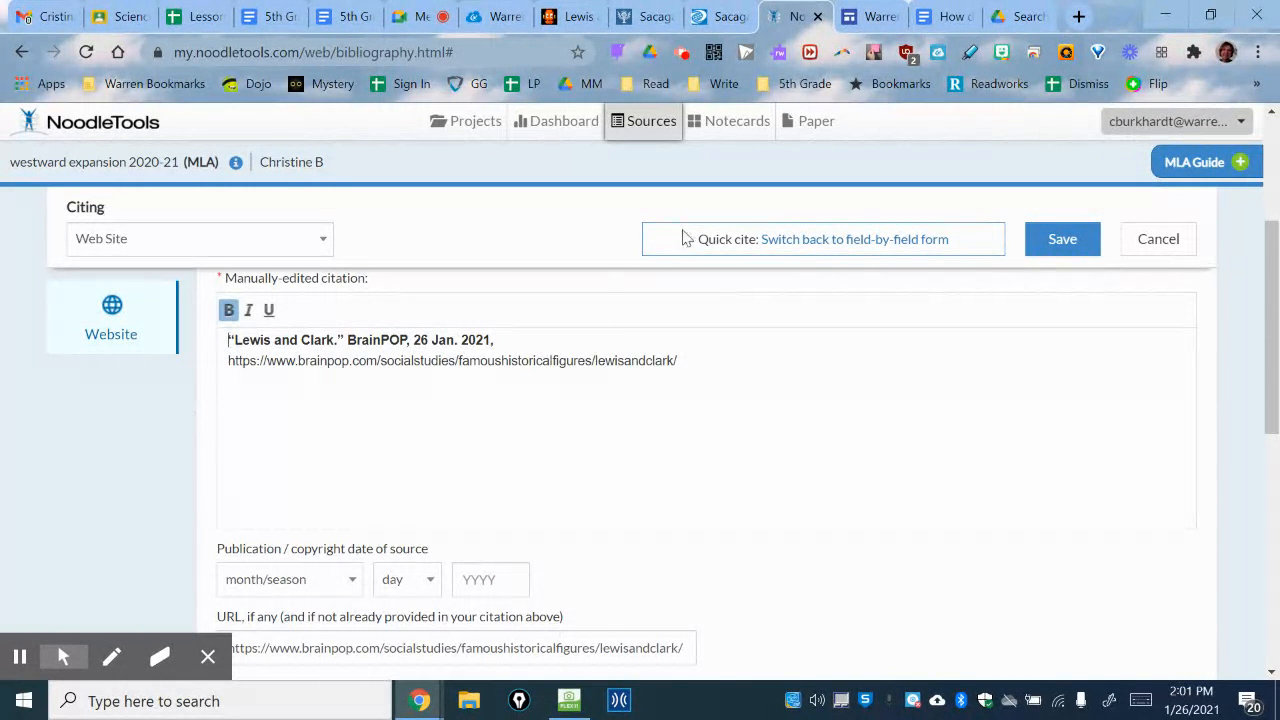
Check the movie citation format in the BrainPOP guide document and save the Lewis and Clark citation in NoodleTools.
{"action": "left_click", "coordinate": [944, 17]}
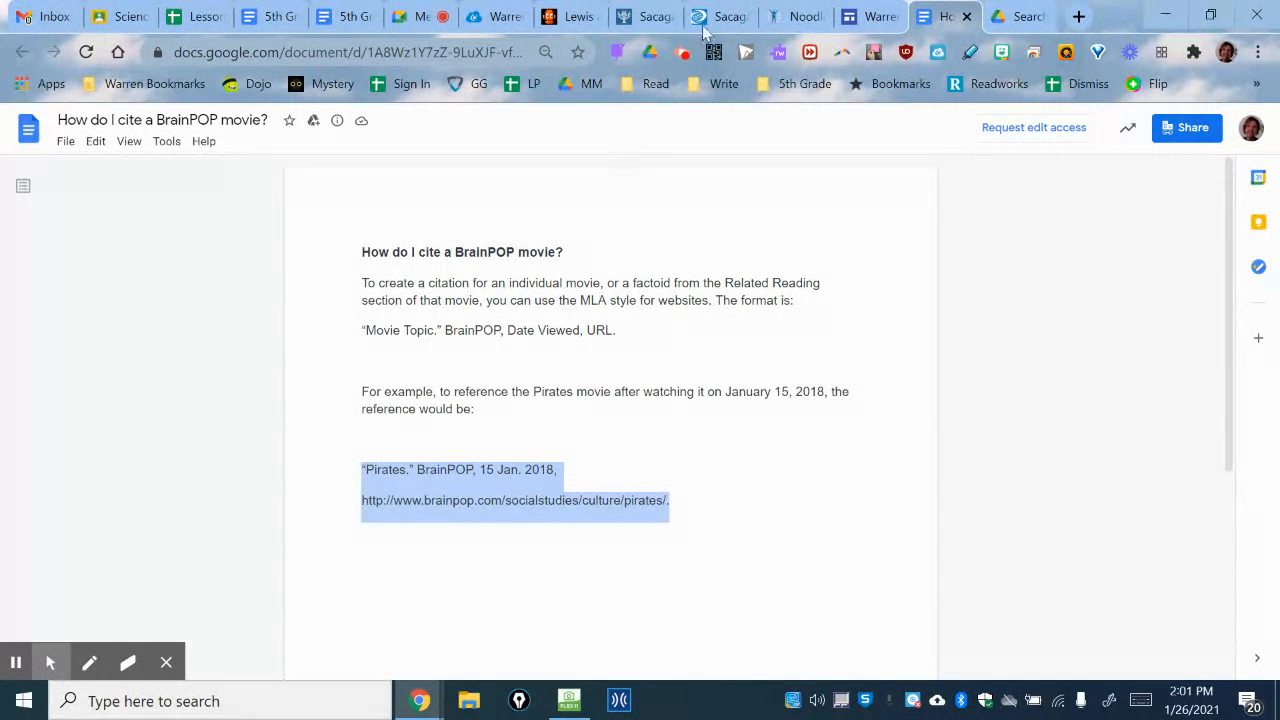
{"action": "left_click_drag", "start_coordinate": [620, 343], "coordinate": [343, 337]}
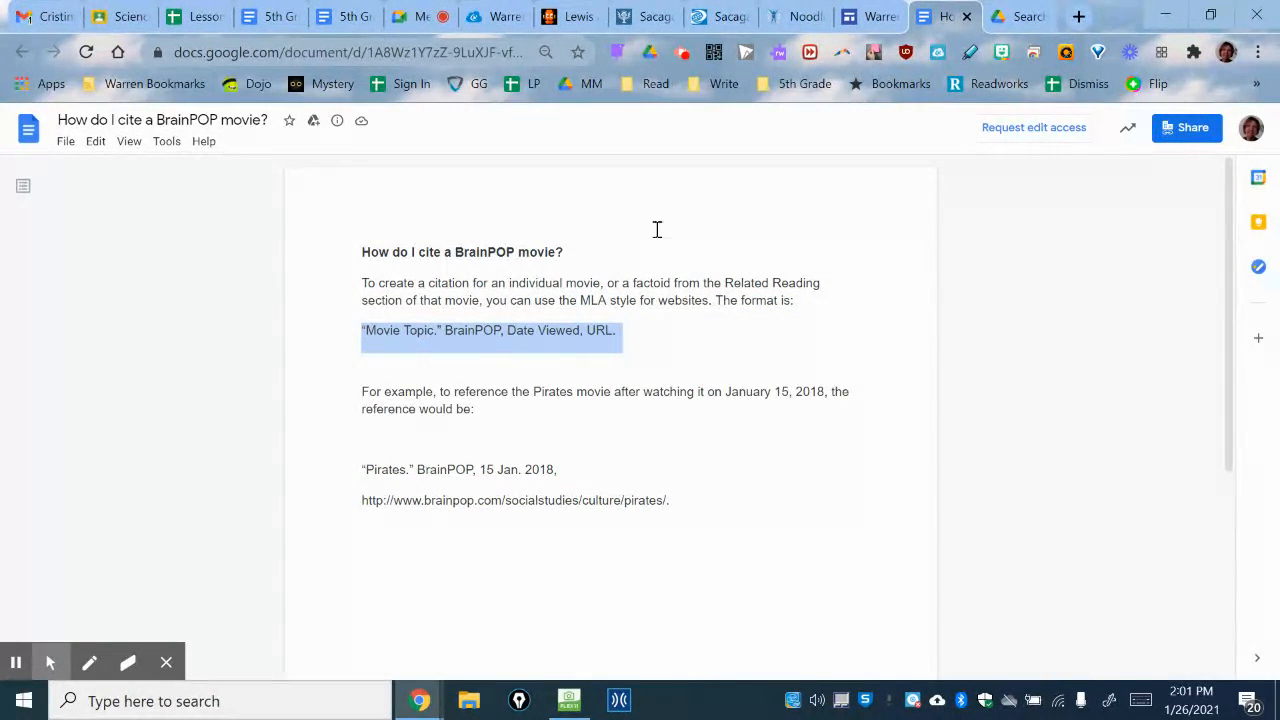
{"action": "left_click", "coordinate": [792, 16]}
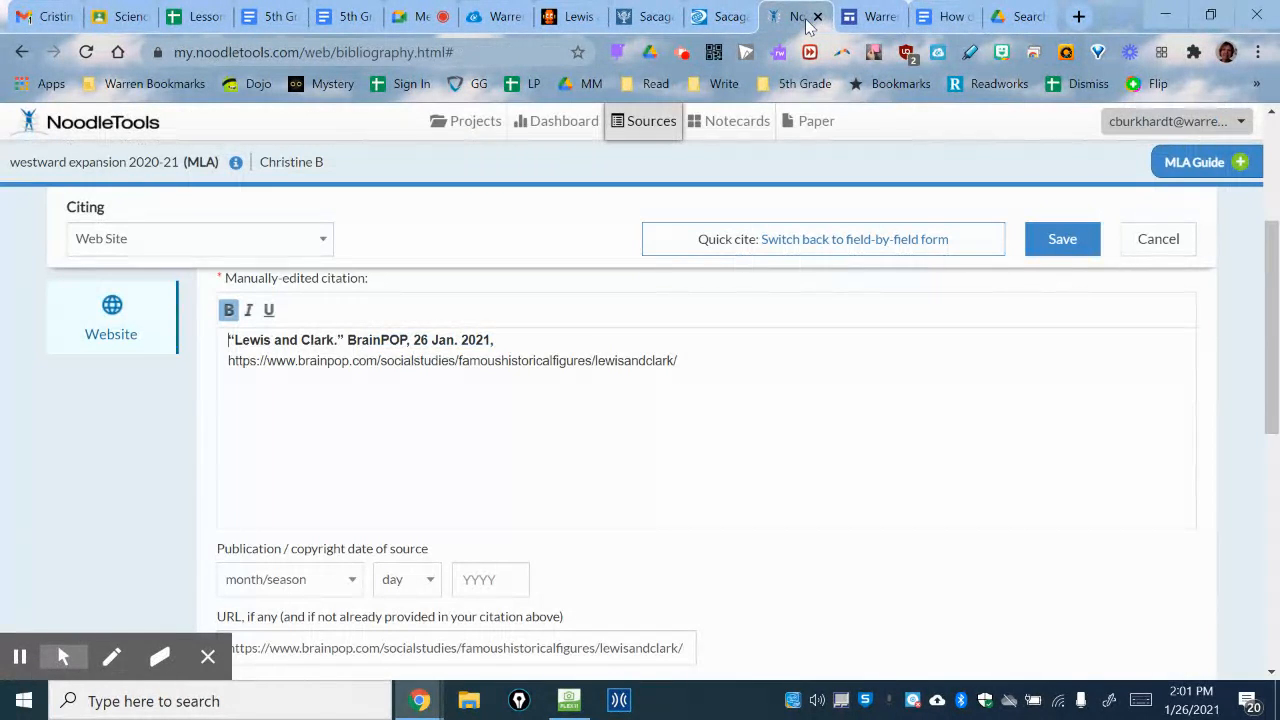
{"action": "left_click", "coordinate": [1066, 242]}
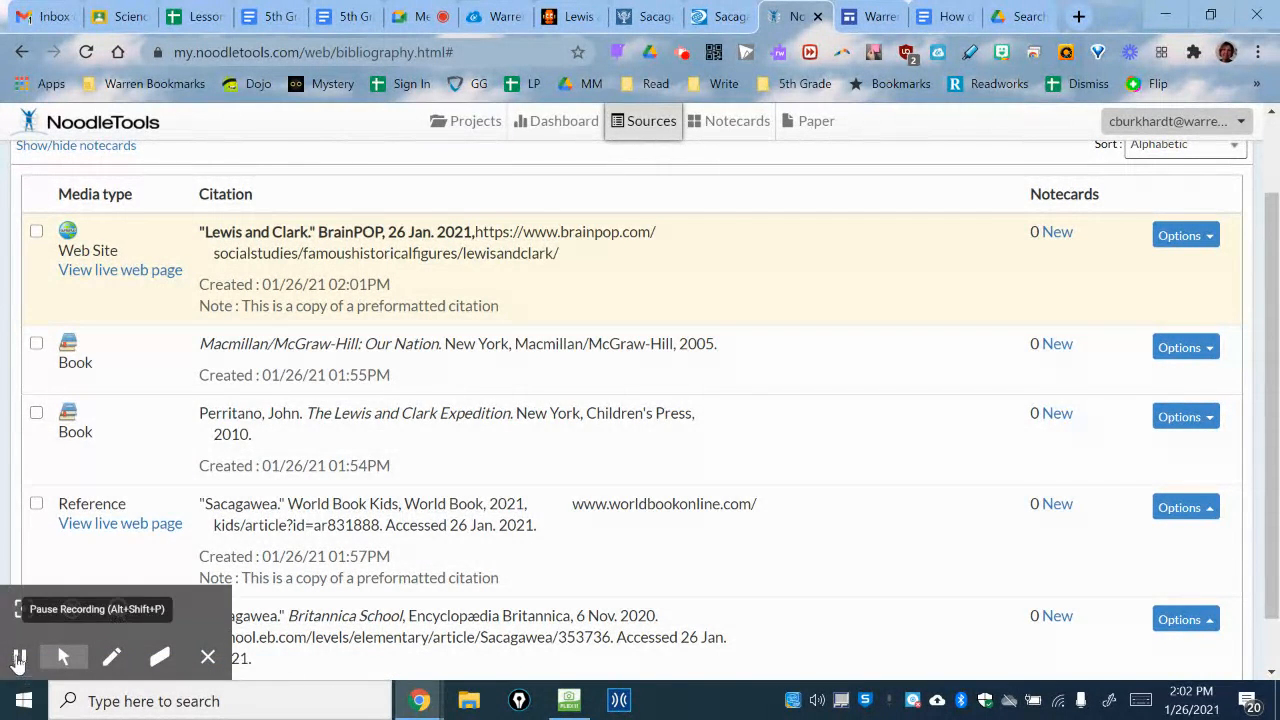
{"action": "left_click", "coordinate": [20, 657]}
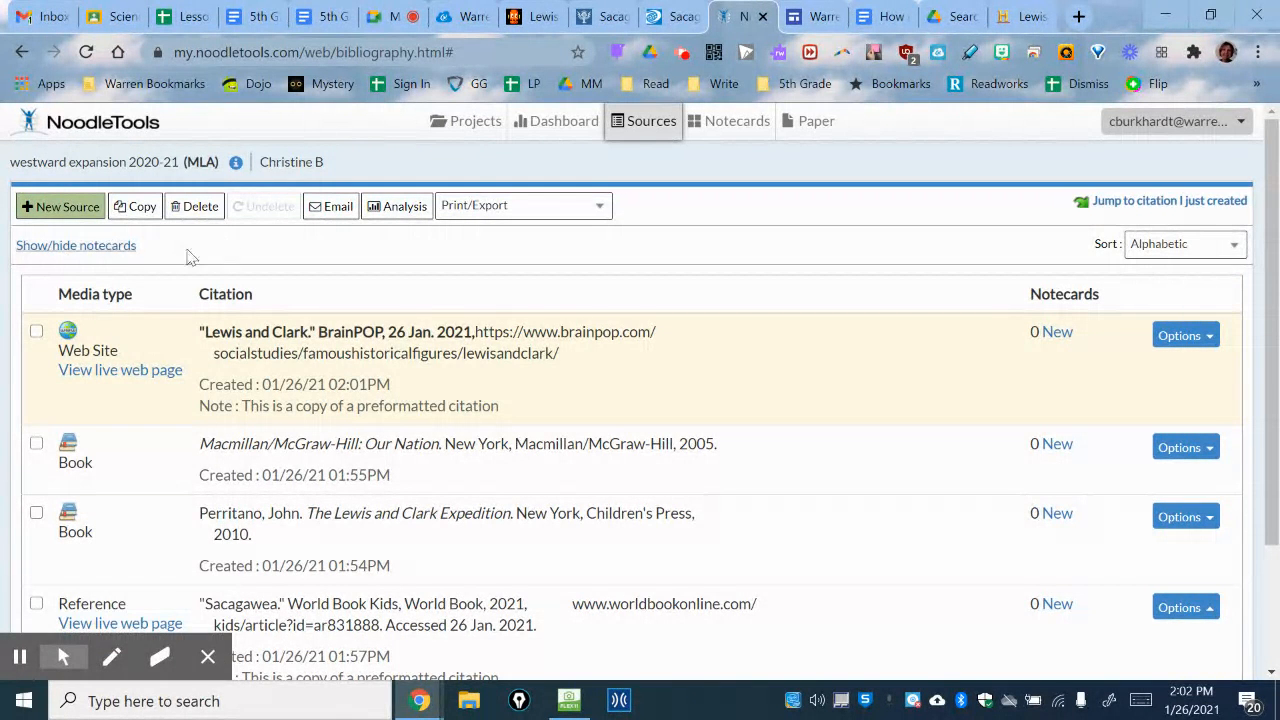
Create a new source citation for a web page found on a website.
{"action": "left_click", "coordinate": [60, 210]}
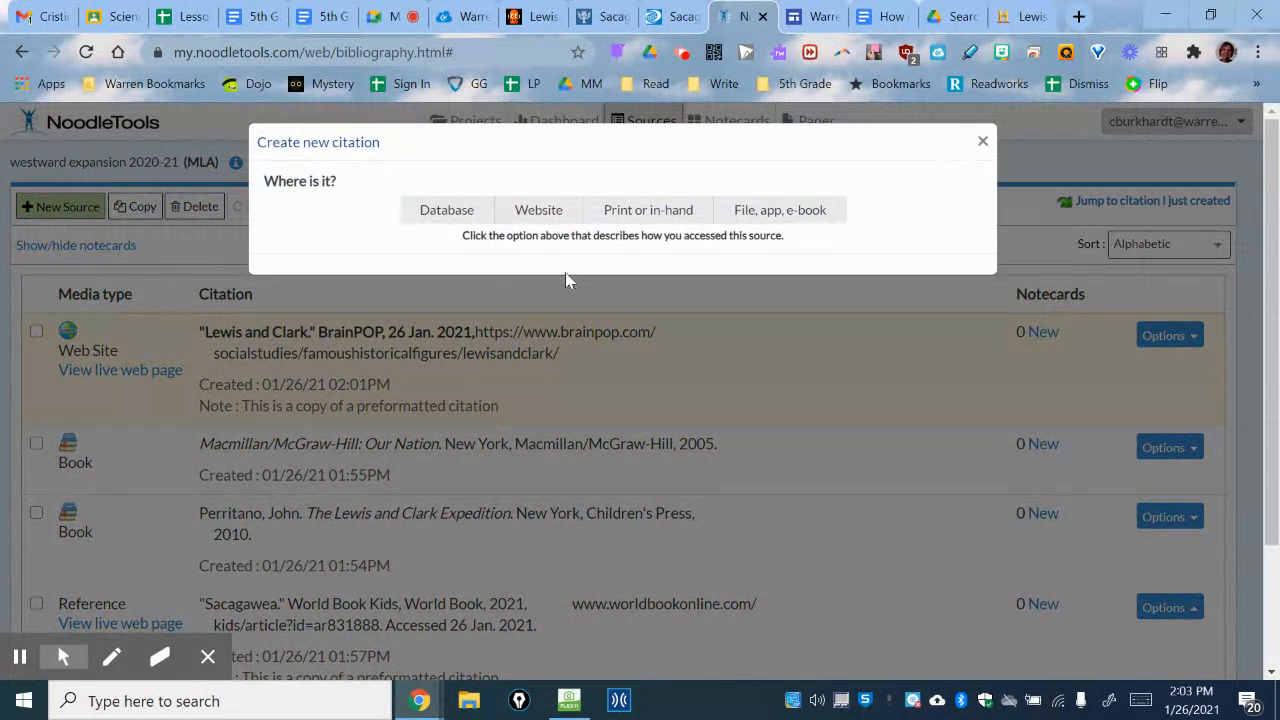
{"action": "left_click", "coordinate": [538, 212]}
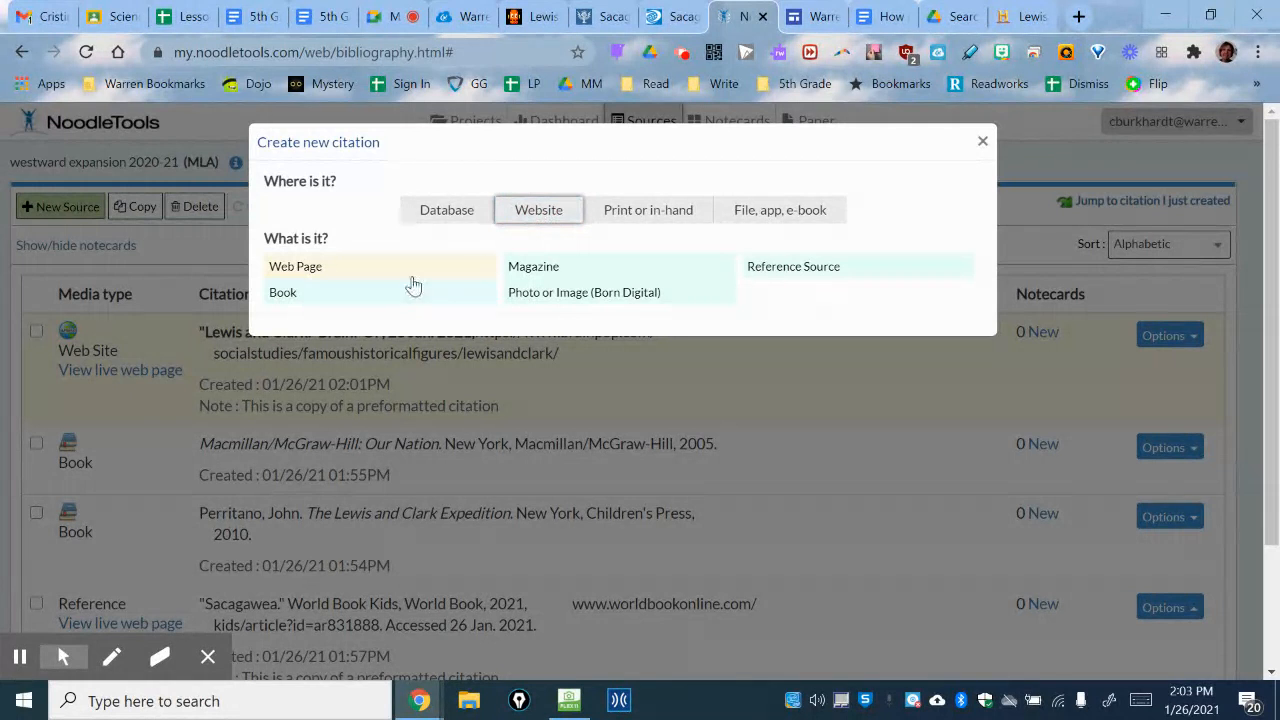
{"action": "left_click", "coordinate": [316, 266]}
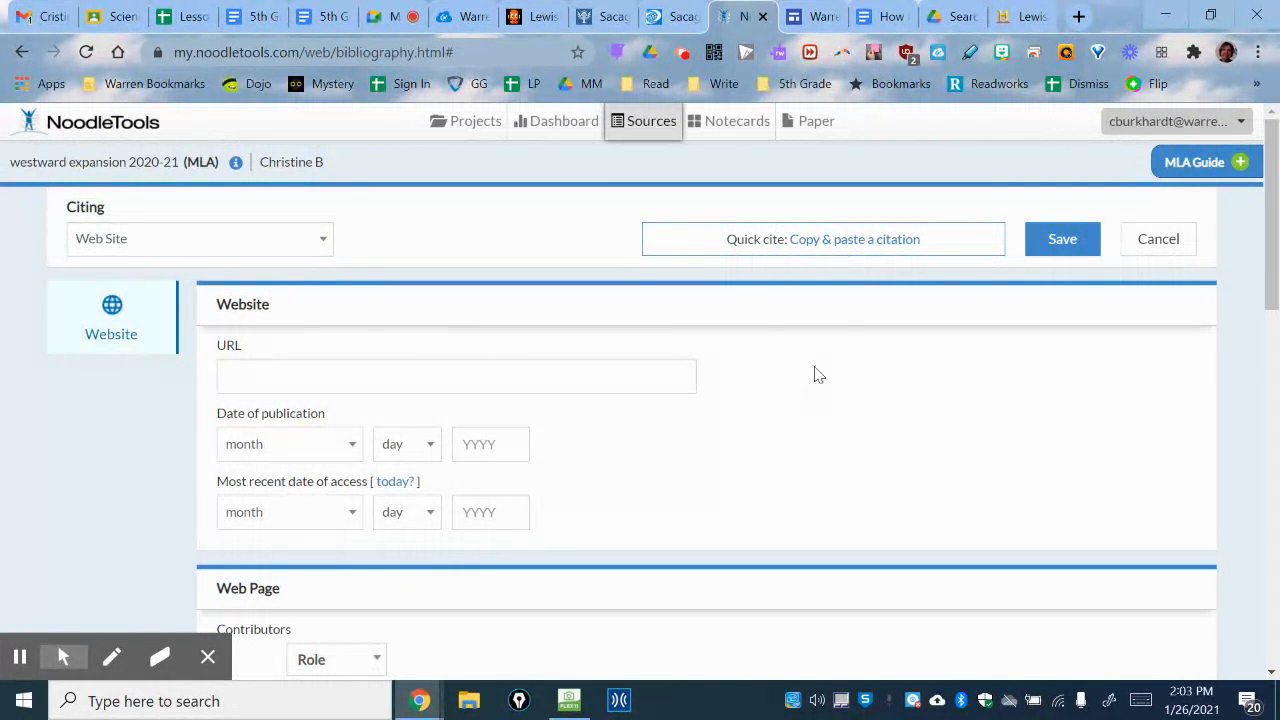
Copy the History.com Lewis and Clark page address into the new citation's URL and set the most recent access date to today.
{"action": "left_click", "coordinate": [1020, 16]}
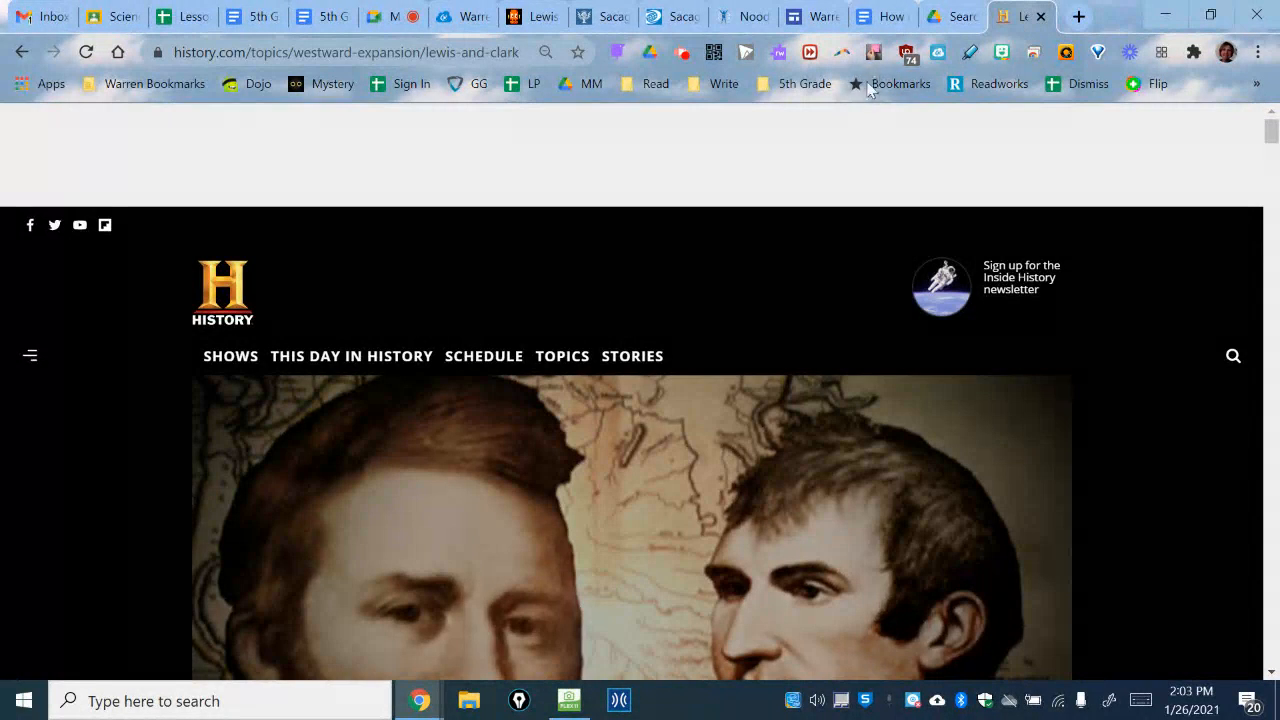
{"action": "left_click", "coordinate": [434, 52]}
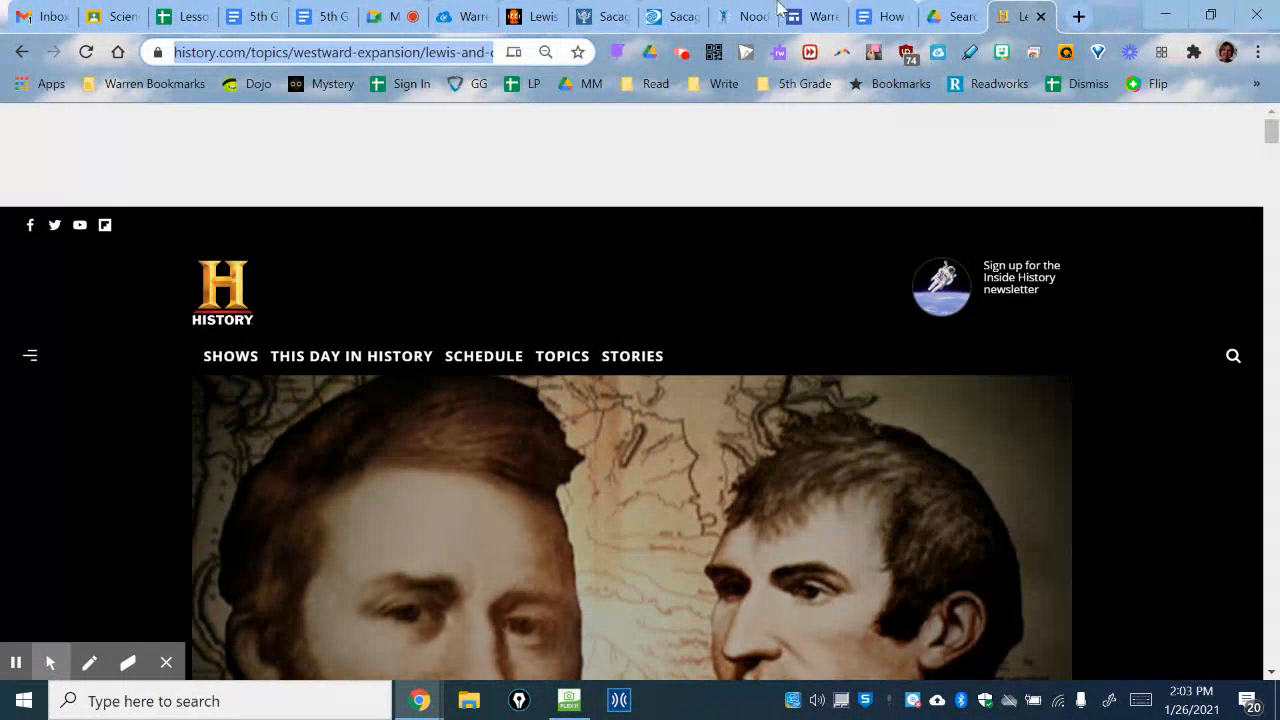
{"action": "left_click", "coordinate": [684, 24]}
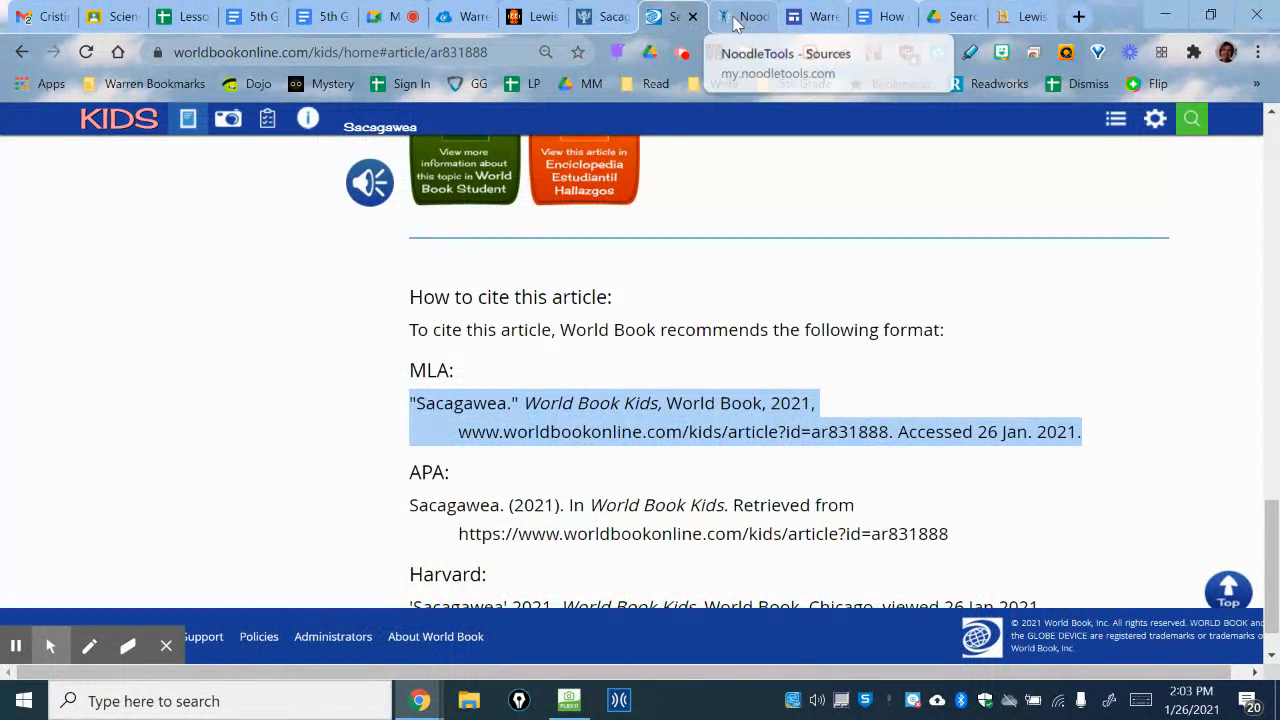
{"action": "left_click", "coordinate": [692, 18]}
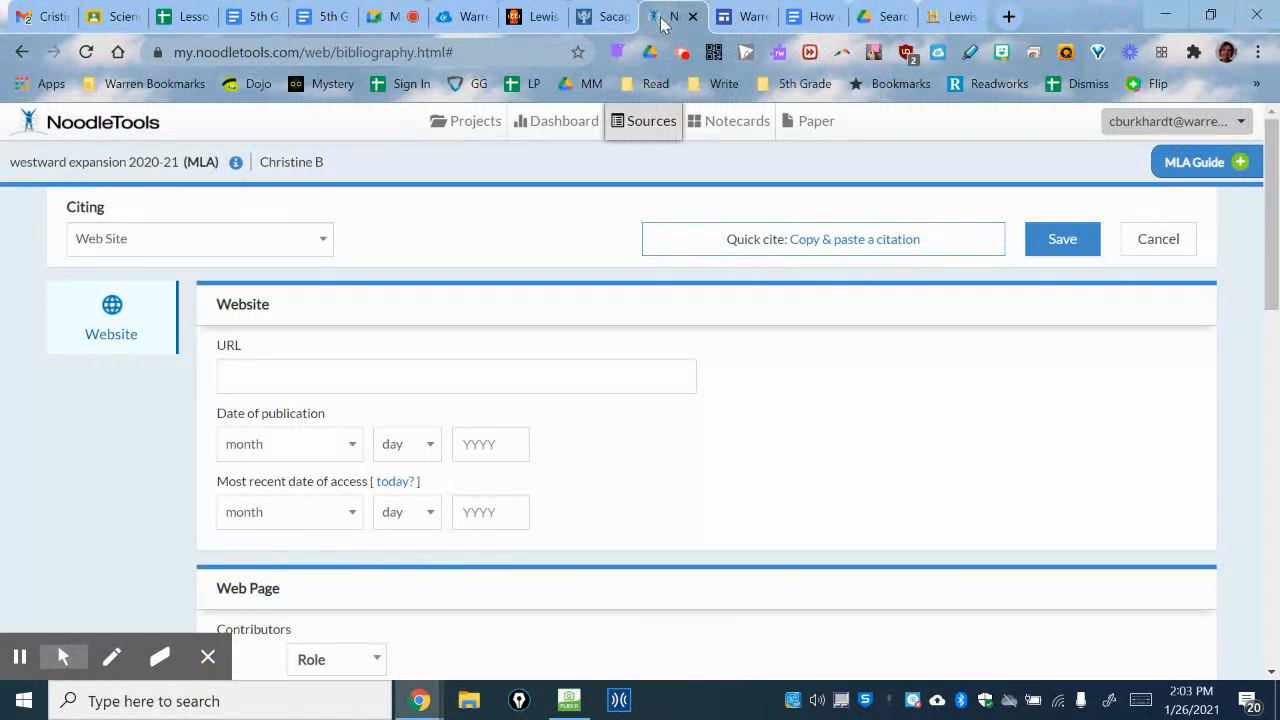
{"action": "left_click", "coordinate": [421, 366]}
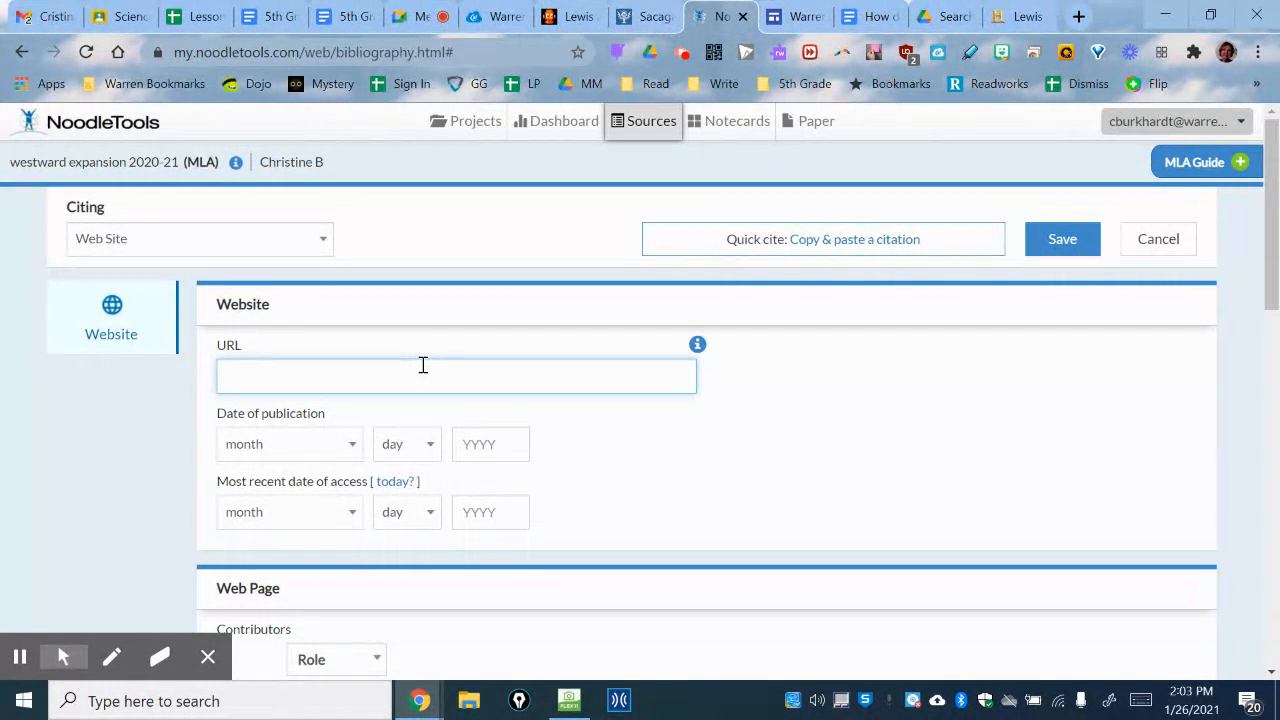
{"action": "type", "text": "https://www.history.com/topics/westward-expansion/lewis-and-clark"}
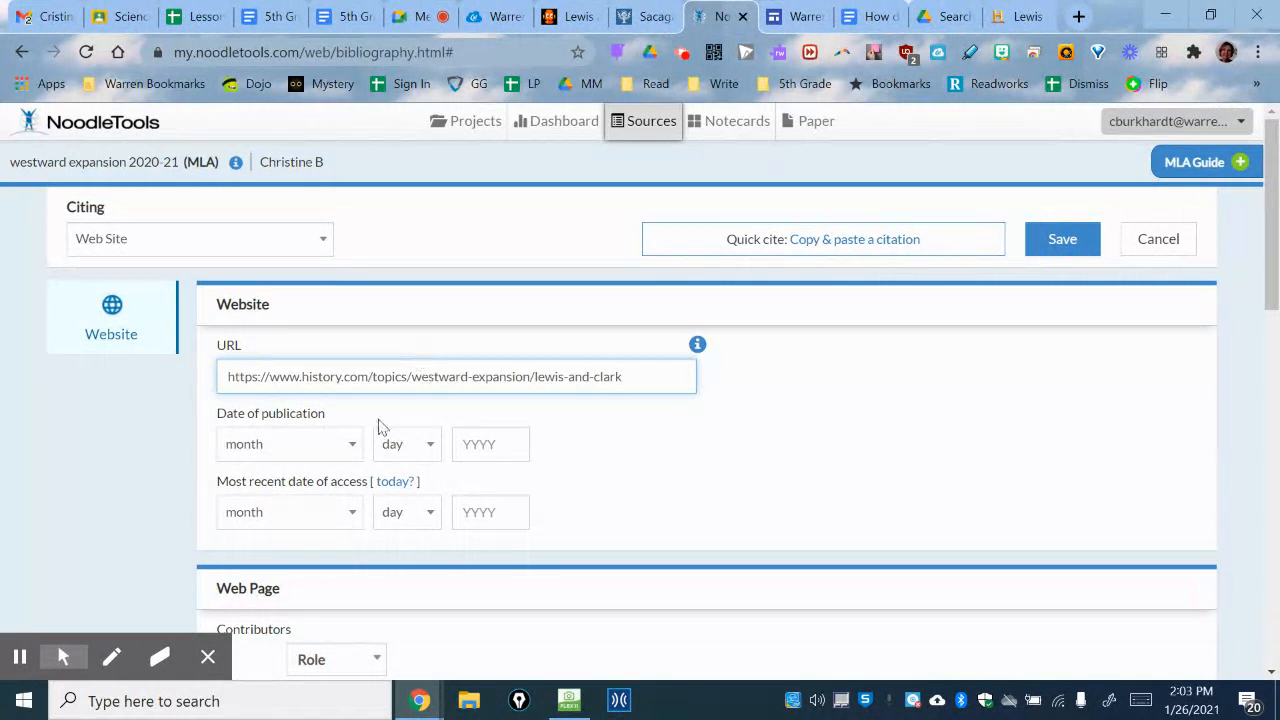
{"action": "left_click", "coordinate": [402, 484]}
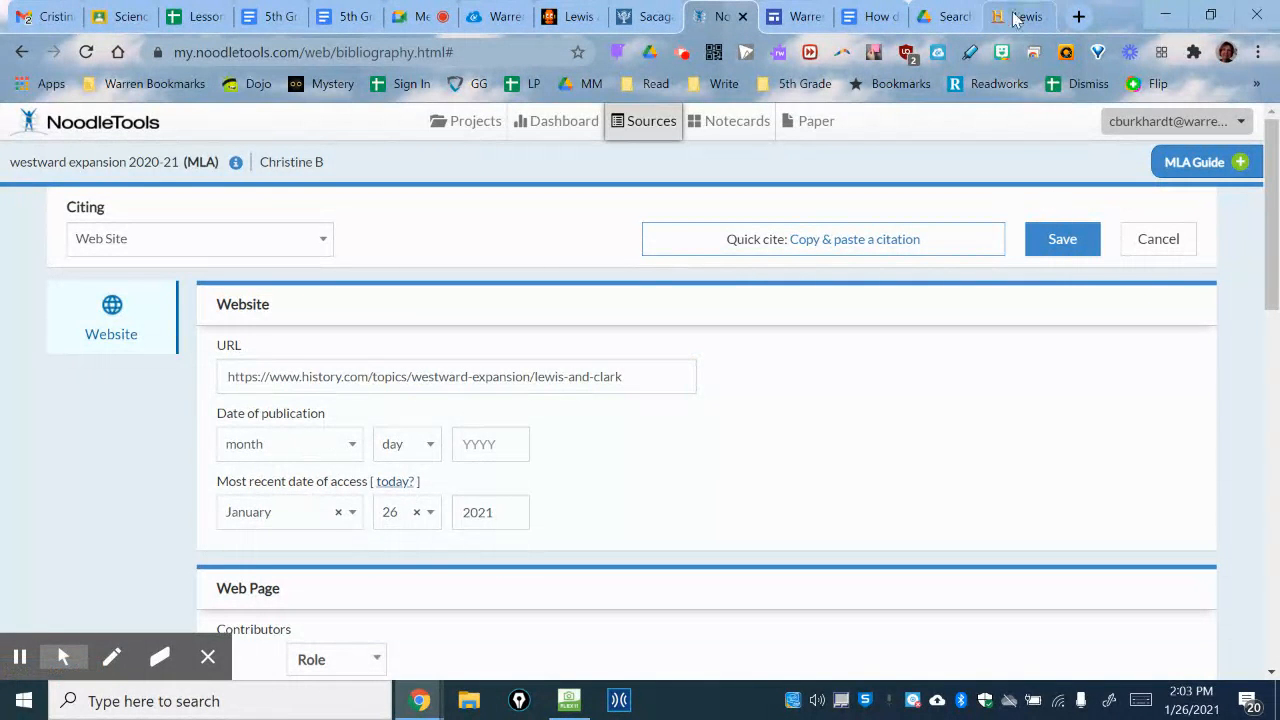
Look up the last-updated date in the History.com article's citation information and enter January 31, 2020 as the date of publication.
{"action": "left_click", "coordinate": [1050, 14]}
{"action": "left_click_drag", "start_coordinate": [1272, 130], "coordinate": [1273, 594]}
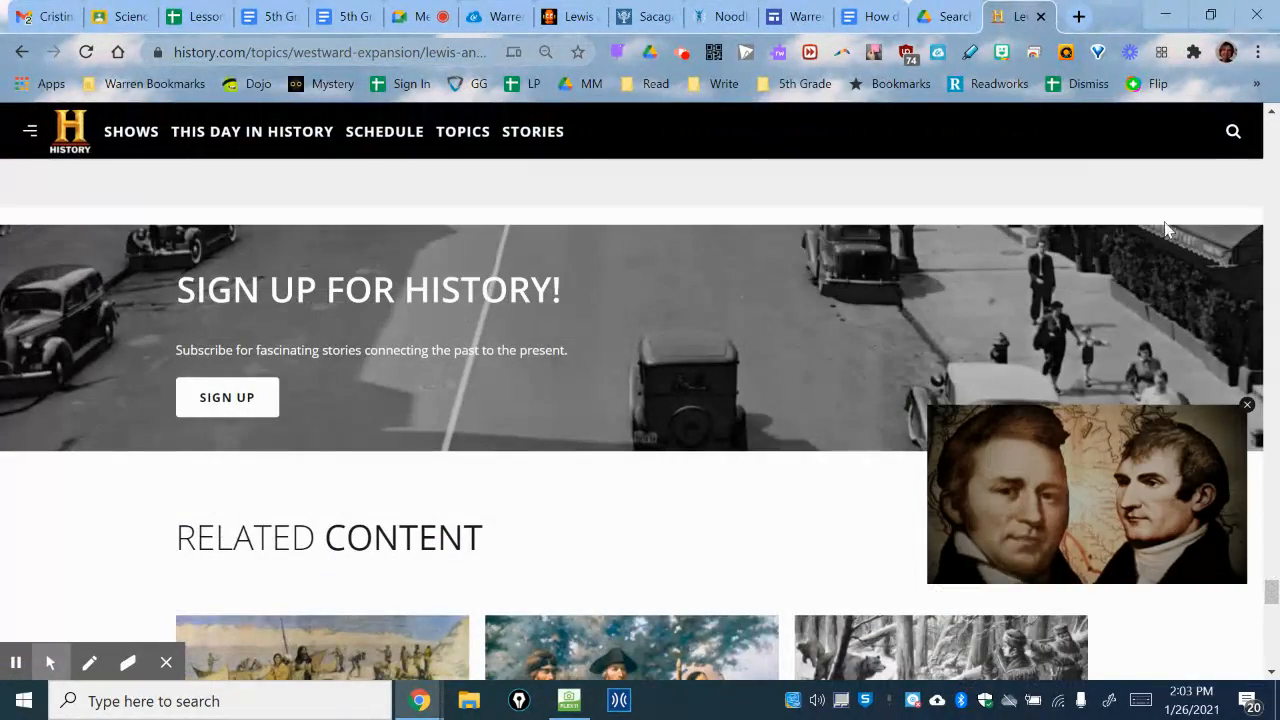
{"action": "scroll", "coordinate": [1190, 486], "scroll_direction": "down", "scroll_amount": 8}
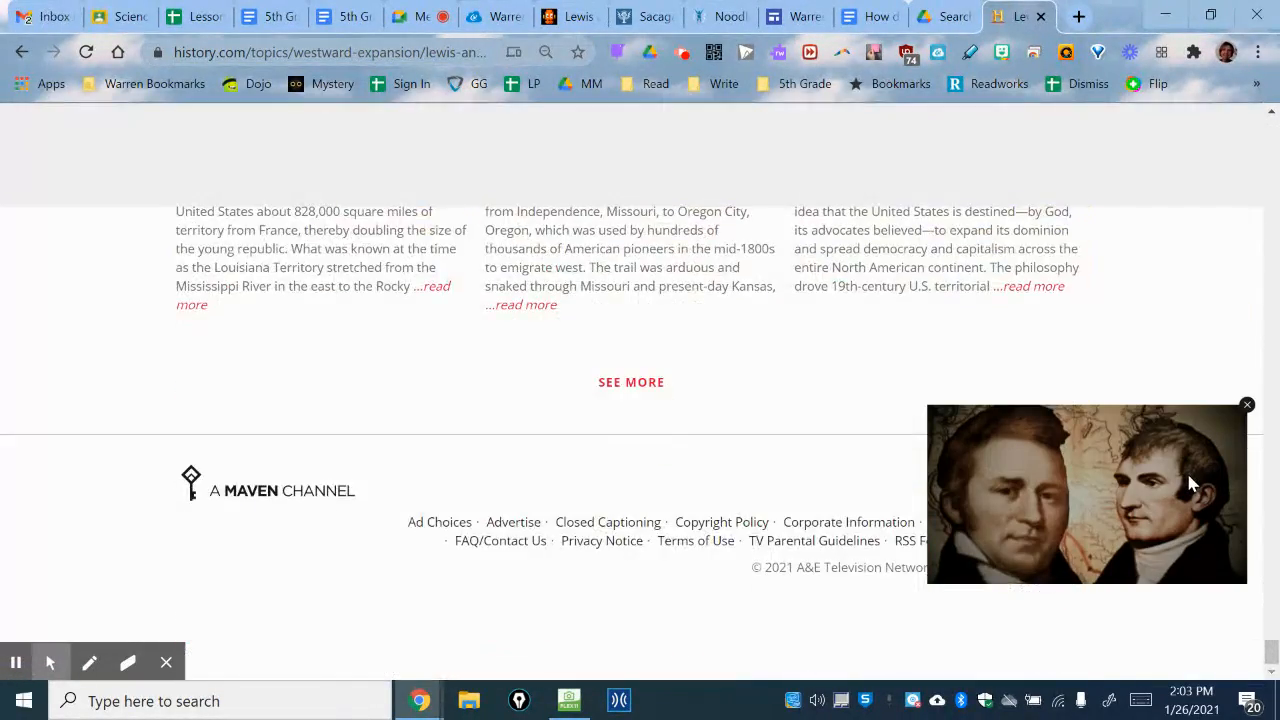
{"action": "scroll", "coordinate": [755, 351], "scroll_direction": "up", "scroll_amount": 10}
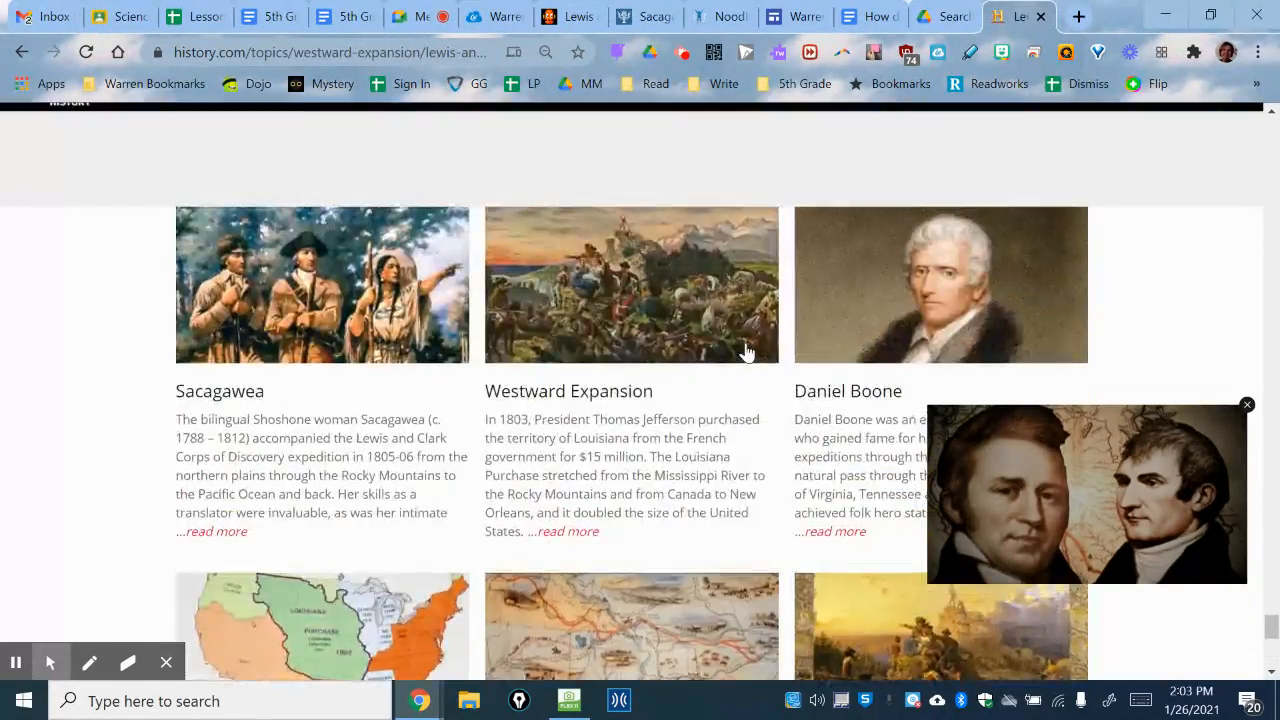
{"action": "scroll", "coordinate": [745, 351], "scroll_direction": "up", "scroll_amount": 10}
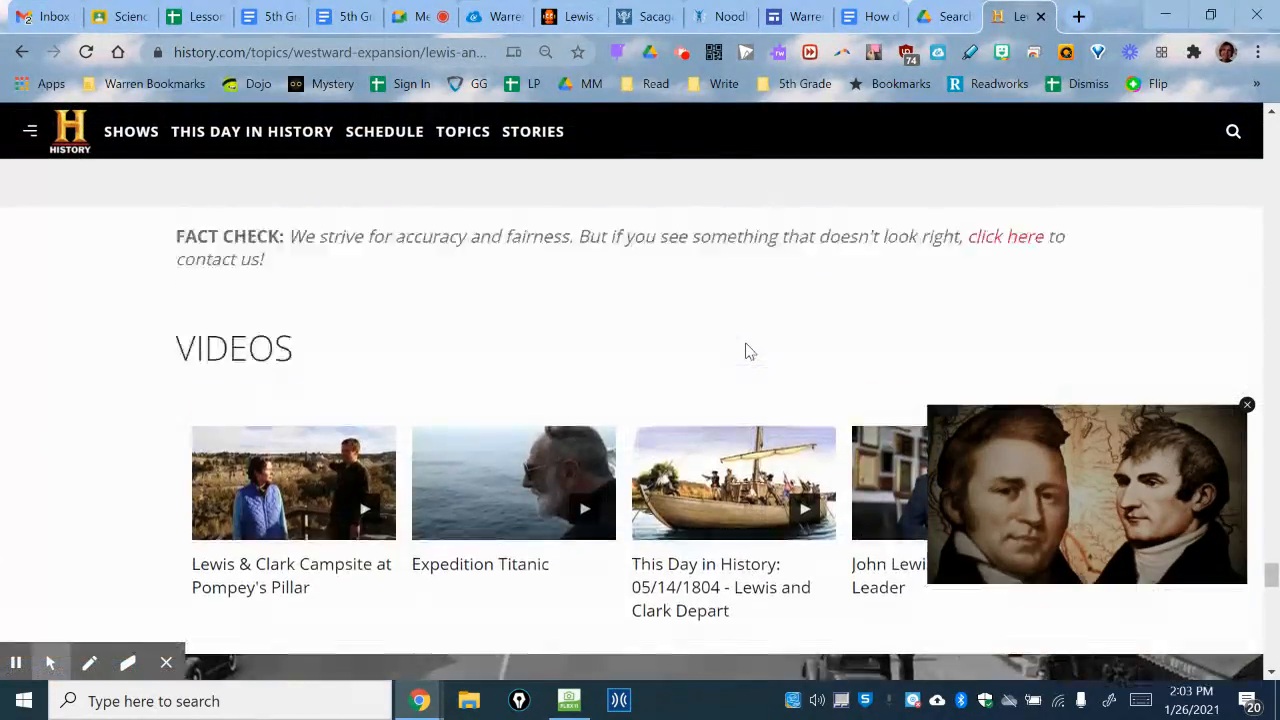
{"action": "scroll", "coordinate": [745, 351], "scroll_direction": "up", "scroll_amount": 5}
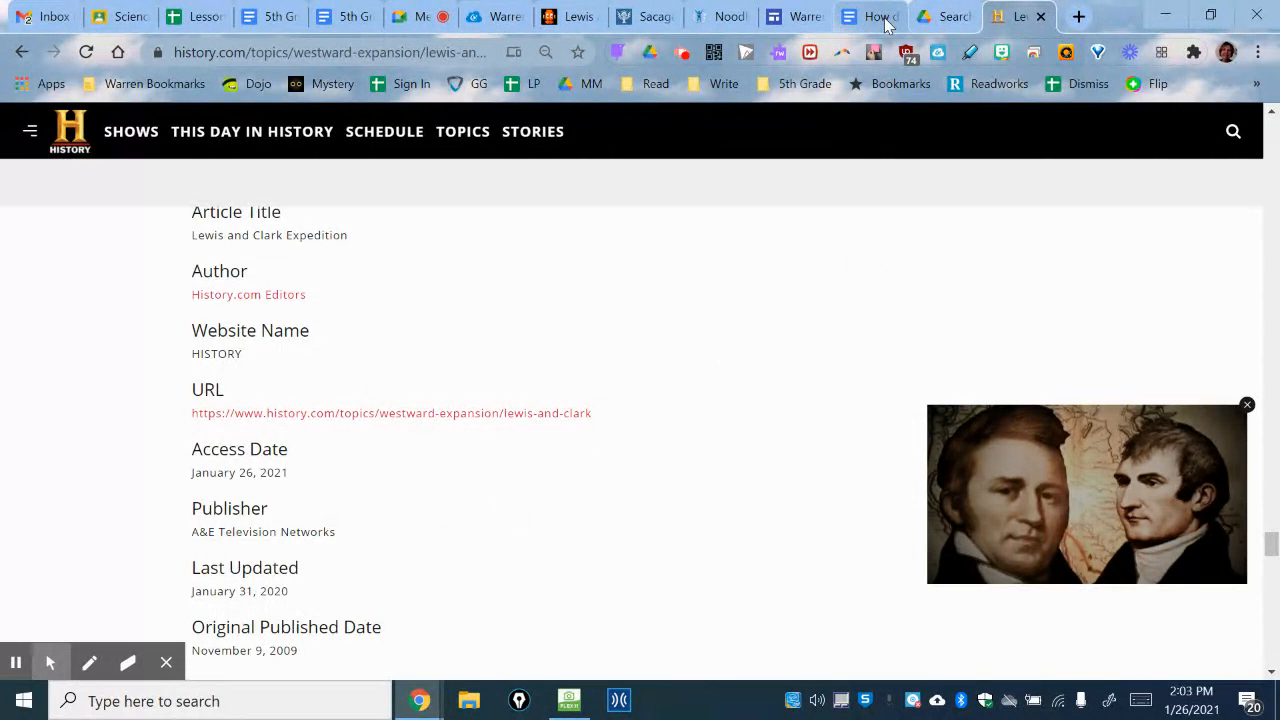
{"action": "left_click", "coordinate": [725, 18]}
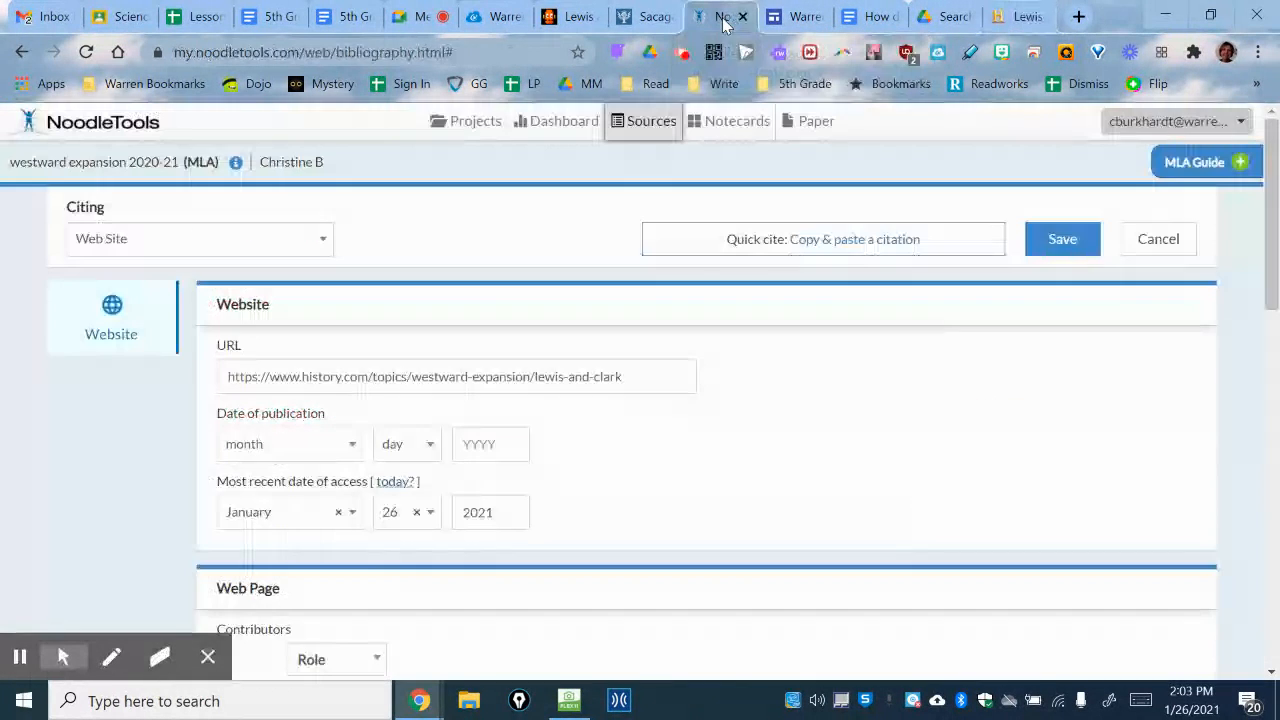
{"action": "left_click", "coordinate": [283, 445]}
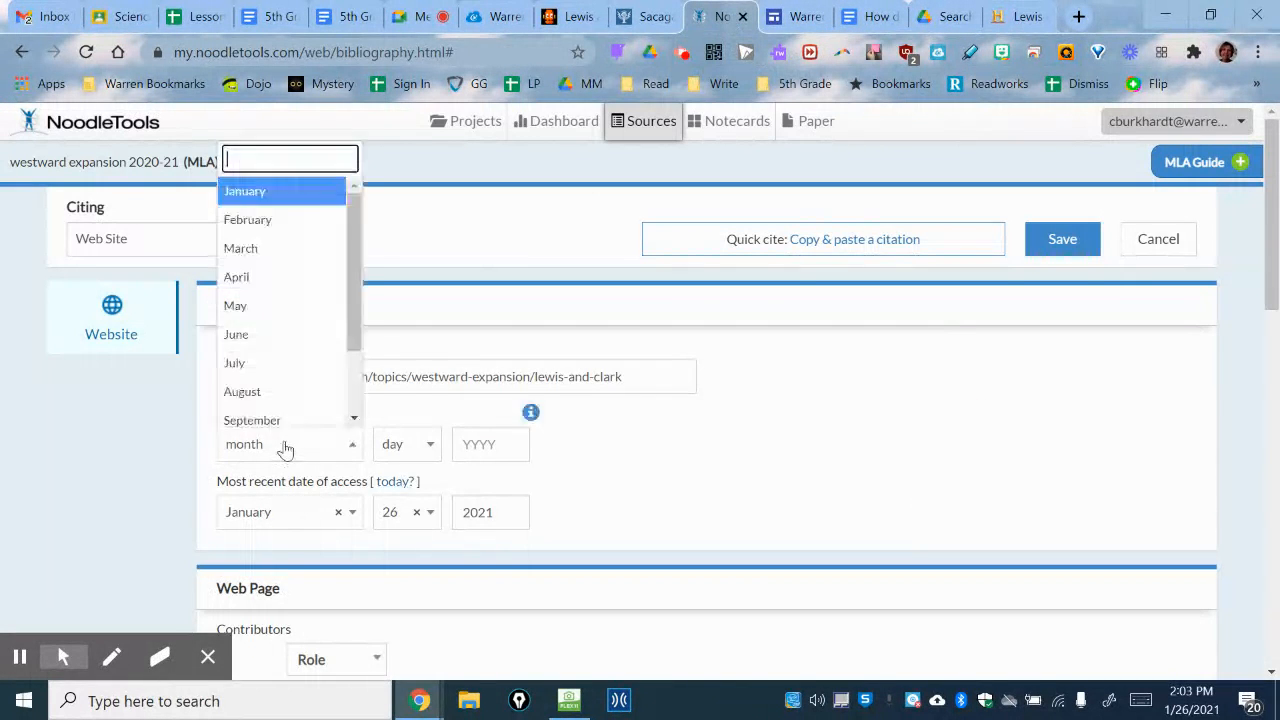
{"action": "left_click", "coordinate": [258, 201]}
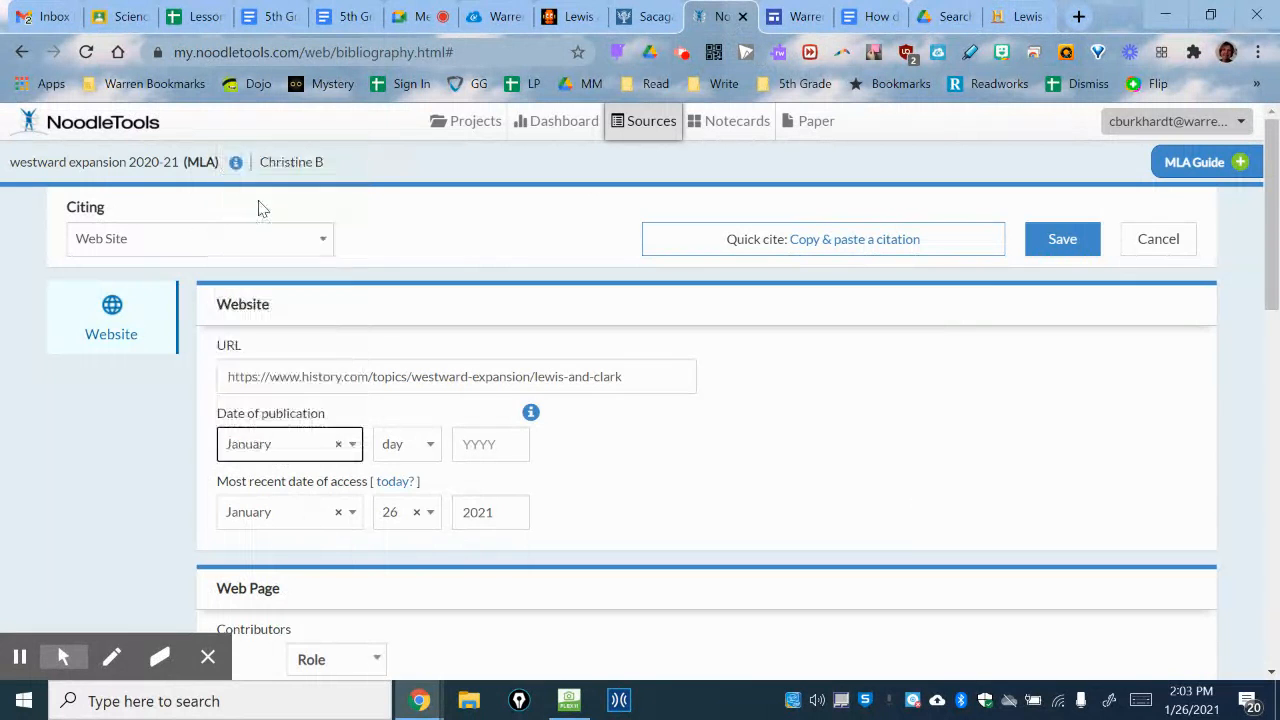
{"action": "left_click", "coordinate": [405, 443]}
{"action": "scroll", "coordinate": [402, 415], "scroll_direction": "down", "scroll_amount": 5}
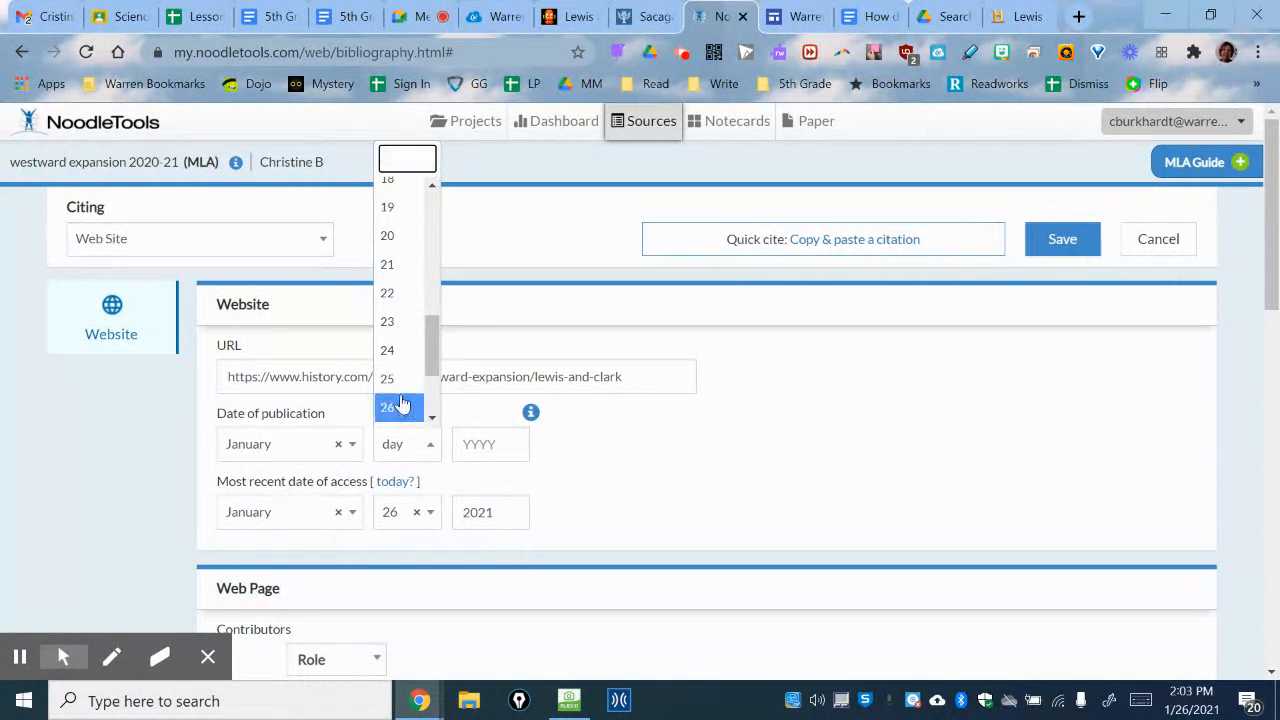
{"action": "scroll", "coordinate": [401, 404], "scroll_direction": "down", "scroll_amount": 3}
{"action": "left_click", "coordinate": [400, 408]}
{"action": "left_click", "coordinate": [501, 443]}
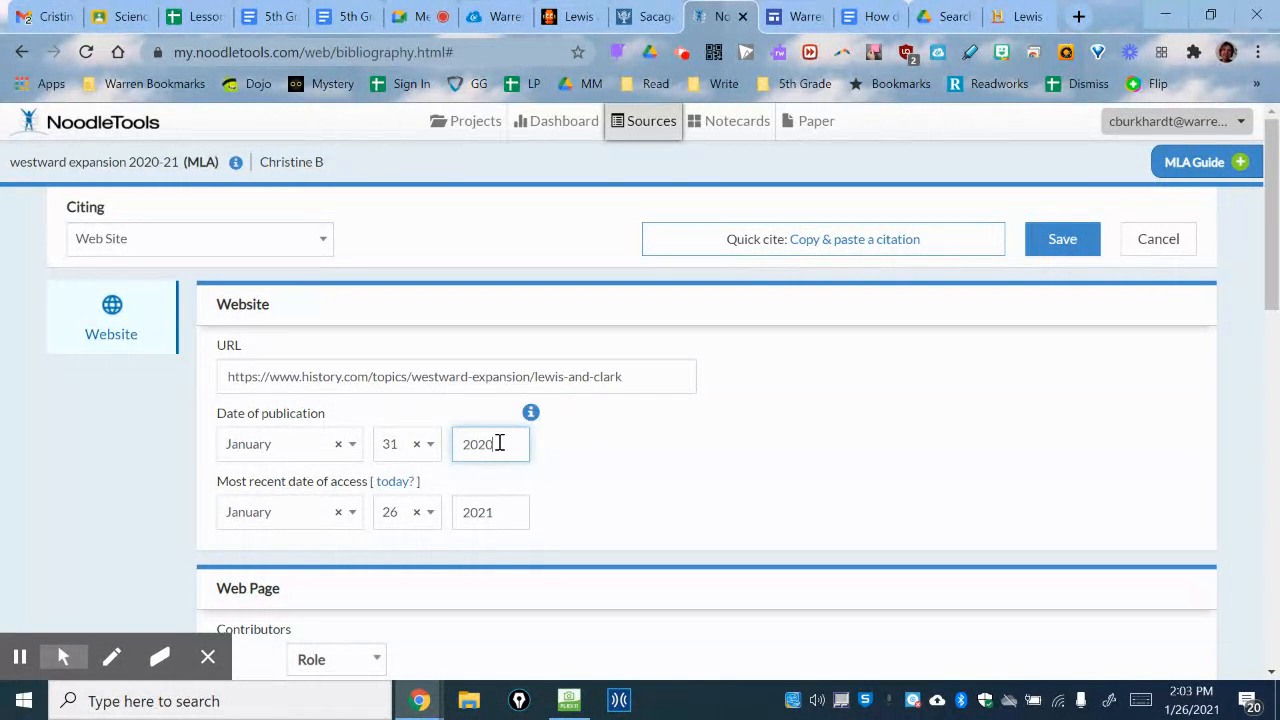
{"action": "left_click", "coordinate": [652, 466]}
Review the History.com article's citation information for the contributor and article title details that the web page section asks for.
{"action": "scroll", "coordinate": [655, 465], "scroll_direction": "down", "scroll_amount": 3}
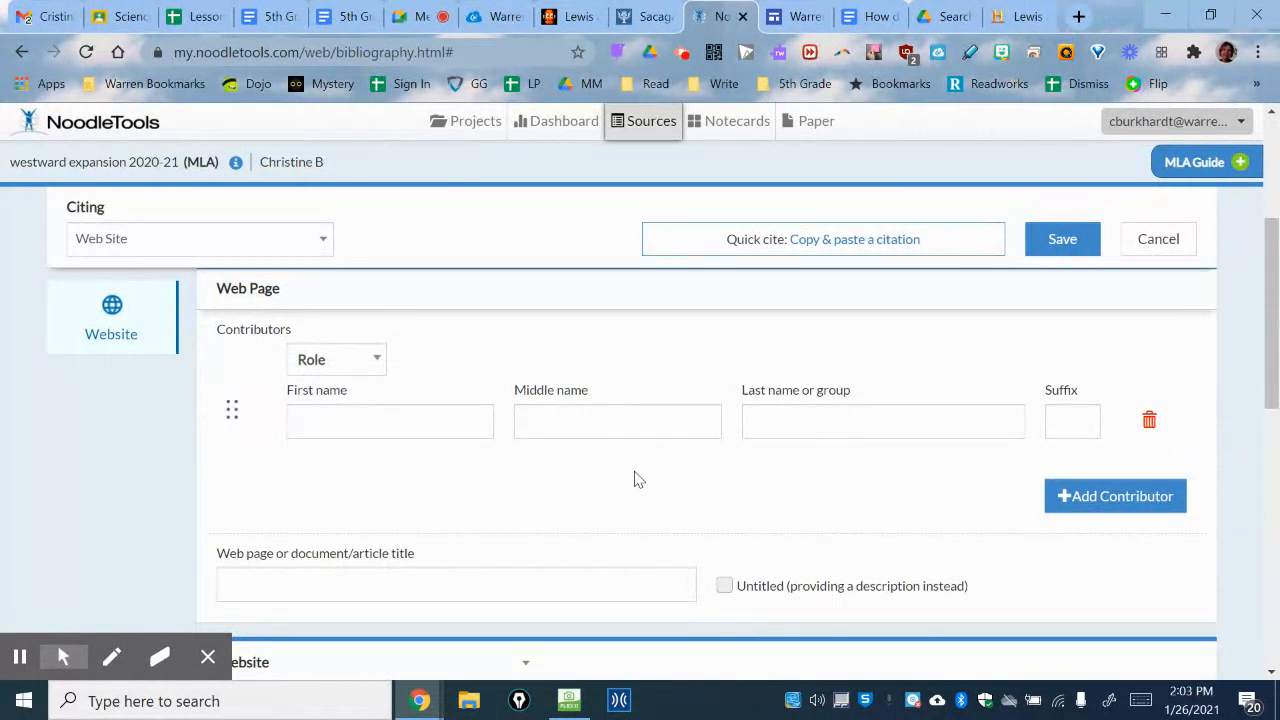
{"action": "left_click", "coordinate": [1022, 28]}
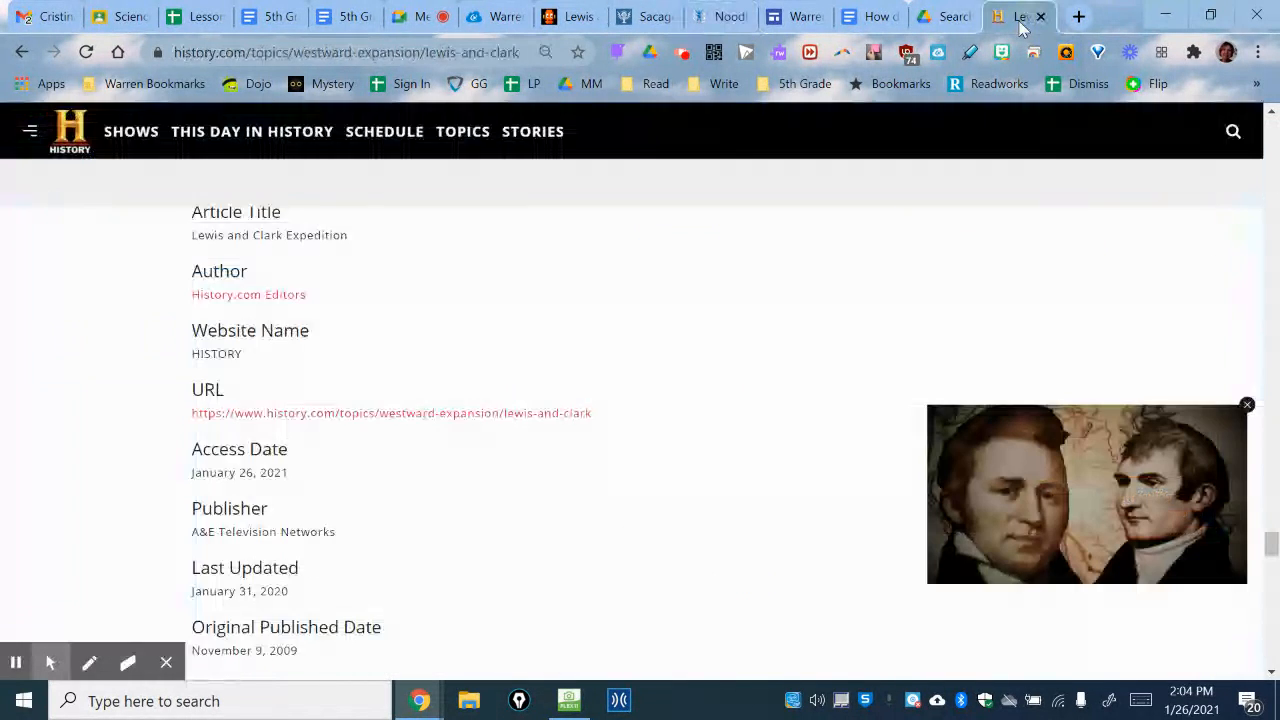
{"action": "scroll", "coordinate": [555, 522], "scroll_direction": "up", "scroll_amount": 1}
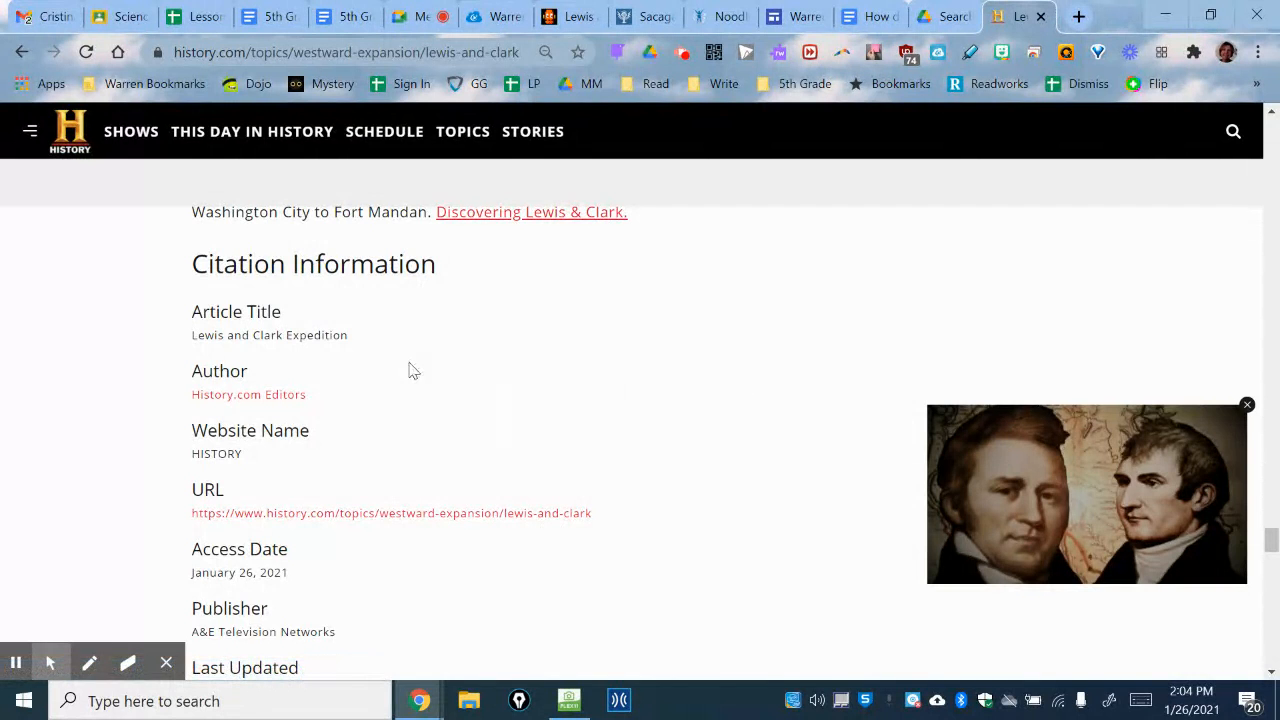
{"action": "scroll", "coordinate": [573, 388], "scroll_direction": "down", "scroll_amount": 3}
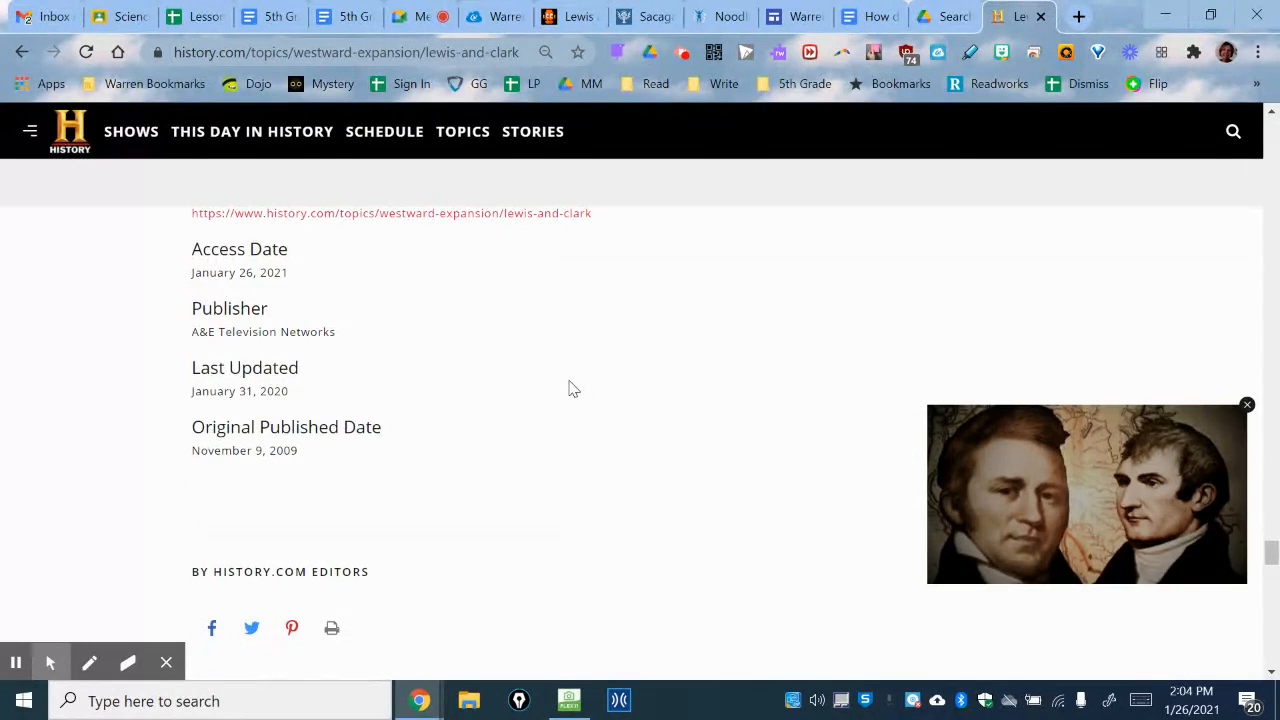
{"action": "scroll", "coordinate": [573, 388], "scroll_direction": "up", "scroll_amount": 4}
{"action": "scroll", "coordinate": [573, 388], "scroll_direction": "up", "scroll_amount": 1}
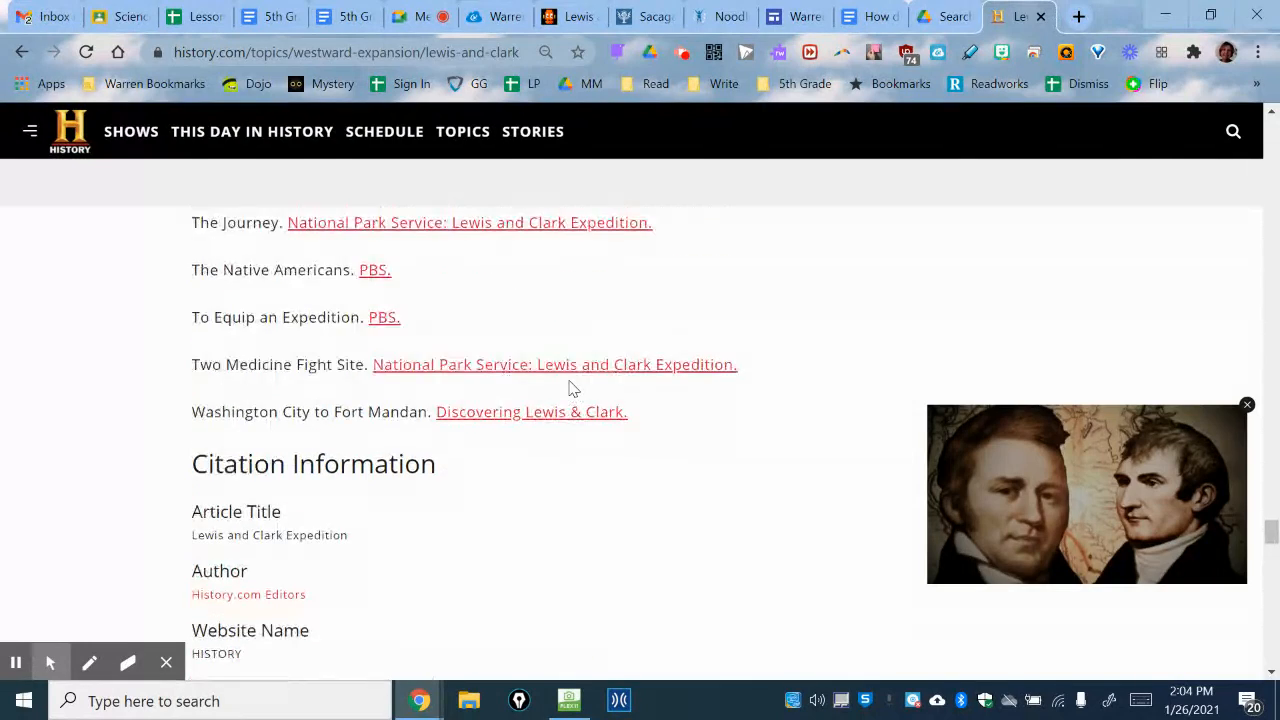
{"action": "left_click_drag", "start_coordinate": [1270, 541], "coordinate": [1261, 137]}
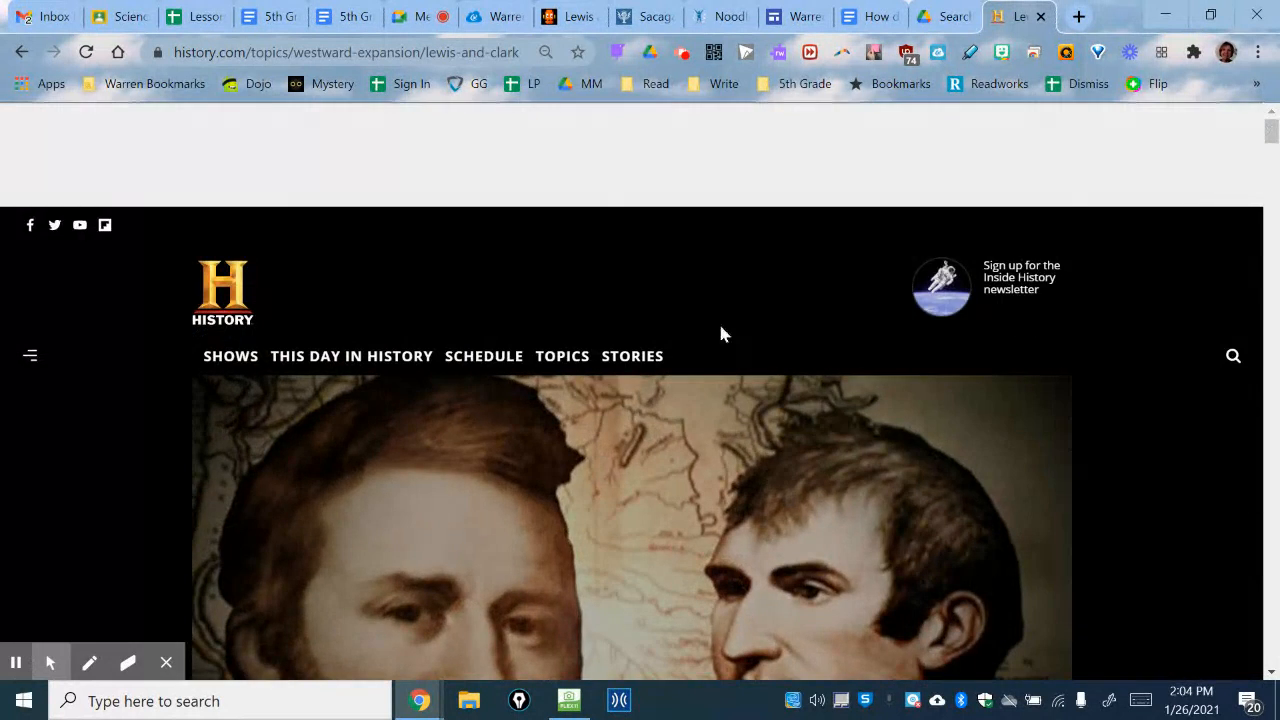
Check the History.com article's byline and enter the citation's contributor as an Editor with the group name History.com.
{"action": "scroll", "coordinate": [718, 319], "scroll_direction": "down", "scroll_amount": 4}
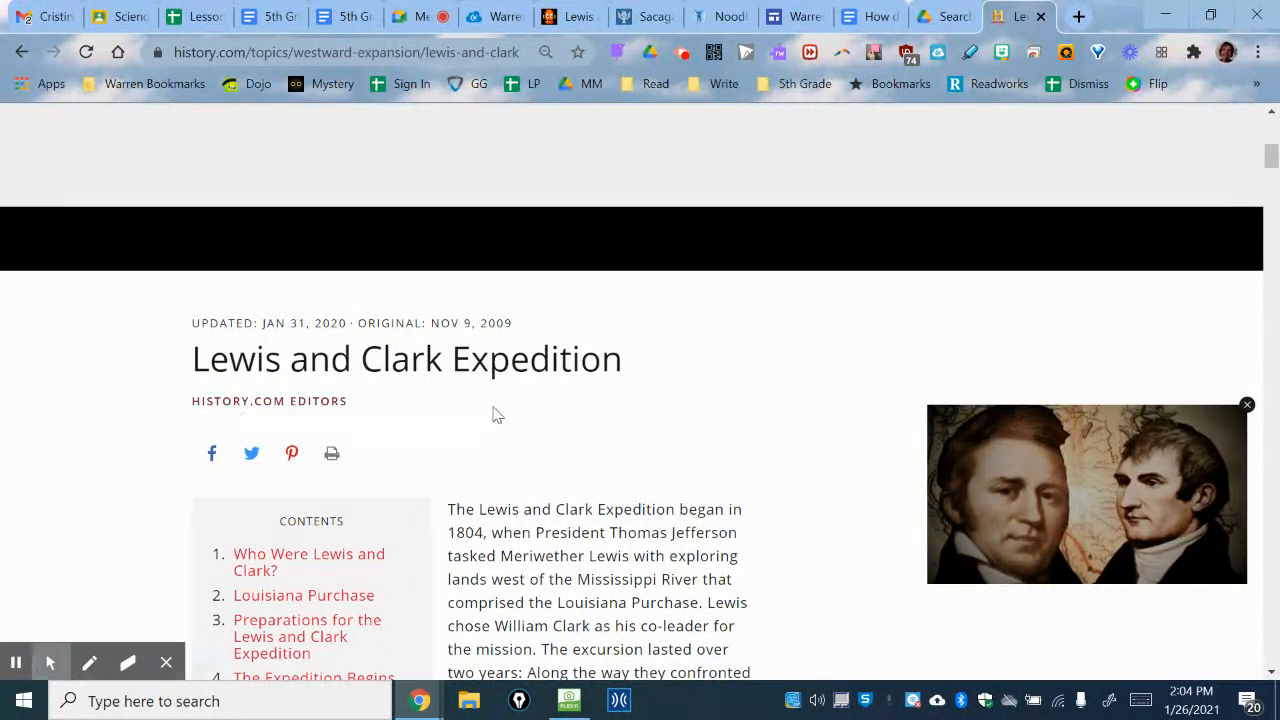
{"action": "scroll", "coordinate": [494, 414], "scroll_direction": "down", "scroll_amount": 4}
{"action": "scroll", "coordinate": [487, 410], "scroll_direction": "down", "scroll_amount": 4}
{"action": "scroll", "coordinate": [486, 409], "scroll_direction": "up", "scroll_amount": 7}
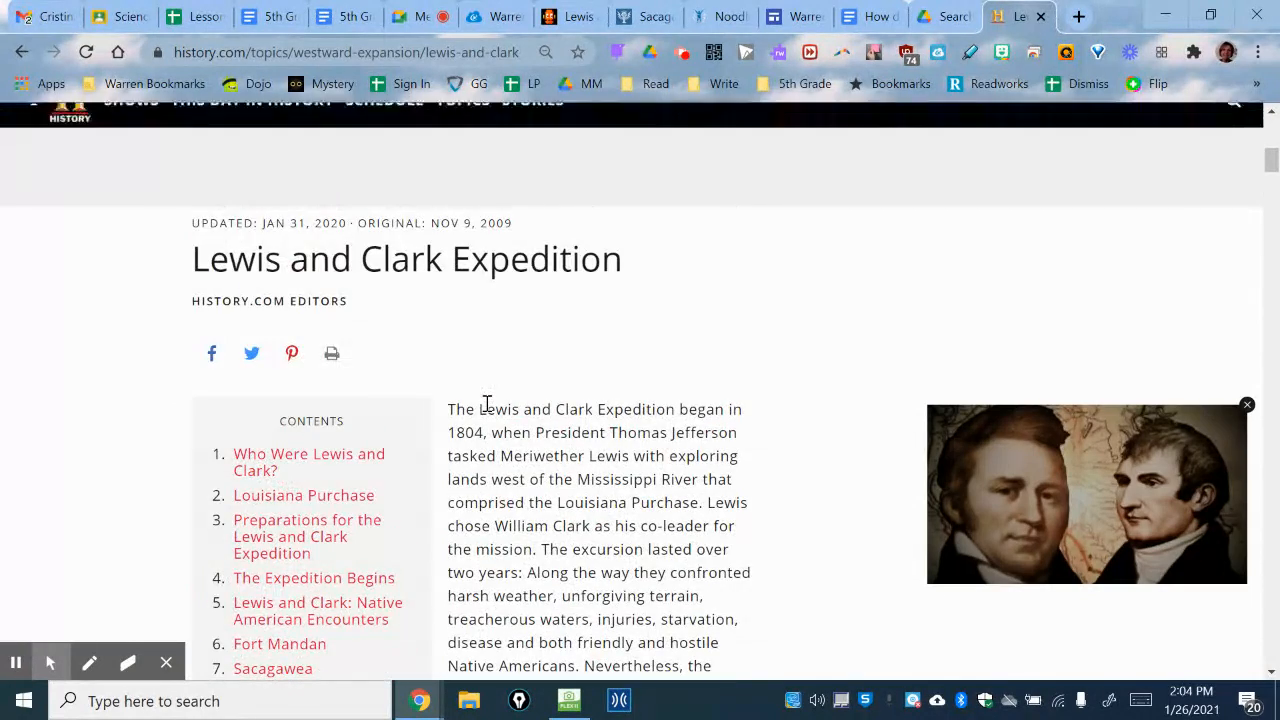
{"action": "left_click", "coordinate": [728, 17]}
{"action": "left_click", "coordinate": [343, 360]}
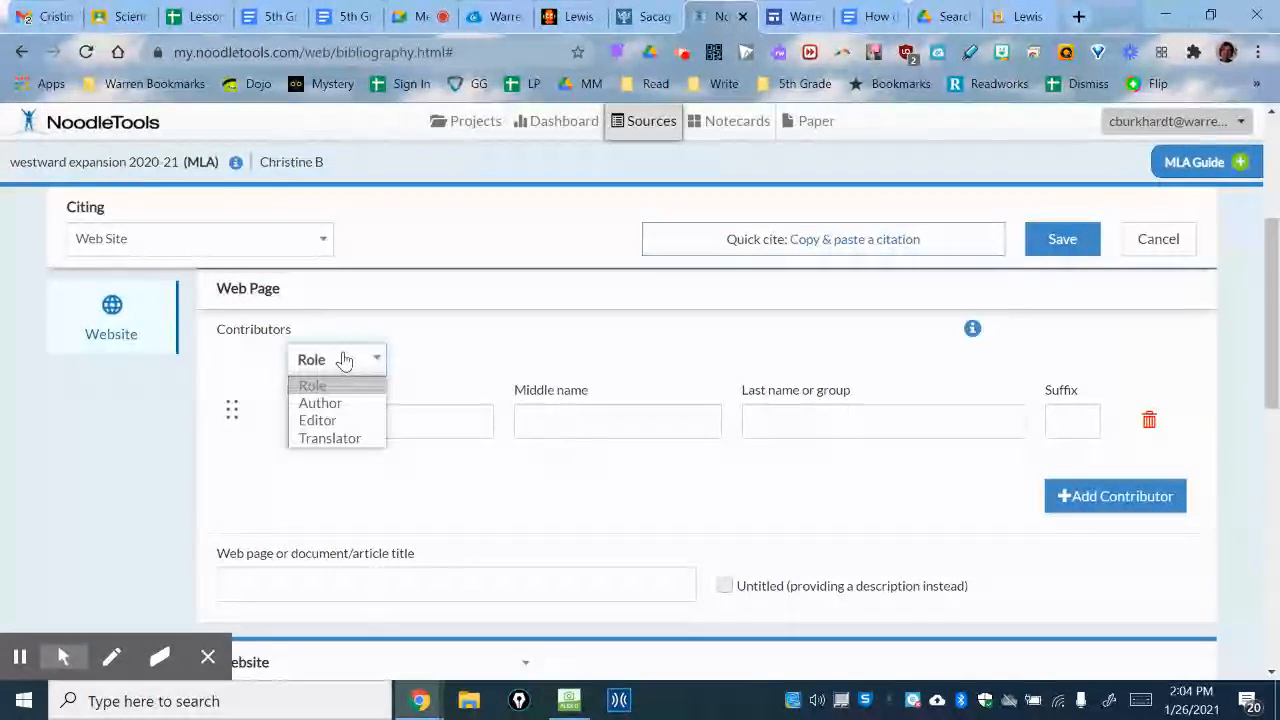
{"action": "left_click", "coordinate": [347, 421]}
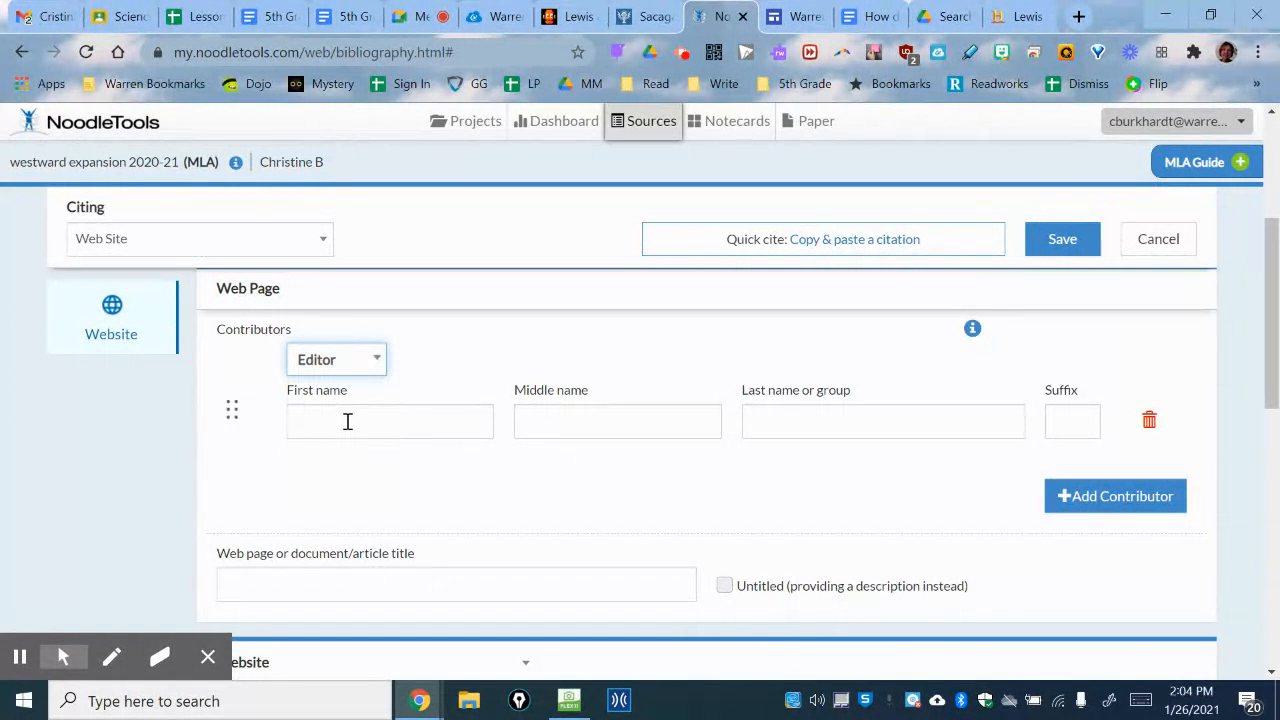
{"action": "left_click", "coordinate": [880, 425]}
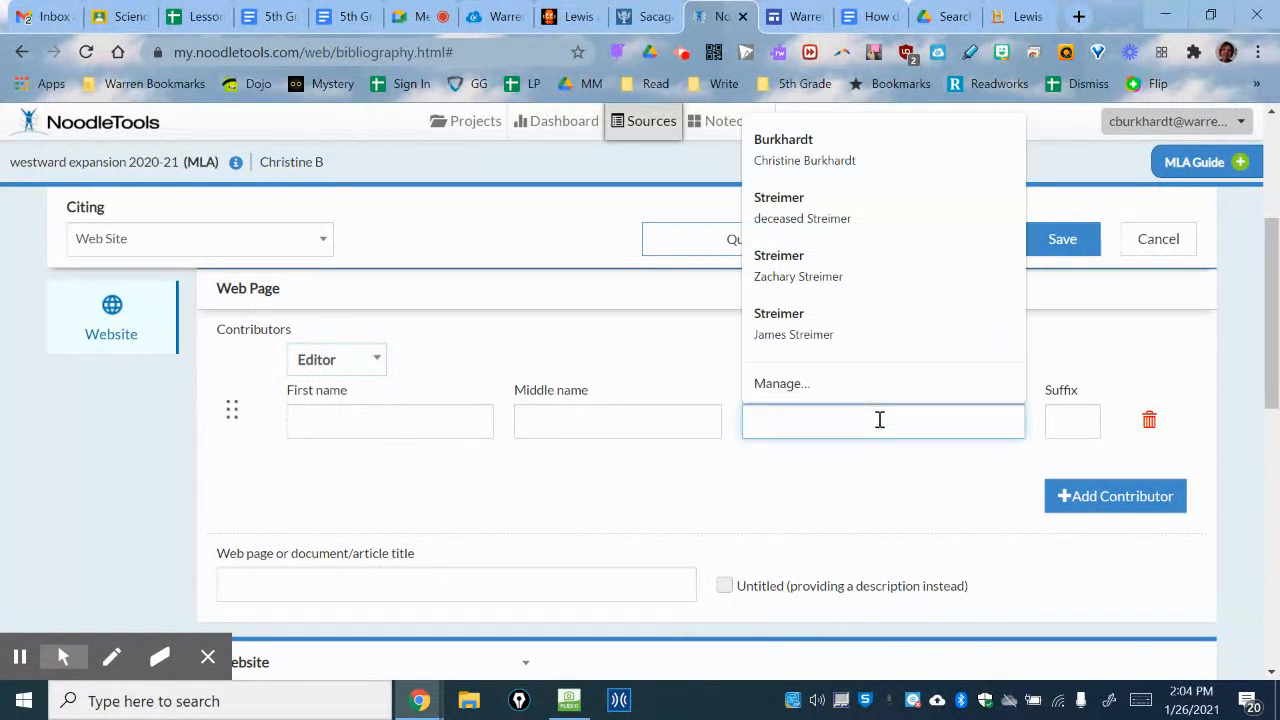
{"action": "type", "text": "History.com"}
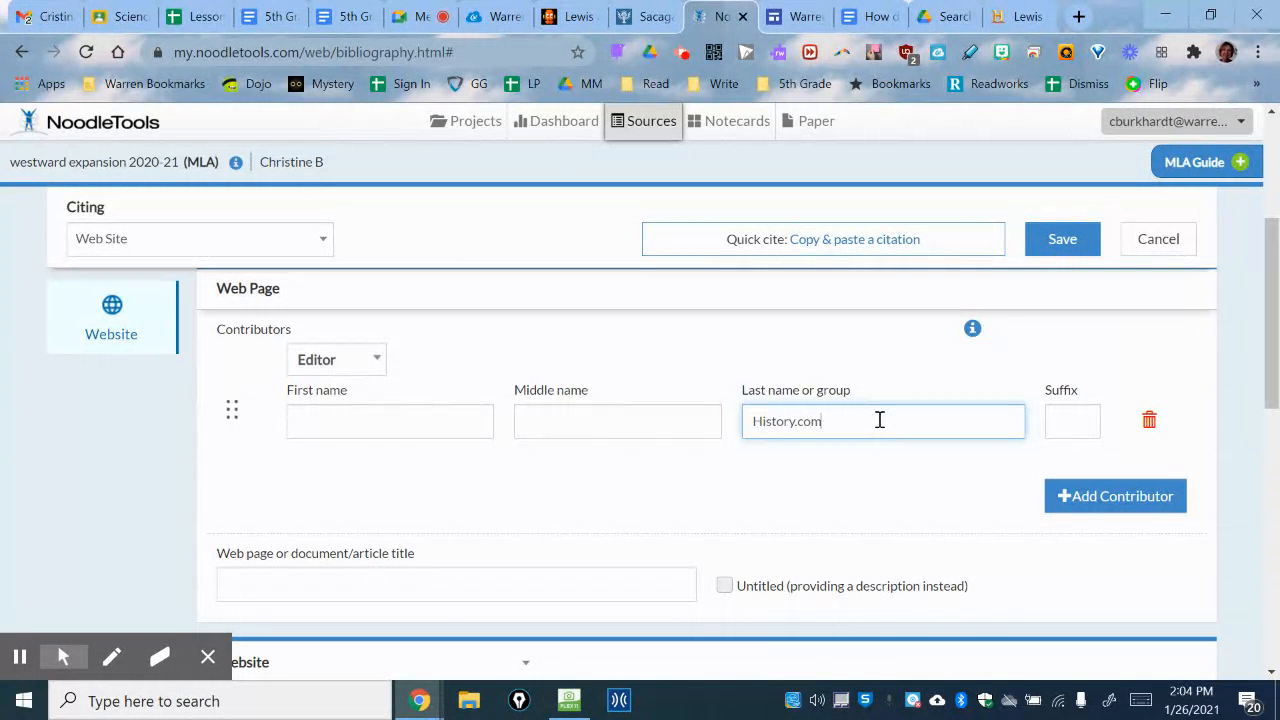
Copy the heading "Lewis and Clark Expedition" from the History.com article into the citation's web page or article title.
{"action": "scroll", "coordinate": [577, 490], "scroll_direction": "down", "scroll_amount": 2}
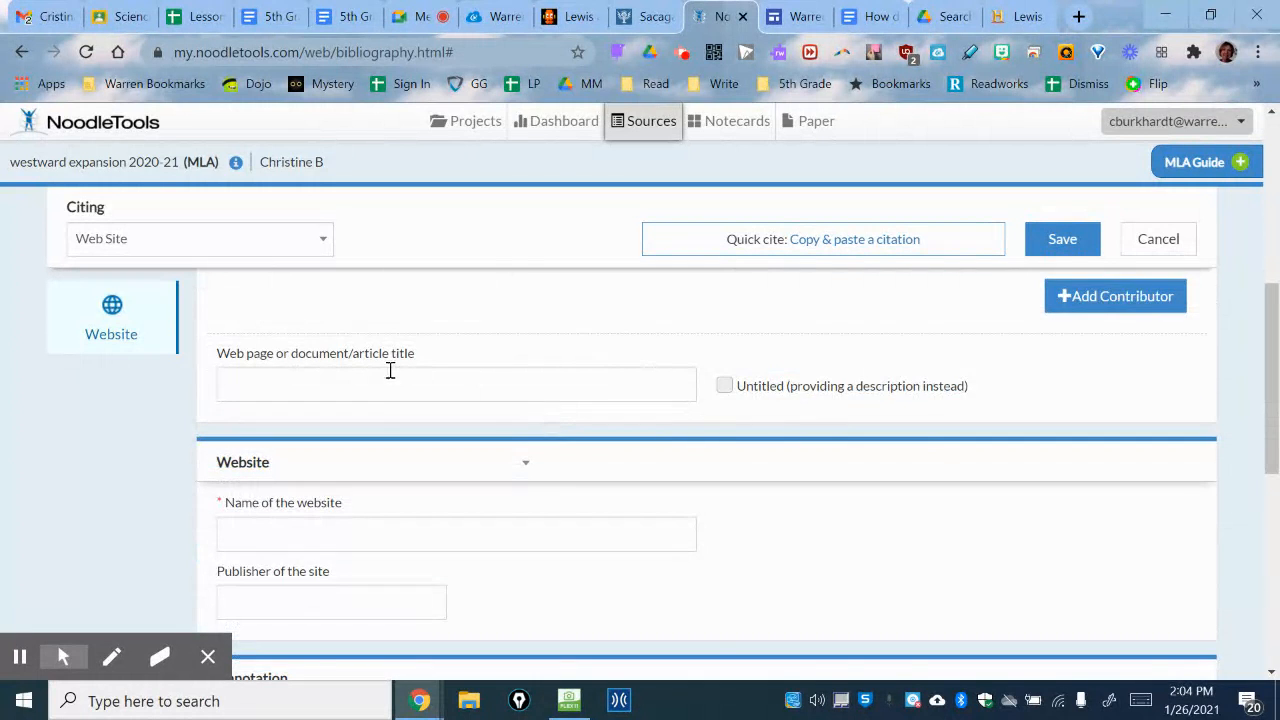
{"action": "left_click", "coordinate": [364, 397]}
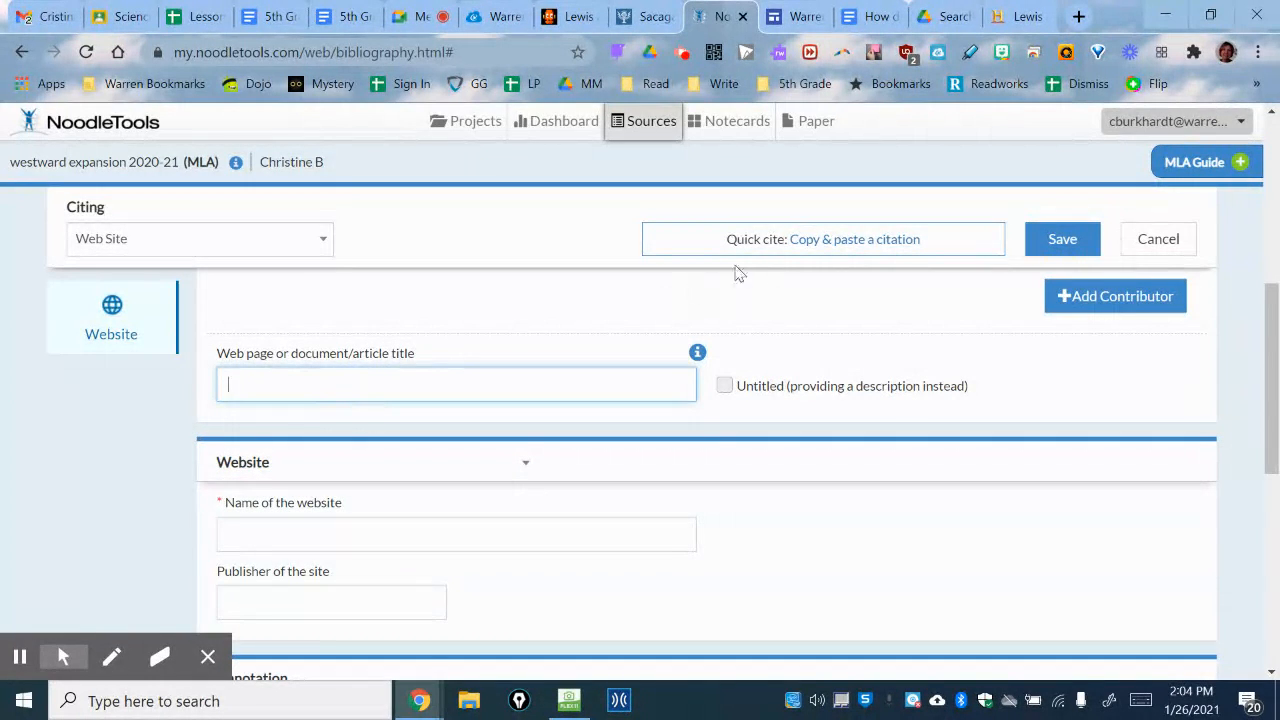
{"action": "left_click", "coordinate": [1020, 18]}
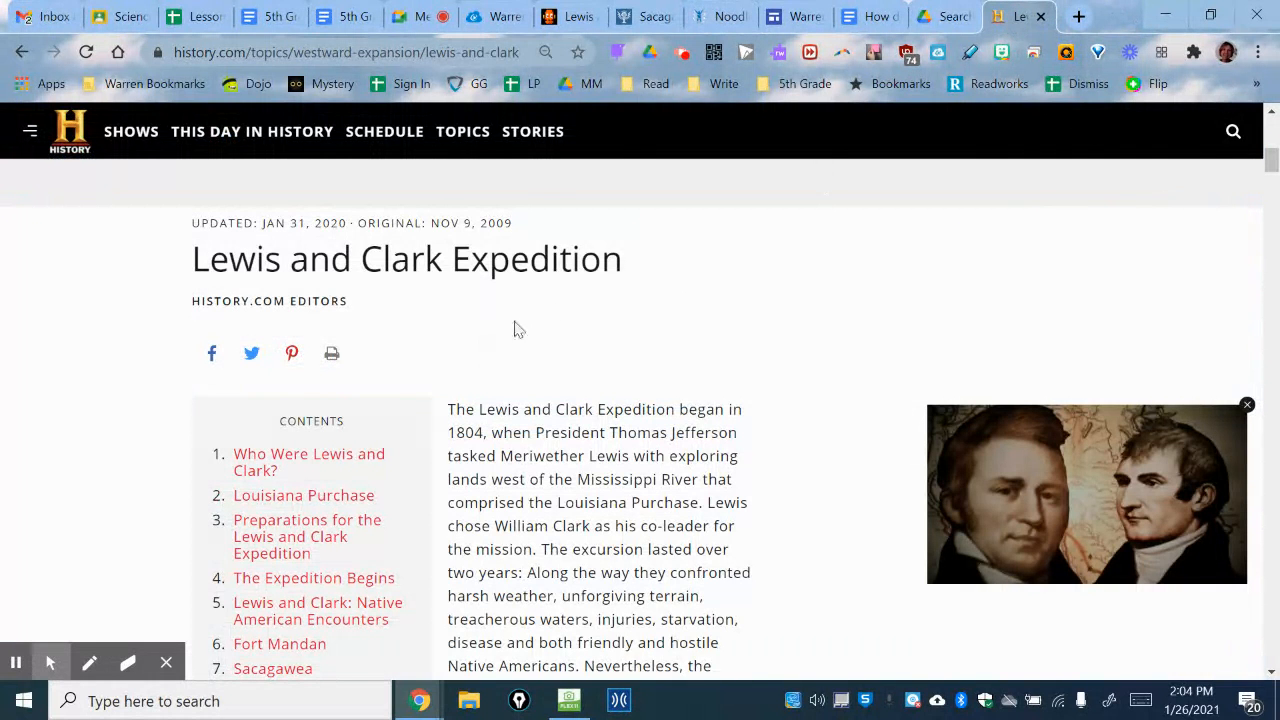
{"action": "left_click_drag", "start_coordinate": [621, 262], "coordinate": [197, 243]}
{"action": "key", "text": "ctrl+c"}
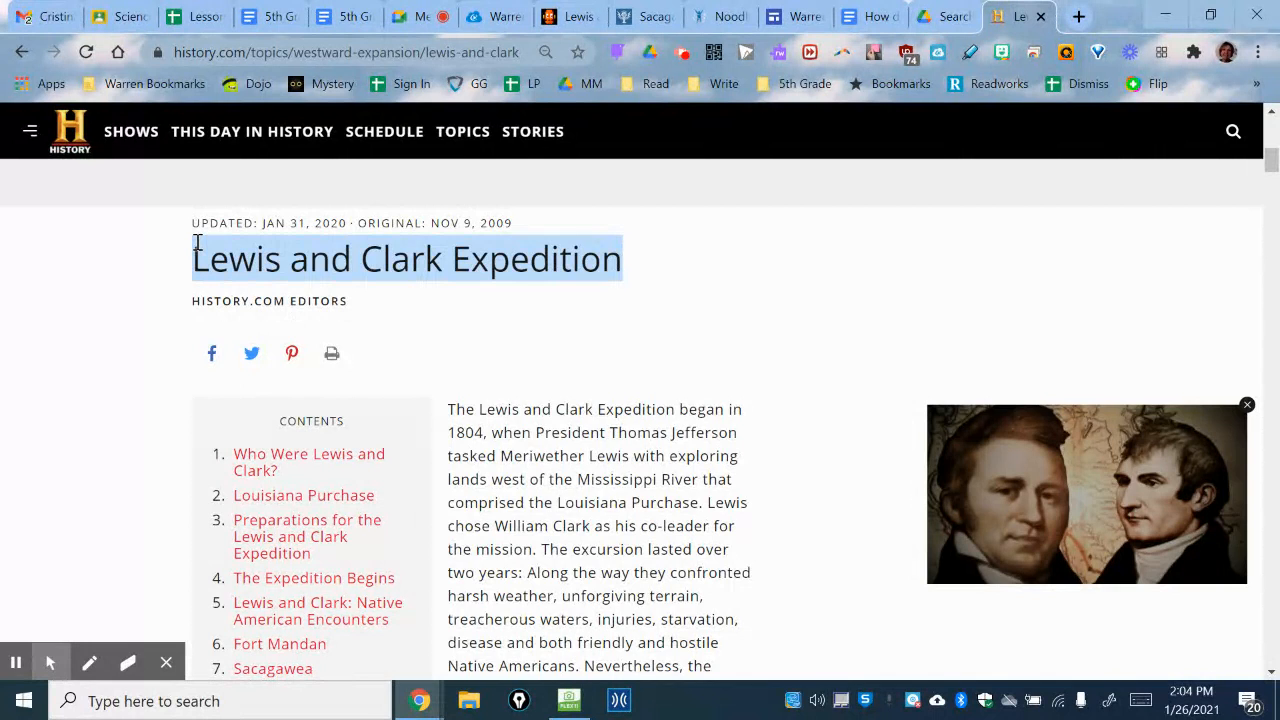
{"action": "left_click", "coordinate": [710, 17]}
{"action": "key", "text": "ctrl+v"}
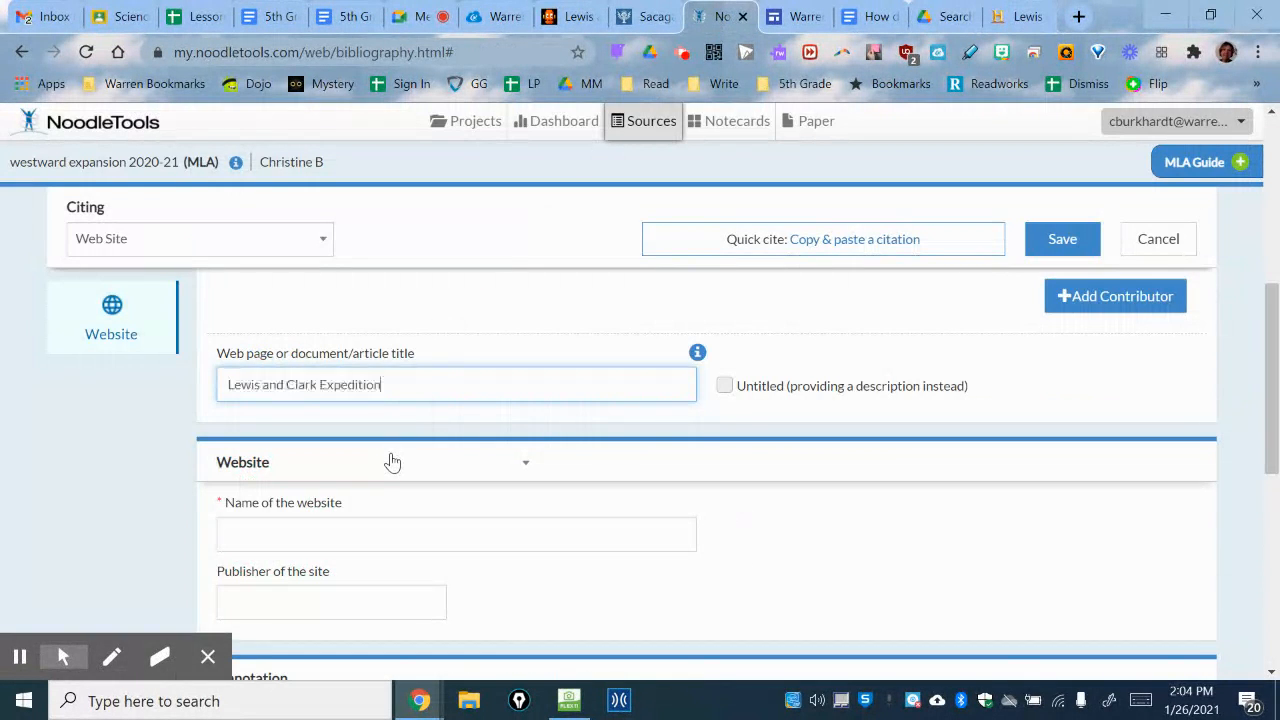
Enter History.com as the name of the website in the citation.
{"action": "left_click", "coordinate": [354, 533]}
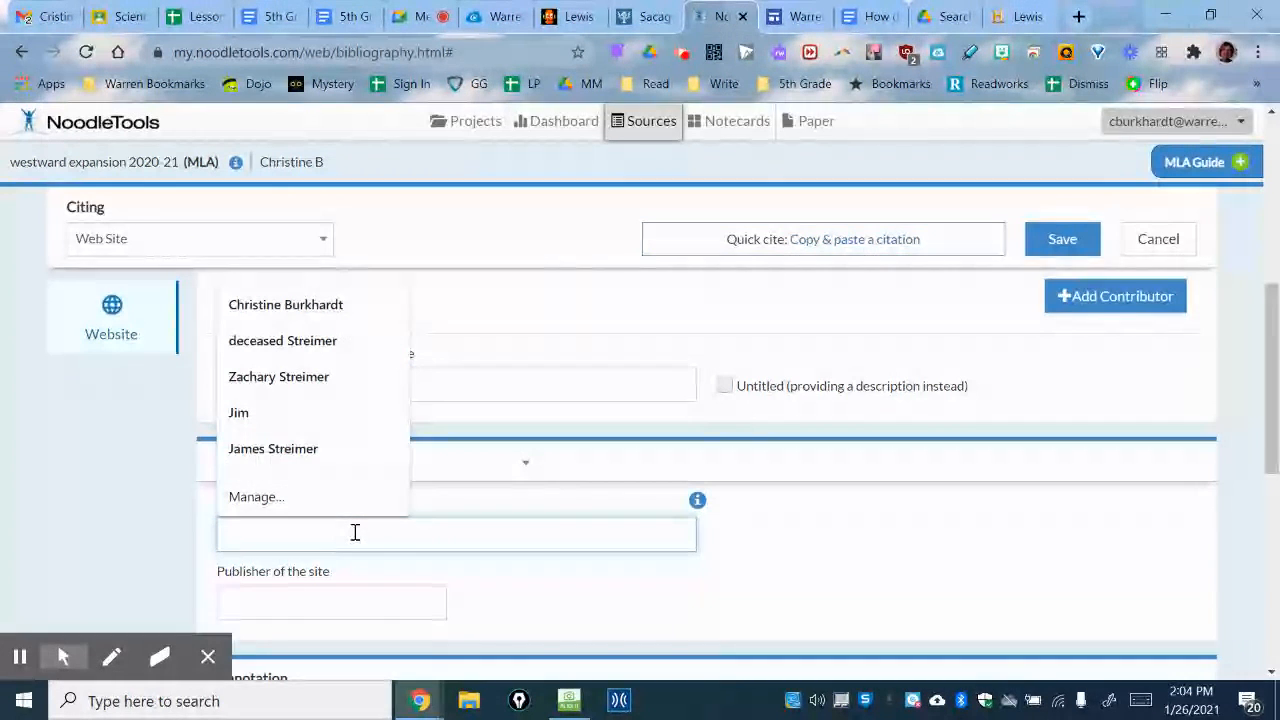
{"action": "type", "text": "Histo"}
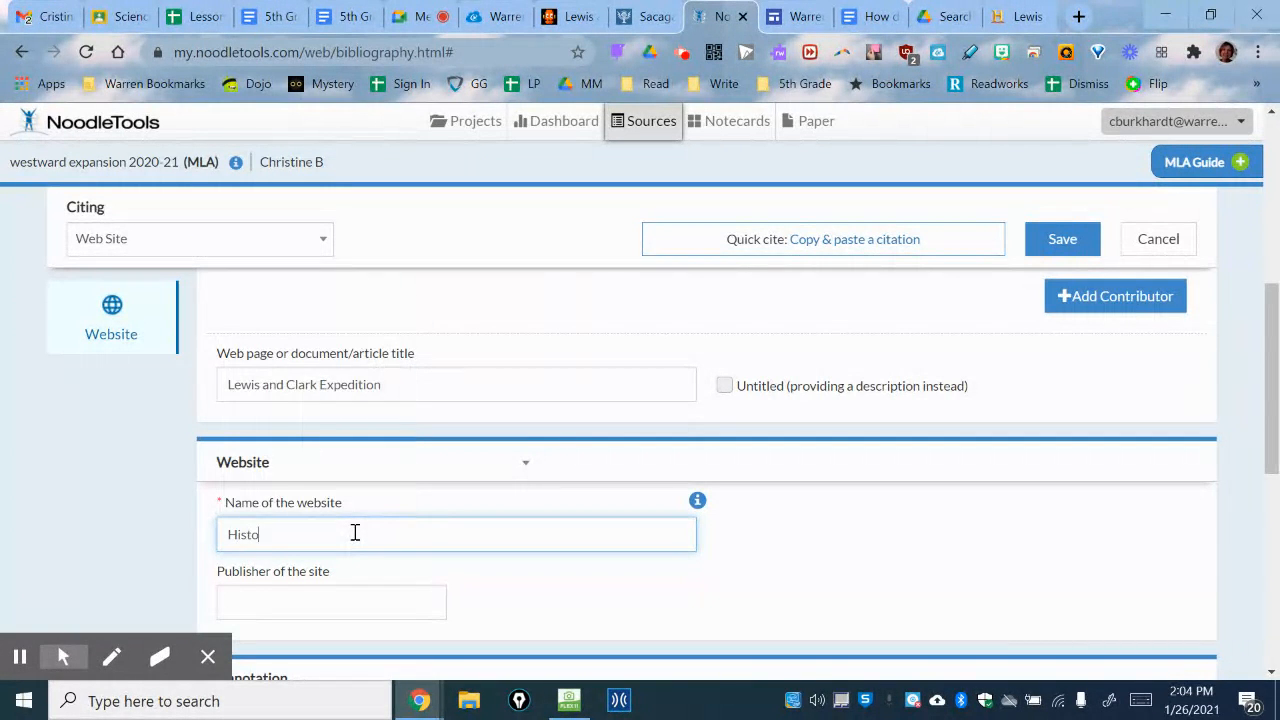
{"action": "type", "text": "ry.com"}
Copy the publisher A&E Television Networks from the History.com article's citation information into the citation's publisher of the site.
{"action": "left_click", "coordinate": [337, 603]}
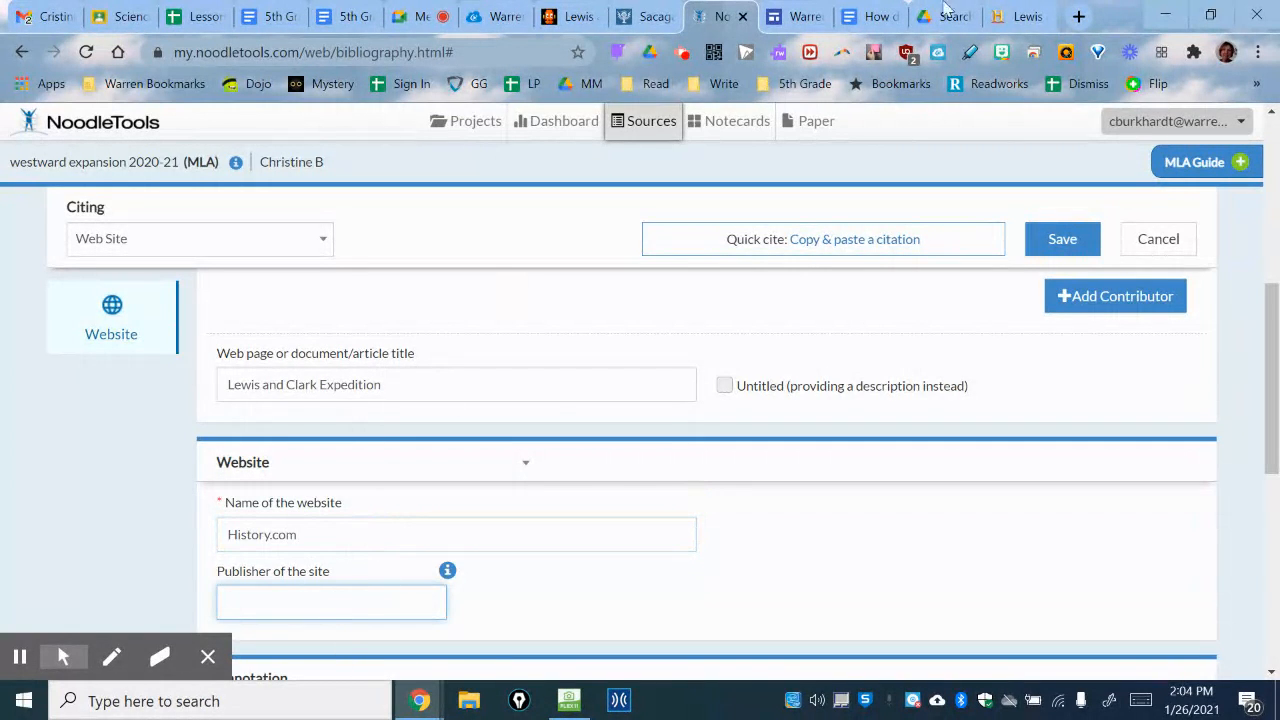
{"action": "left_click", "coordinate": [1020, 16]}
{"action": "scroll", "coordinate": [796, 351], "scroll_direction": "down", "scroll_amount": 5}
{"action": "scroll", "coordinate": [797, 351], "scroll_direction": "down", "scroll_amount": 5}
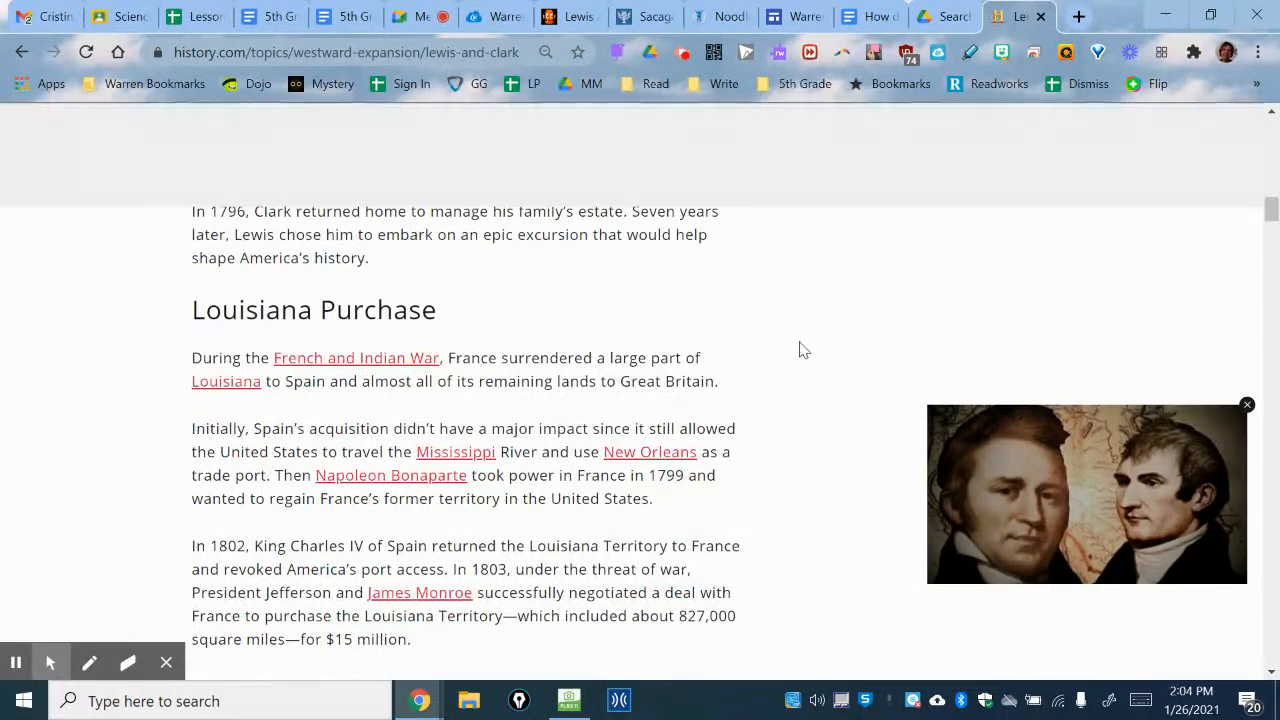
{"action": "left_click_drag", "start_coordinate": [1271, 212], "coordinate": [1272, 557]}
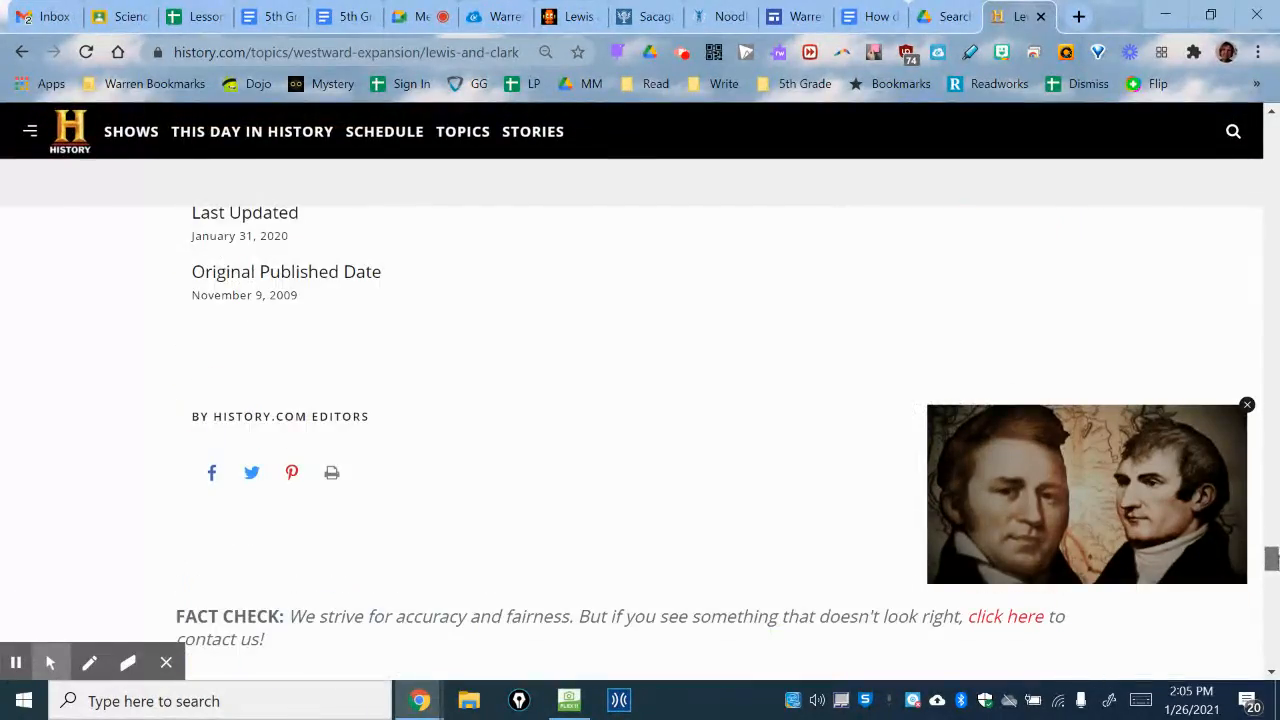
{"action": "scroll", "coordinate": [575, 271], "scroll_direction": "up", "scroll_amount": 2}
{"action": "scroll", "coordinate": [577, 272], "scroll_direction": "up", "scroll_amount": 1}
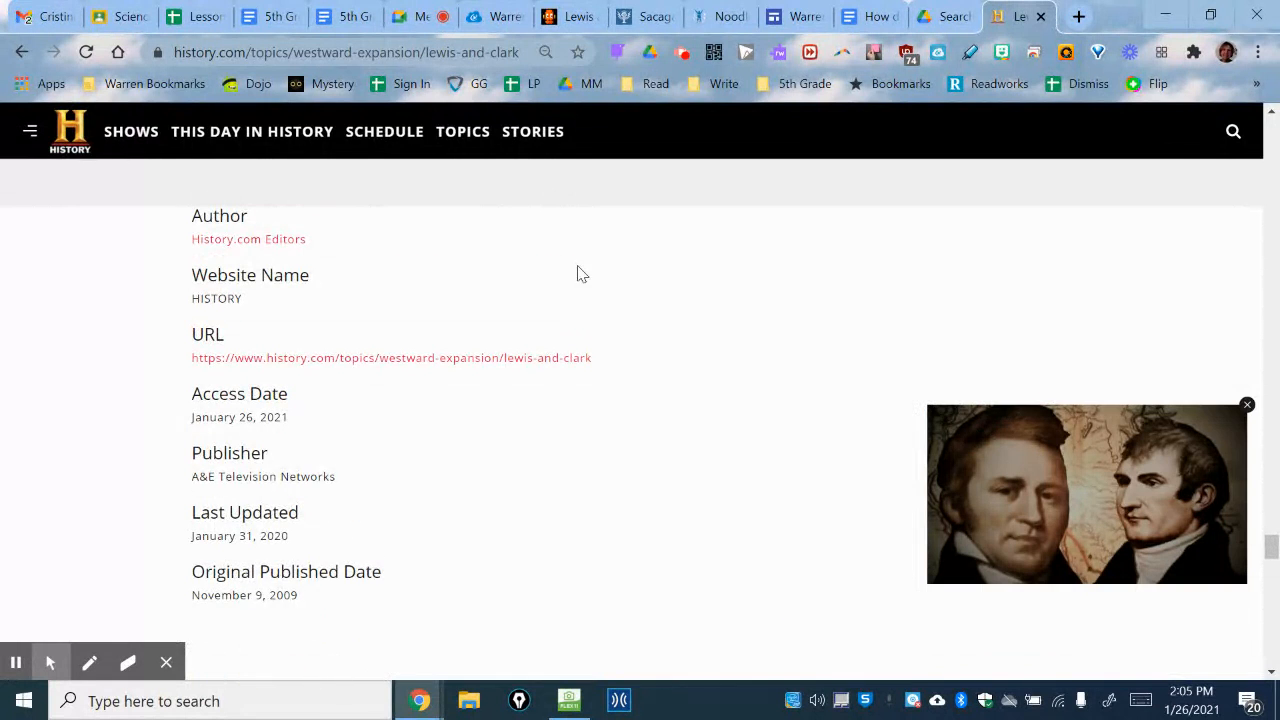
{"action": "left_click_drag", "start_coordinate": [343, 482], "coordinate": [193, 476]}
{"action": "key", "text": "ctrl+c"}
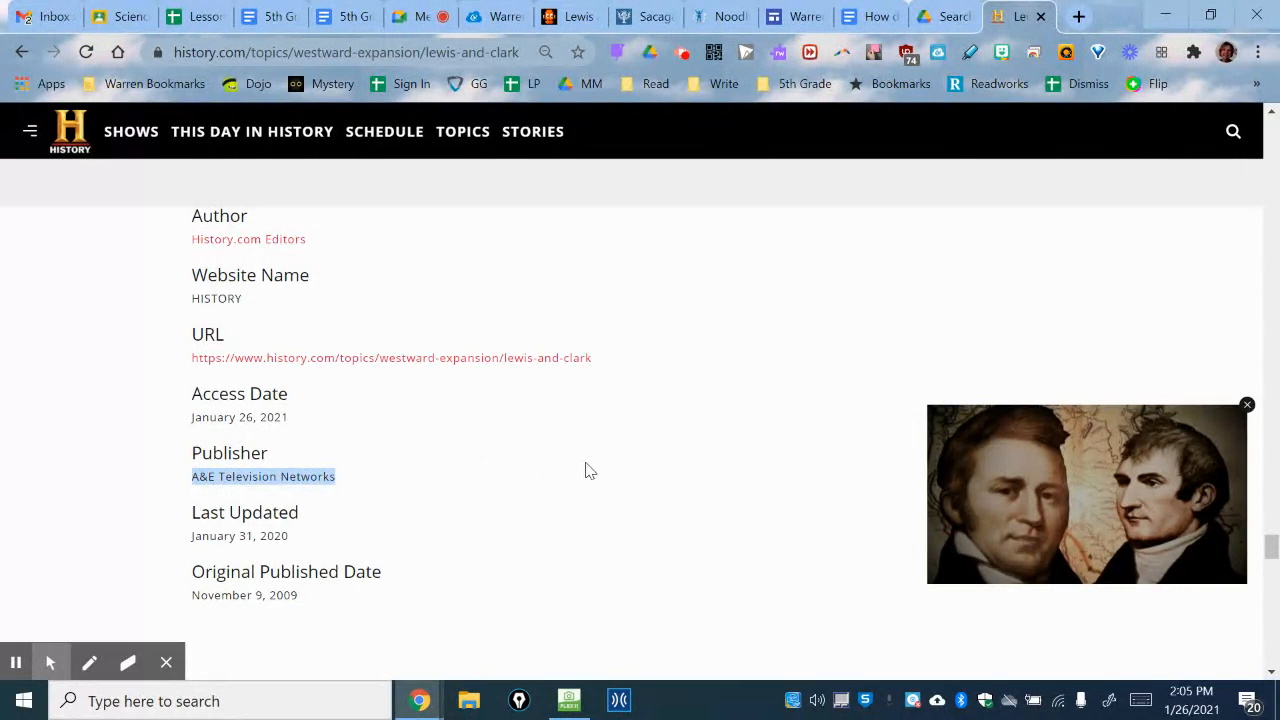
{"action": "left_click", "coordinate": [722, 17]}
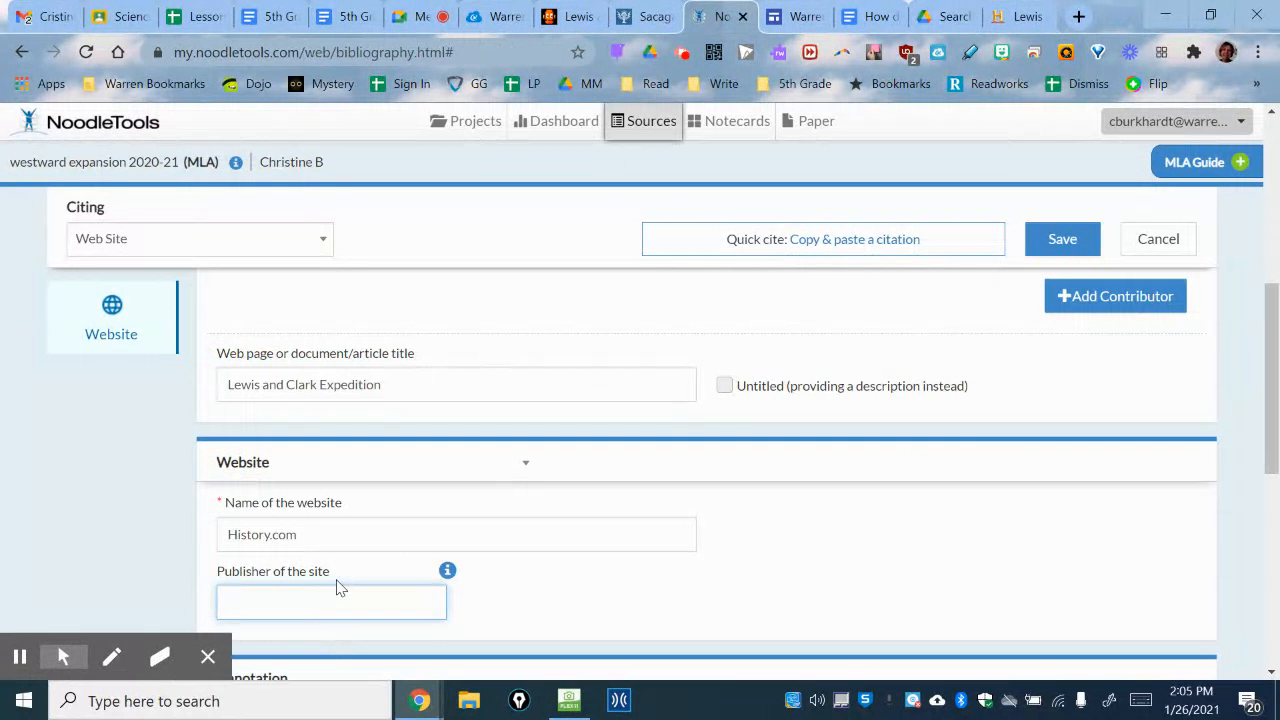
{"action": "key", "text": "ctrl+v"}
Look over the completed web site citation form, leaving the annotation blank, and save the citation.
{"action": "scroll", "coordinate": [878, 538], "scroll_direction": "down", "scroll_amount": 3}
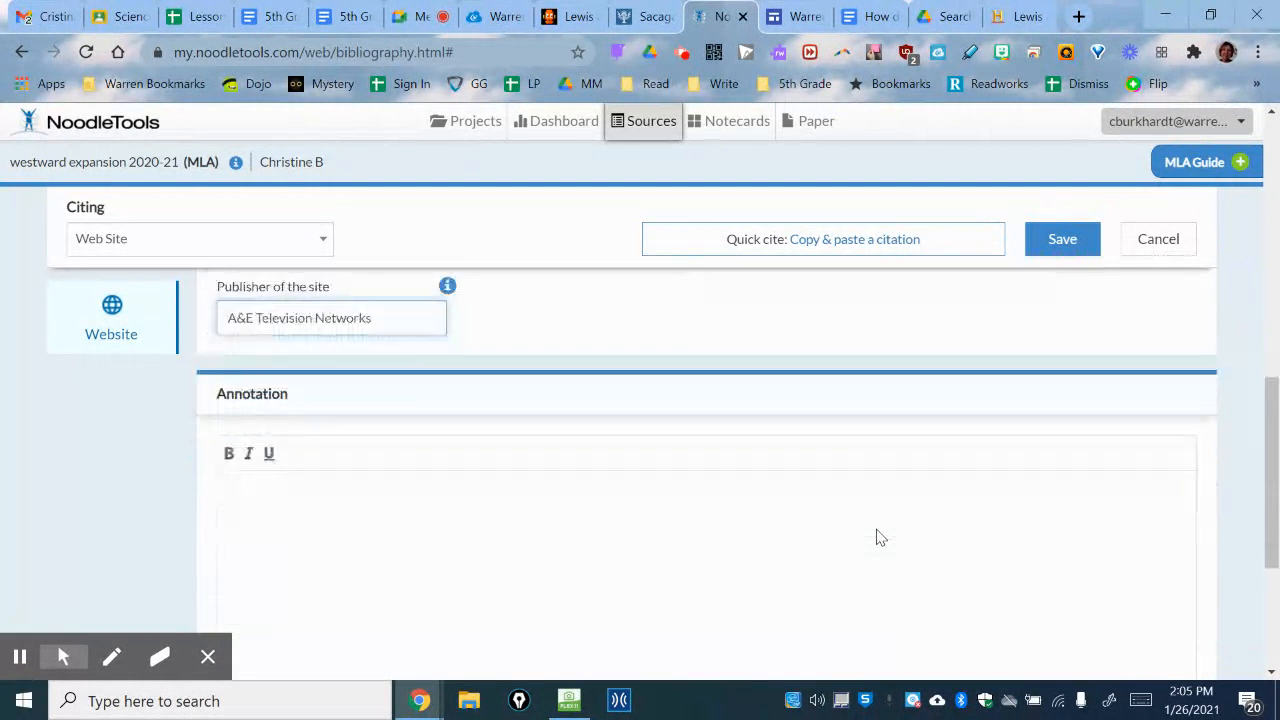
{"action": "scroll", "coordinate": [878, 532], "scroll_direction": "down", "scroll_amount": 3}
{"action": "scroll", "coordinate": [877, 537], "scroll_direction": "up", "scroll_amount": 10}
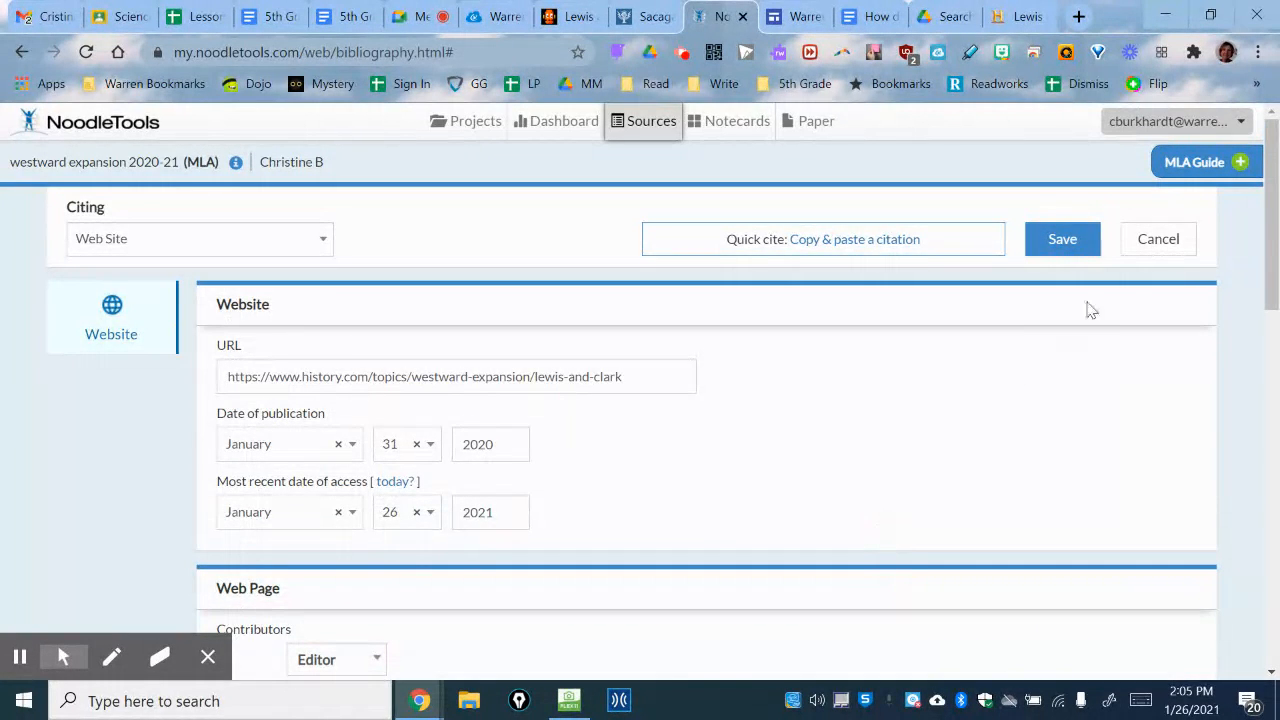
{"action": "left_click", "coordinate": [1064, 245]}
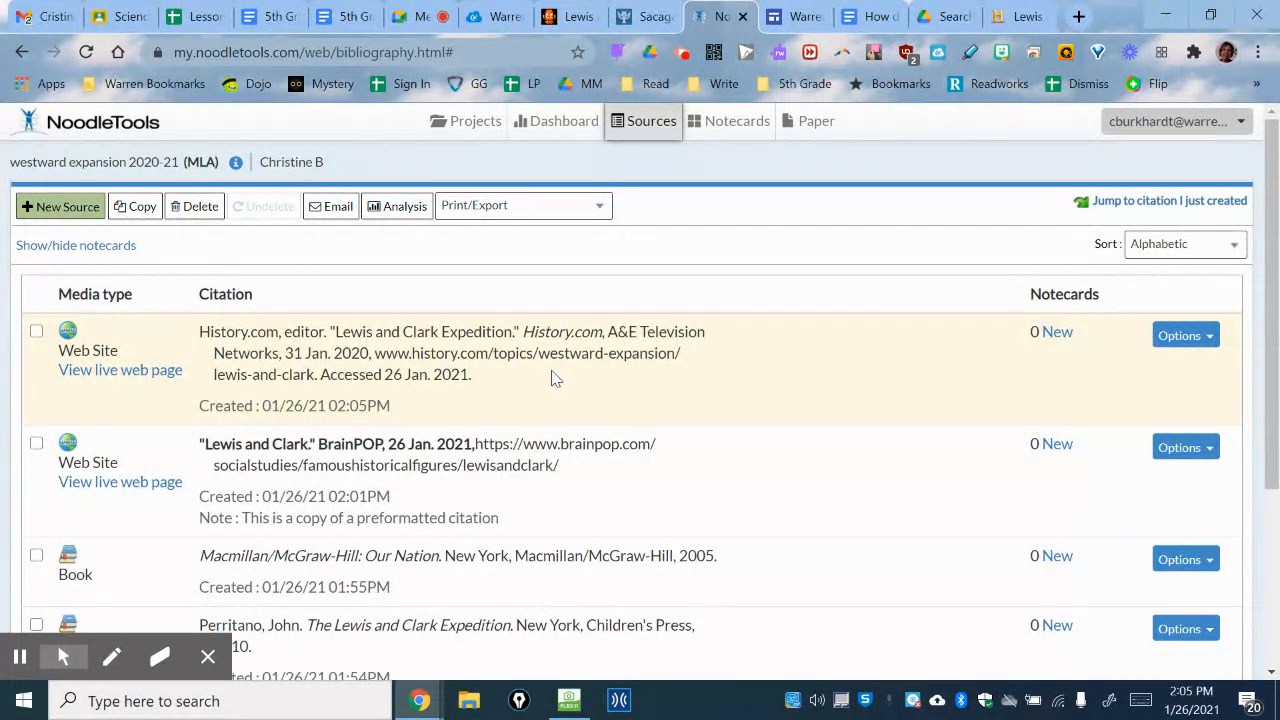
Export the project's source list to Google Docs with the existing Google account and look over the Works Cited document.
{"action": "scroll", "coordinate": [555, 378], "scroll_direction": "down", "scroll_amount": 3}
{"action": "scroll", "coordinate": [555, 378], "scroll_direction": "up", "scroll_amount": 3}
{"action": "left_click", "coordinate": [597, 210]}
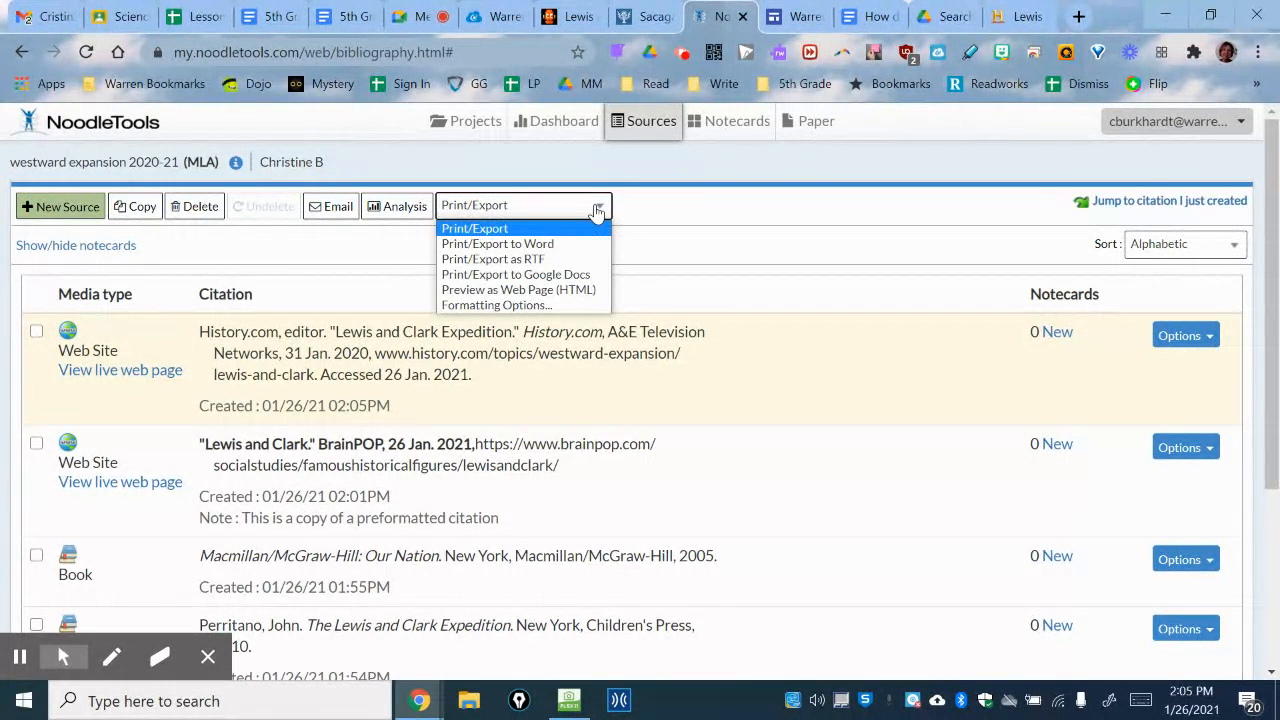
{"action": "left_click", "coordinate": [563, 275]}
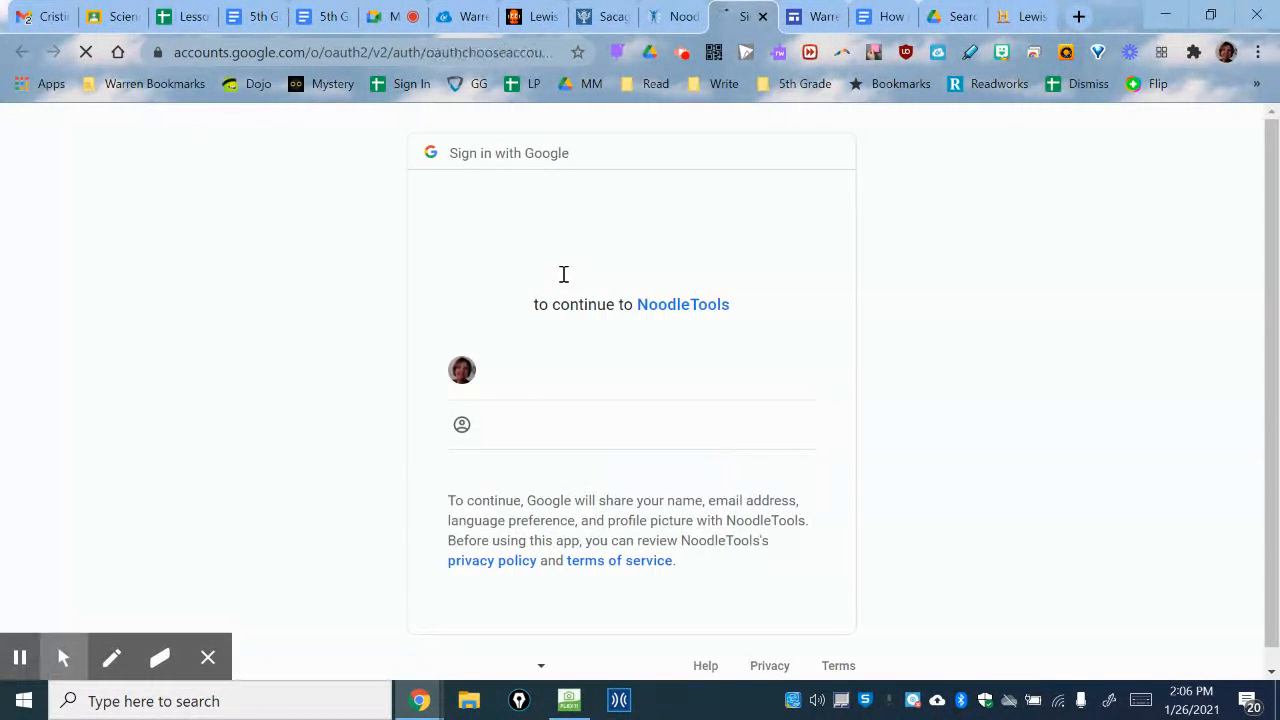
{"action": "left_click", "coordinate": [561, 361]}
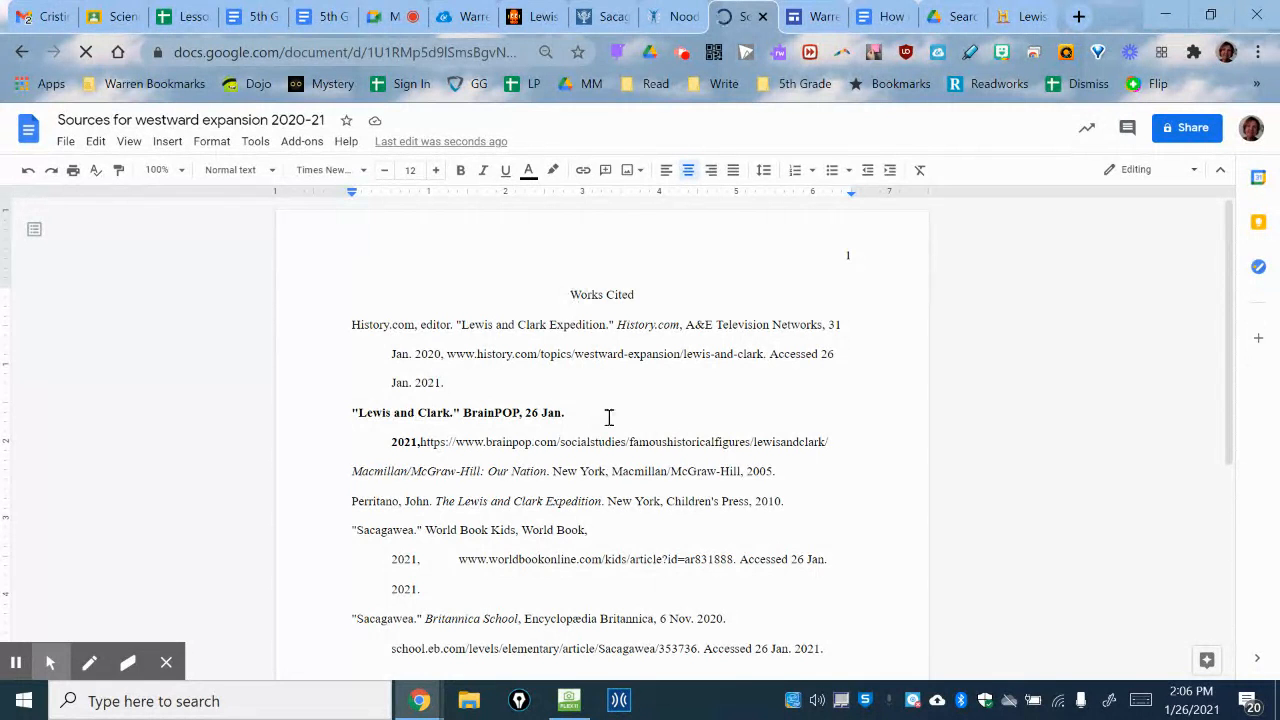
{"action": "scroll", "coordinate": [737, 437], "scroll_direction": "down", "scroll_amount": 3}
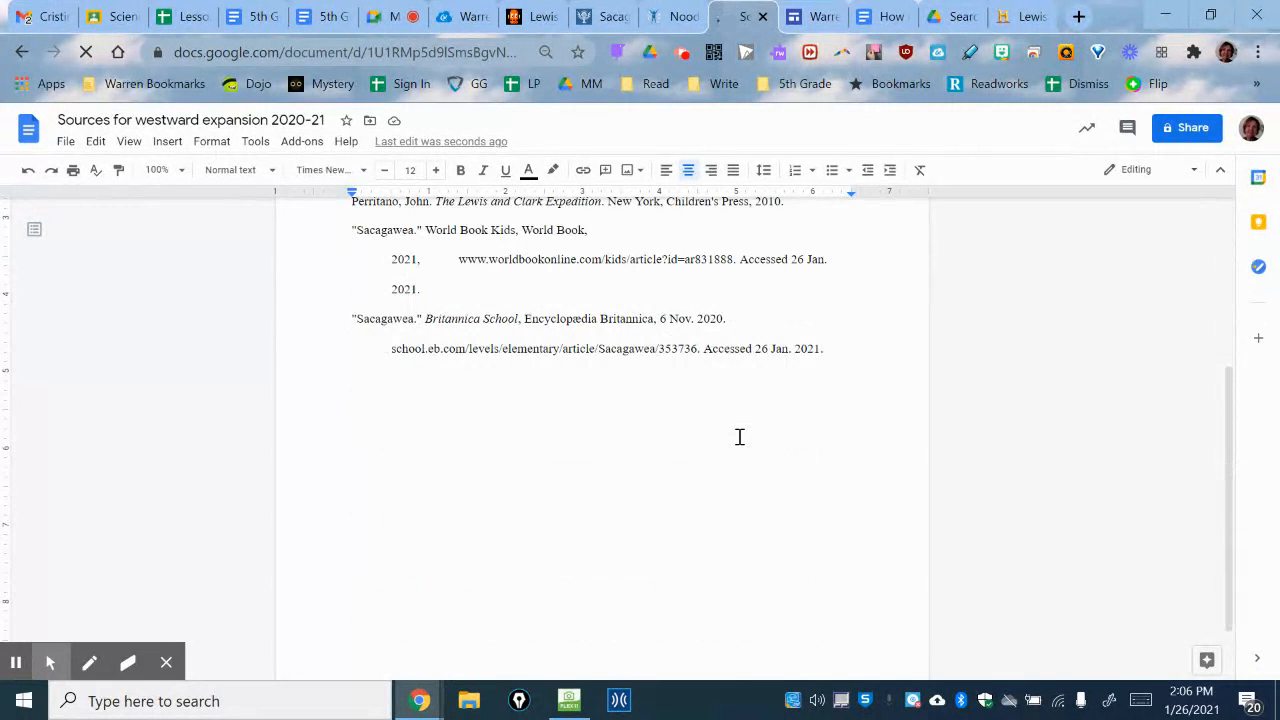
{"action": "scroll", "coordinate": [740, 437], "scroll_direction": "up", "scroll_amount": 1}
{"action": "scroll", "coordinate": [740, 437], "scroll_direction": "up", "scroll_amount": 2}
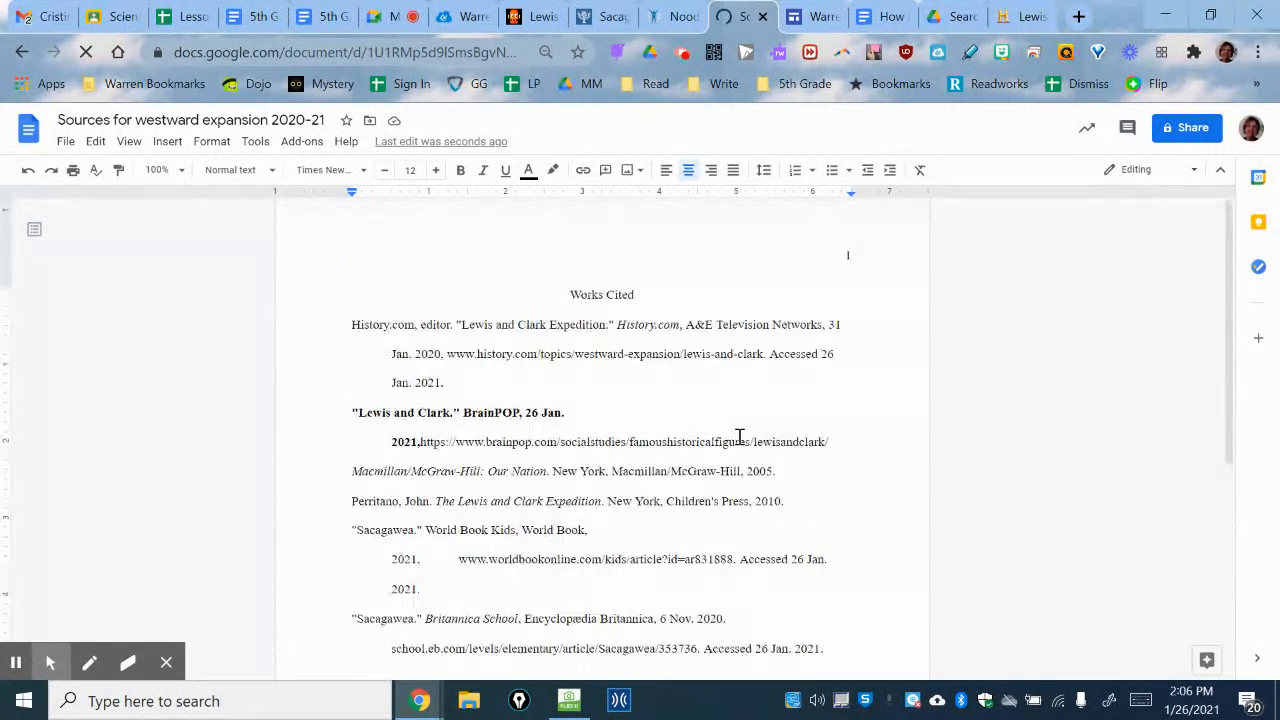